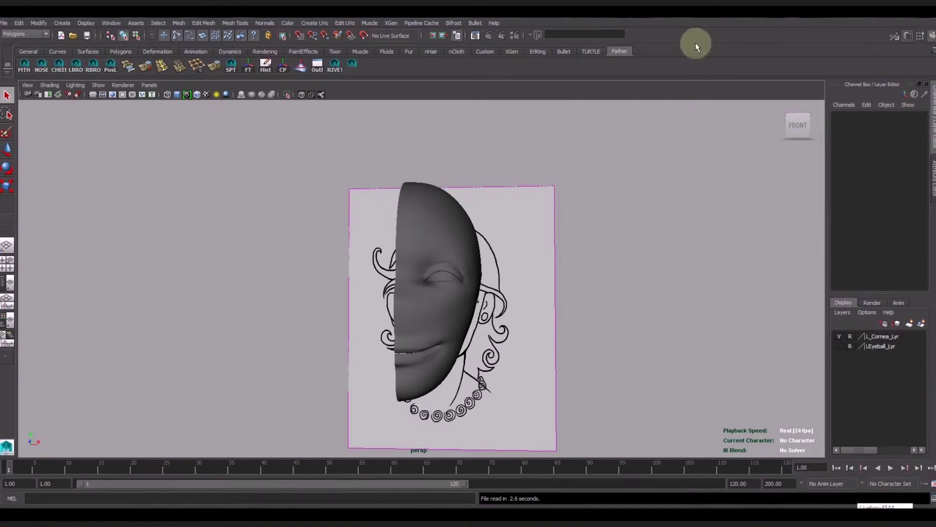
Select the half-head mesh in the perspective viewport
{"action": "left_click", "coordinate": [438, 309]}
Orbit to the head's side profile, zoom on the nose, and pick a nose vertex with the Move tool
{"action": "left_click_drag", "start_coordinate": [570, 349], "coordinate": [518, 351], "text": "alt"}
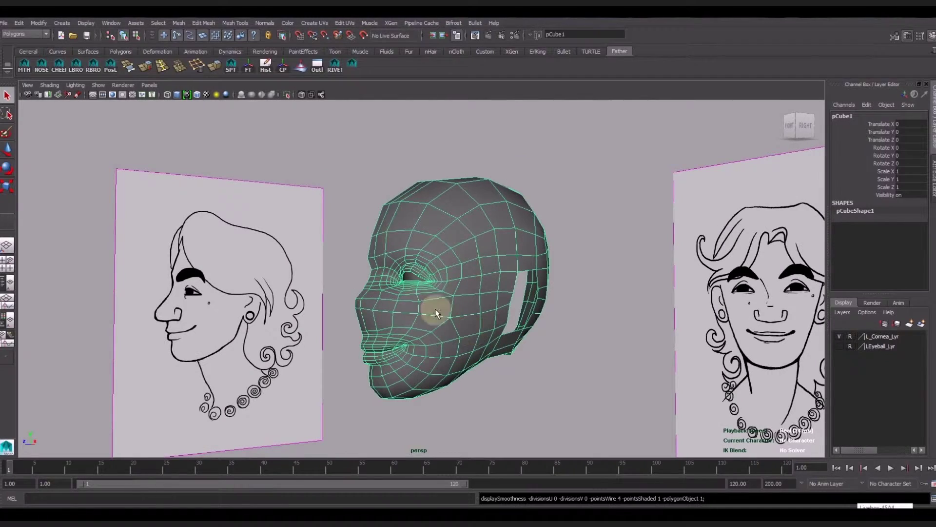
{"action": "mouse_move", "coordinate": [418, 309]}
{"action": "right_mouse_down", "text": "alt"}
{"action": "mouse_move", "coordinate": [518, 362]}
{"action": "mouse_move", "coordinate": [564, 370]}
{"action": "mouse_move", "coordinate": [491, 301]}
{"action": "mouse_move", "coordinate": [510, 295]}
{"action": "mouse_move", "coordinate": [508, 332]}
{"action": "mouse_move", "coordinate": [359, 276]}
{"action": "right_mouse_up", "text": "alt"}
{"action": "left_click_drag", "start_coordinate": [349, 266], "coordinate": [416, 286]}
{"action": "key", "text": "space"}
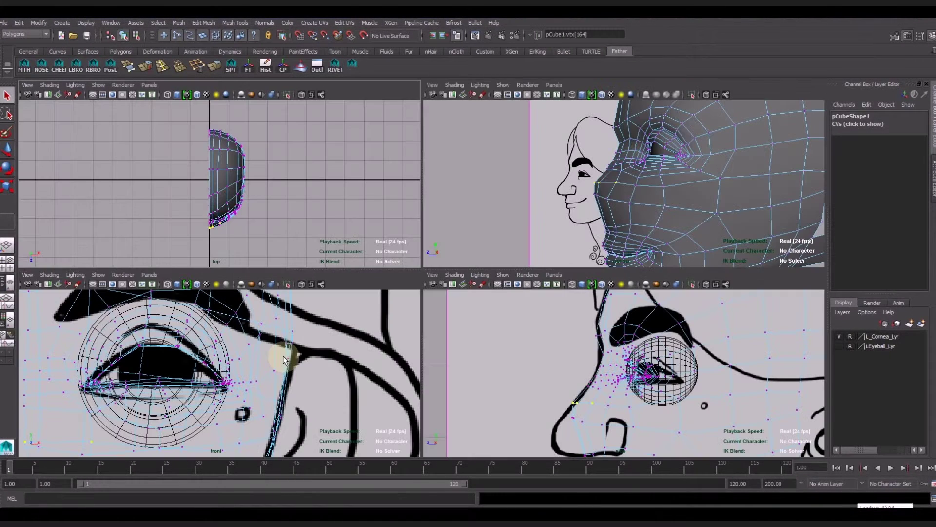
{"action": "key", "text": "space"}
{"action": "middle_click_drag", "start_coordinate": [537, 385], "coordinate": [522, 275], "text": "alt"}
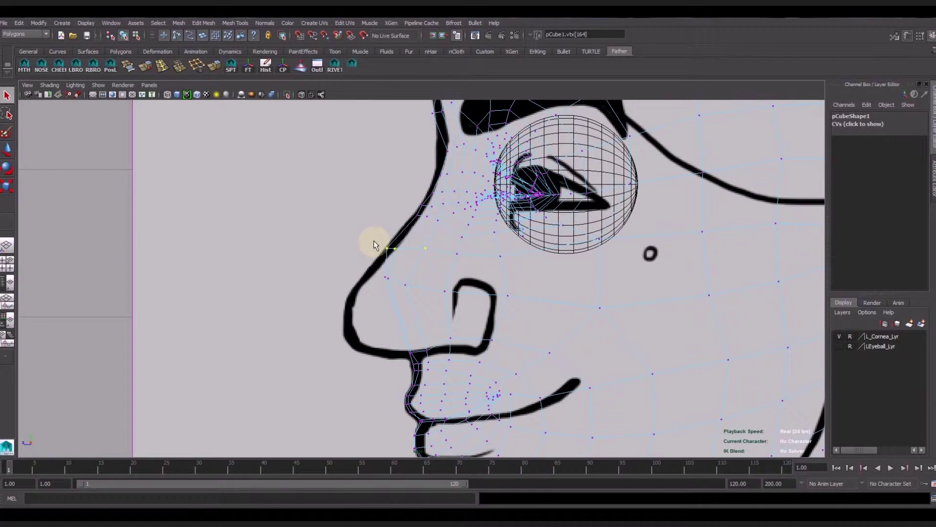
{"action": "key", "text": "w"}
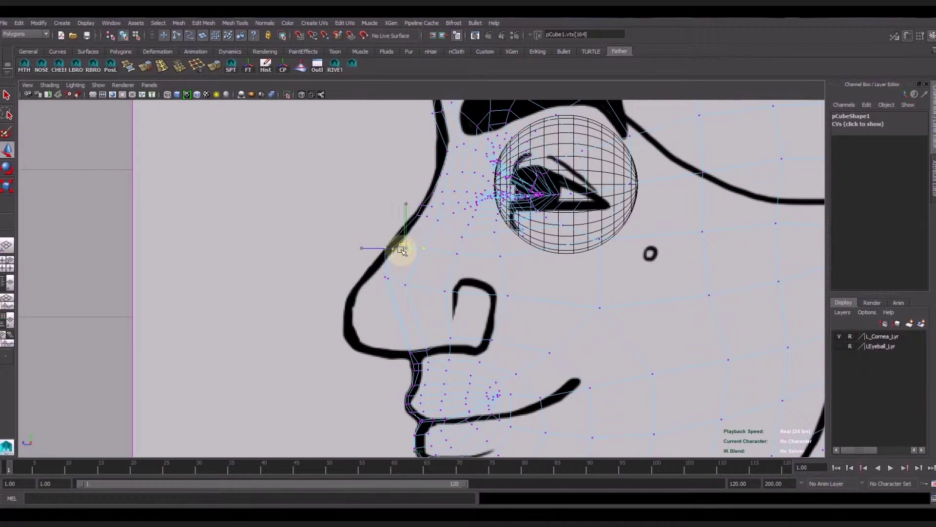
Nudge the lower nose and nostril vertices onto the side drawing
{"action": "left_click", "coordinate": [405, 289]}
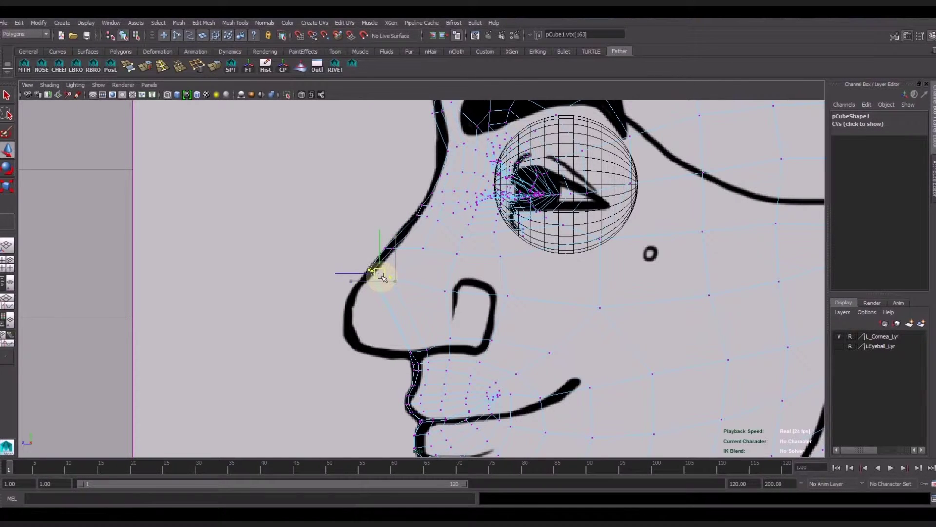
{"action": "left_click", "coordinate": [444, 288]}
{"action": "left_click", "coordinate": [510, 297]}
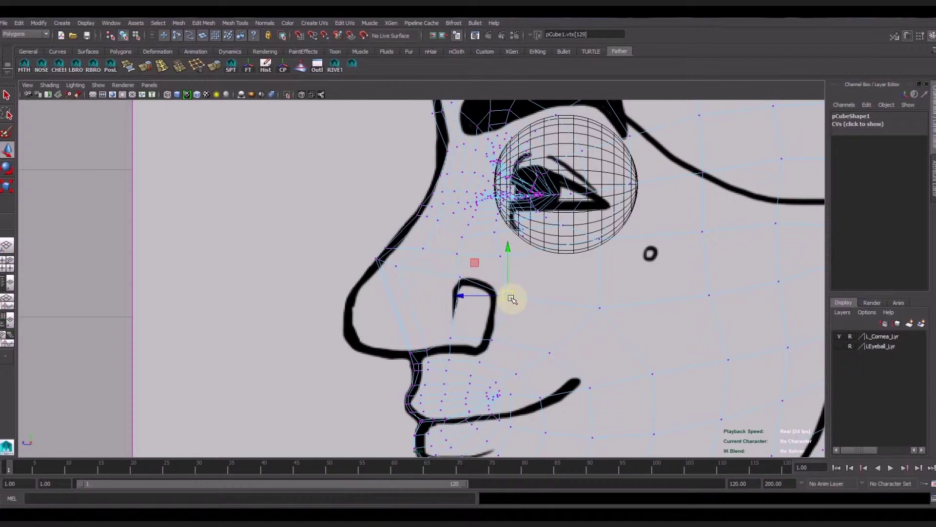
{"action": "left_click", "coordinate": [450, 349]}
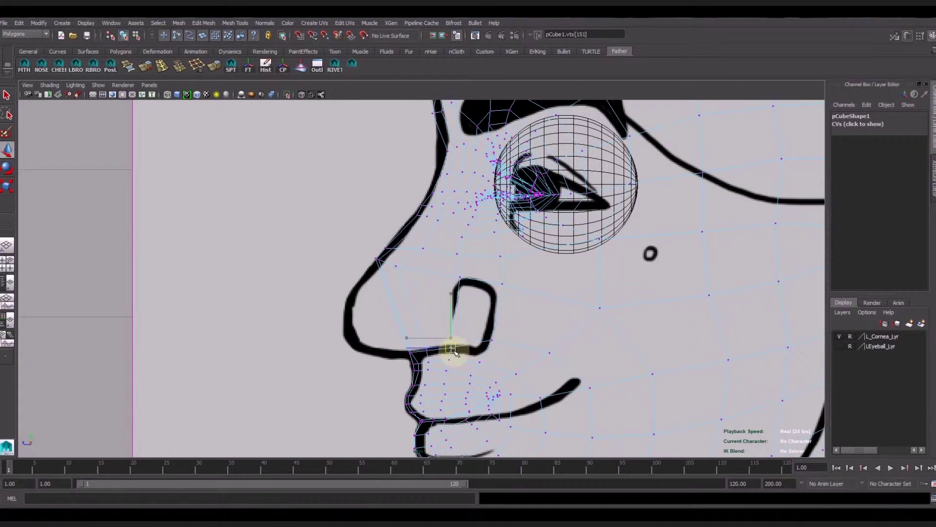
{"action": "left_click", "coordinate": [492, 349]}
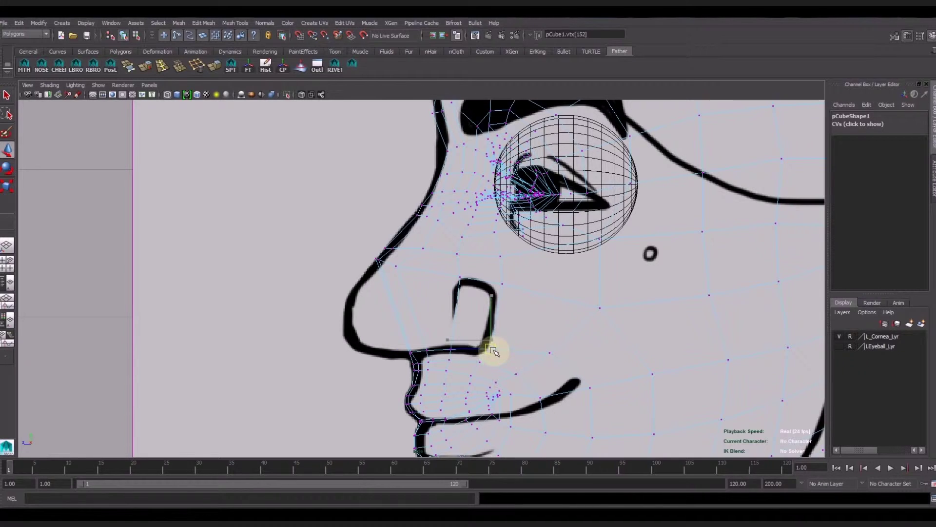
Nudge the cheek vertices toward the ear onto the side profile drawing
{"action": "left_click", "coordinate": [600, 307]}
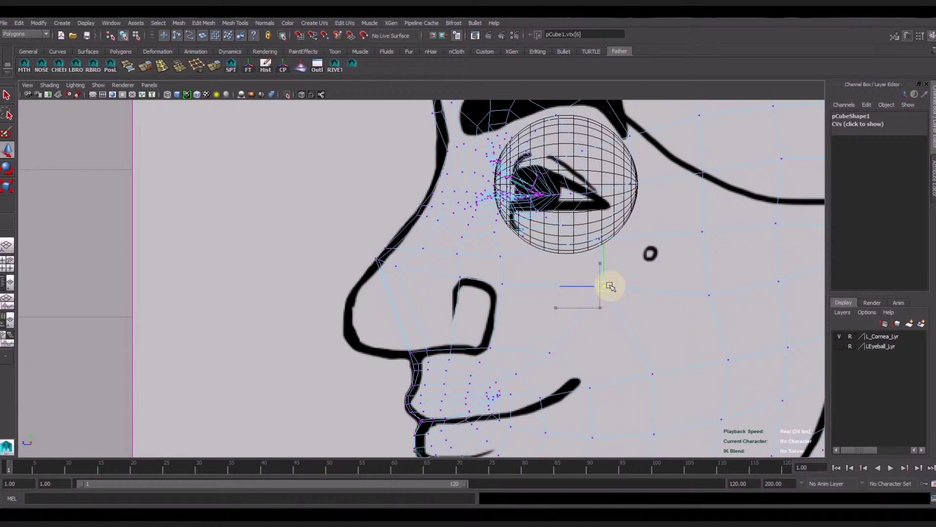
{"action": "left_click", "coordinate": [720, 304]}
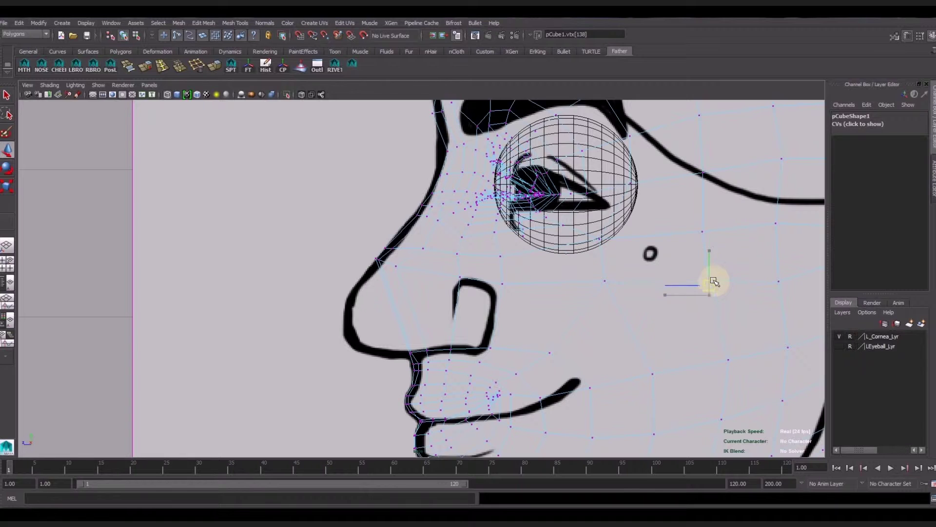
{"action": "key", "text": "space"}
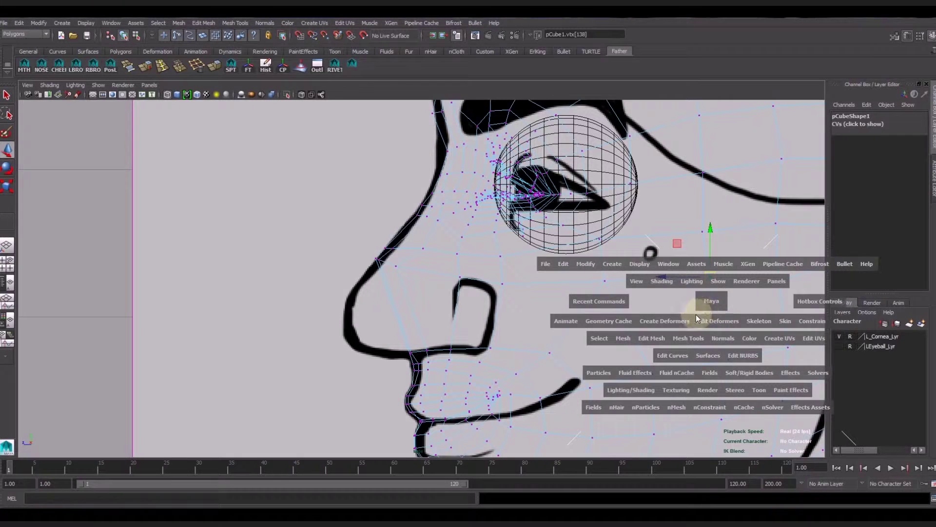
{"action": "middle_click_drag", "start_coordinate": [713, 283], "coordinate": [601, 314], "text": "alt"}
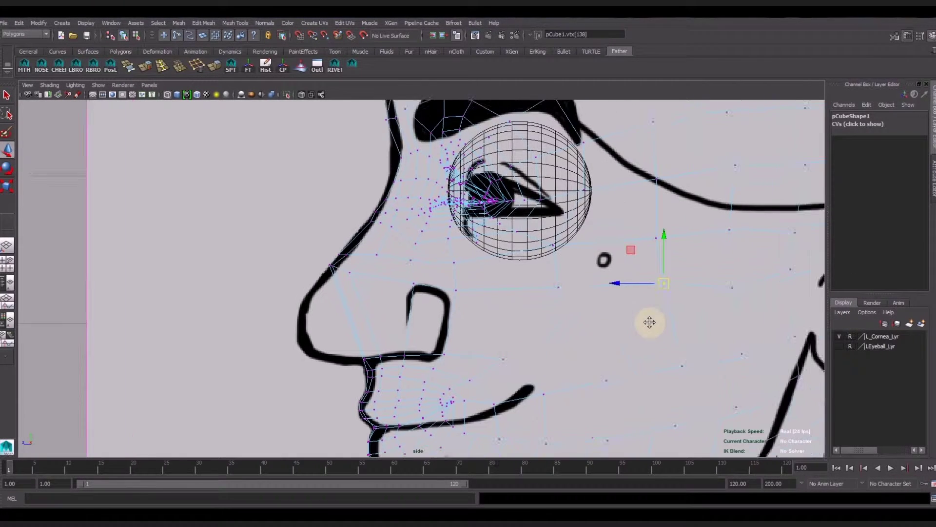
{"action": "left_click", "coordinate": [676, 279]}
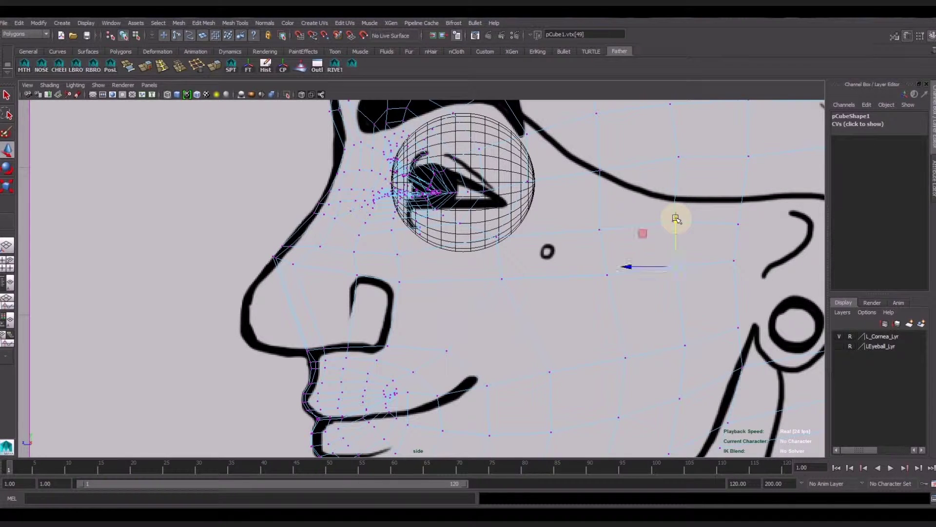
In the maximized front view, marquee-select the vertex at the centre of the nose
{"action": "key", "text": "space"}
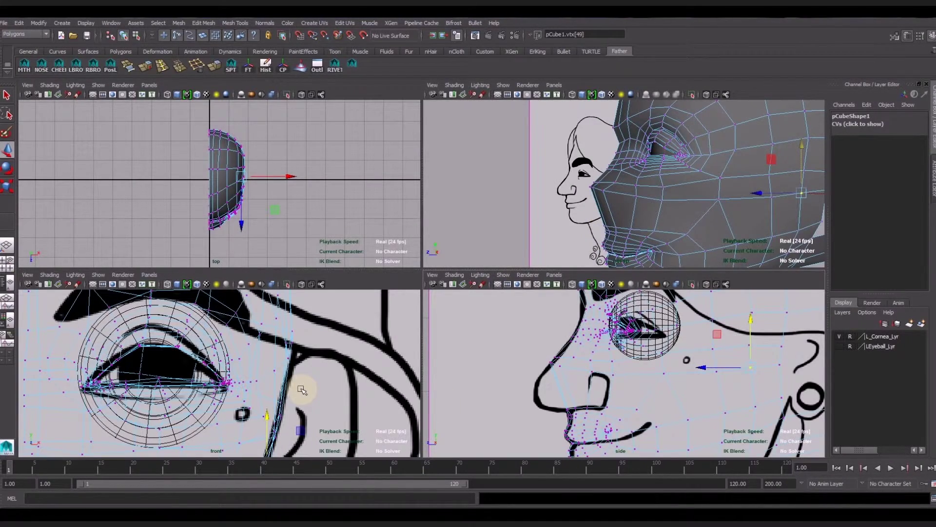
{"action": "key", "text": "space"}
{"action": "mouse_move", "coordinate": [351, 359]}
{"action": "middle_mouse_down", "text": "alt"}
{"action": "mouse_move", "coordinate": [486, 257]}
{"action": "mouse_move", "coordinate": [464, 366]}
{"action": "middle_mouse_up", "text": "alt"}
{"action": "scroll", "coordinate": [390, 396], "scroll_direction": "down", "scroll_amount": 5}
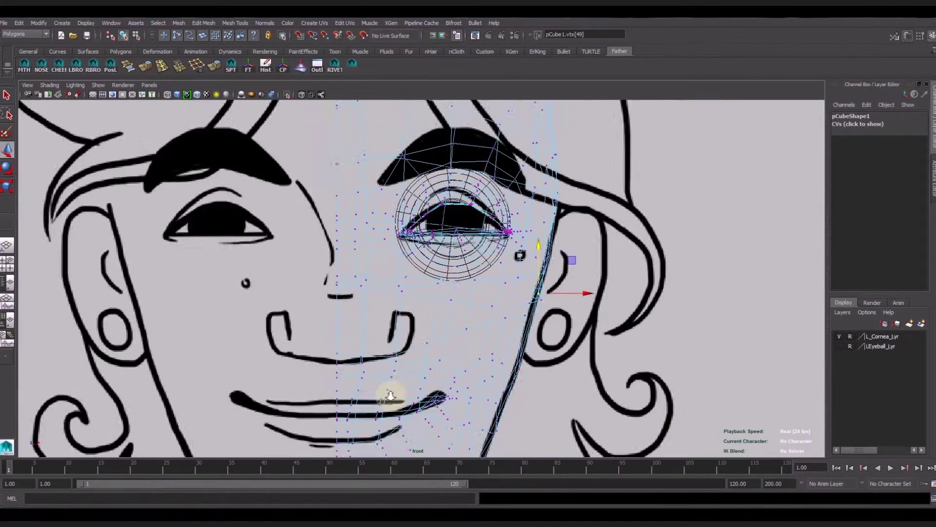
{"action": "scroll", "coordinate": [391, 396], "scroll_direction": "up", "scroll_amount": 2}
{"action": "scroll", "coordinate": [391, 396], "scroll_direction": "up", "scroll_amount": 2}
{"action": "left_click_drag", "start_coordinate": [313, 357], "coordinate": [331, 372]}
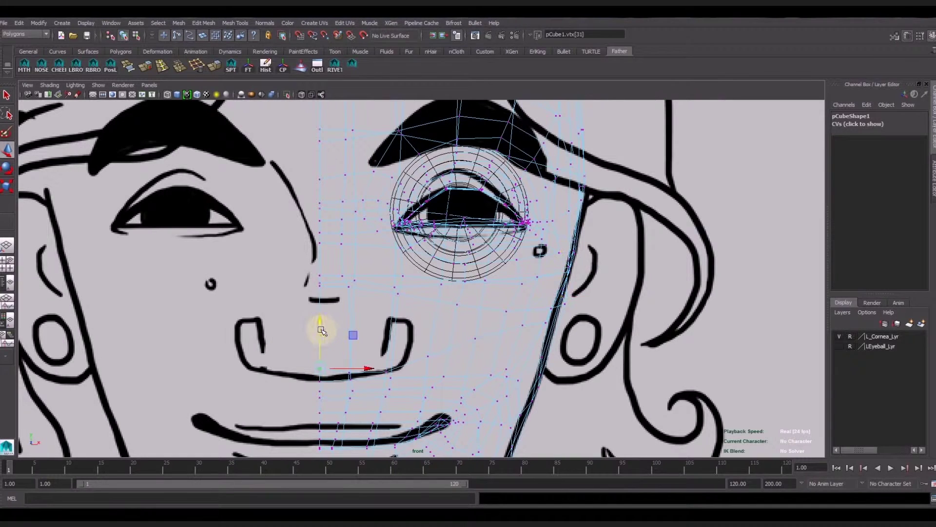
Raise the nose-tip vertex along Y in the side view, then inspect the head in perspective
{"action": "key", "text": "space"}
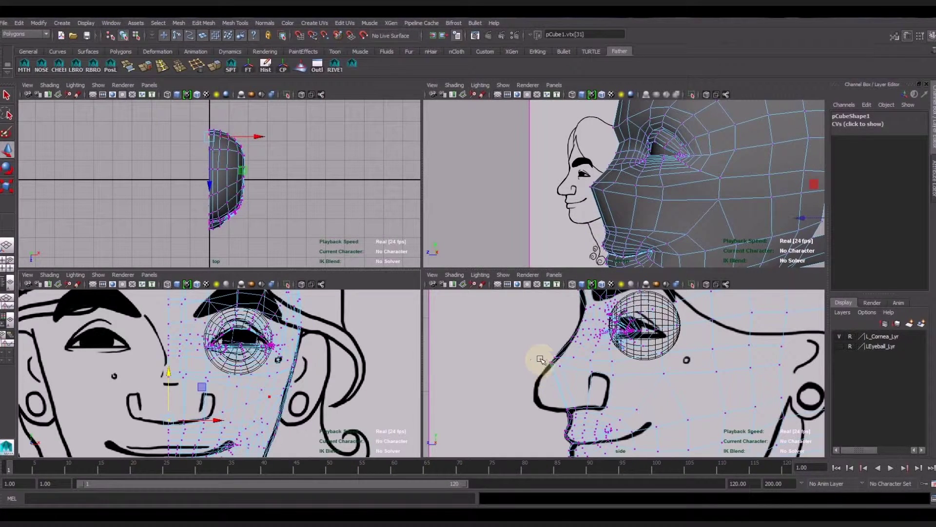
{"action": "left_click_drag", "start_coordinate": [542, 357], "coordinate": [566, 379]}
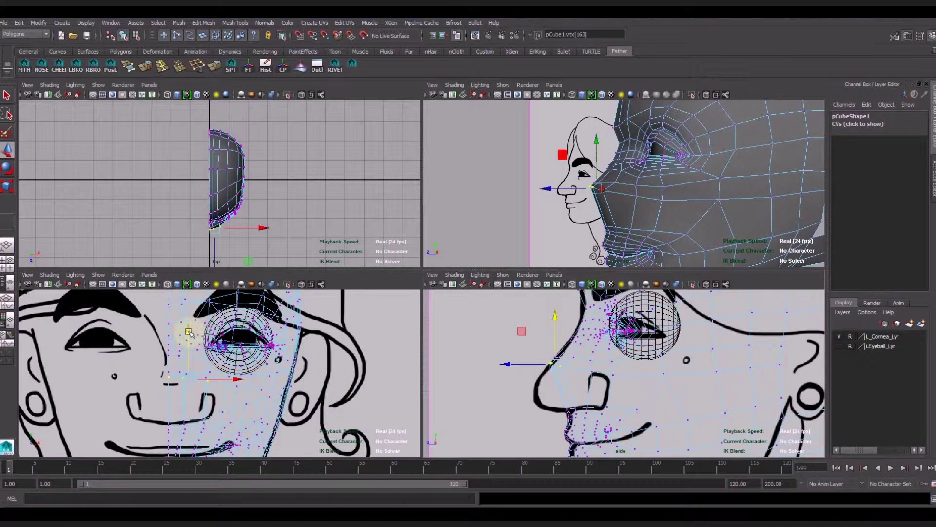
{"action": "left_click_drag", "start_coordinate": [189, 332], "coordinate": [188, 332]}
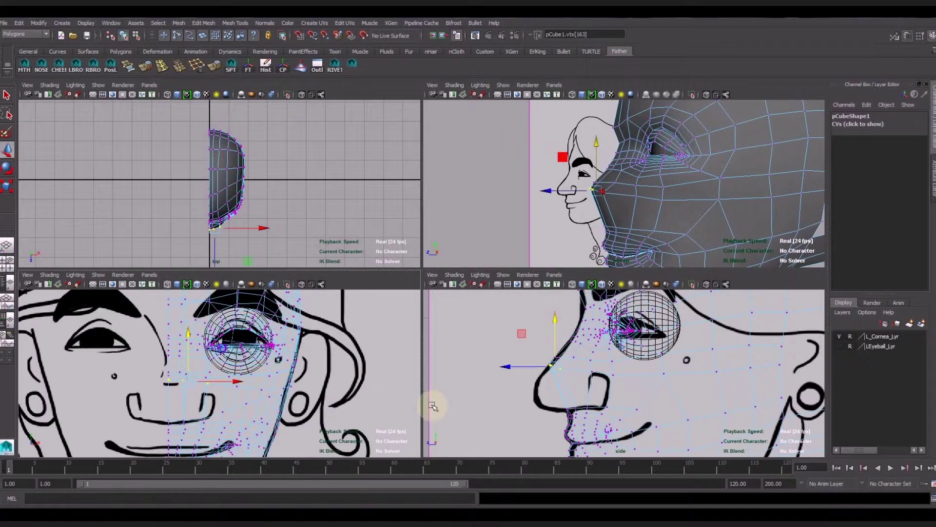
{"action": "key", "text": "space"}
{"action": "mouse_move", "coordinate": [666, 371]}
{"action": "right_mouse_down", "text": "alt"}
{"action": "mouse_move", "coordinate": [551, 364]}
{"action": "mouse_move", "coordinate": [539, 378]}
{"action": "right_mouse_up", "text": "alt"}
{"action": "left_click_drag", "start_coordinate": [539, 379], "coordinate": [514, 378], "text": "alt"}
{"action": "right_click_drag", "start_coordinate": [514, 379], "coordinate": [539, 378], "text": "alt"}
{"action": "mouse_move", "coordinate": [539, 379]}
{"action": "left_mouse_down", "text": "alt"}
{"action": "mouse_move", "coordinate": [618, 378]}
{"action": "mouse_move", "coordinate": [575, 382]}
{"action": "mouse_move", "coordinate": [597, 382]}
{"action": "mouse_move", "coordinate": [565, 372]}
{"action": "mouse_move", "coordinate": [591, 372]}
{"action": "mouse_move", "coordinate": [579, 387]}
{"action": "mouse_move", "coordinate": [496, 380]}
{"action": "left_mouse_up", "text": "alt"}
Target-weld two loose cheek vertices onto their neighbouring vertices
{"action": "middle_click_drag", "start_coordinate": [568, 349], "coordinate": [575, 315], "text": "alt"}
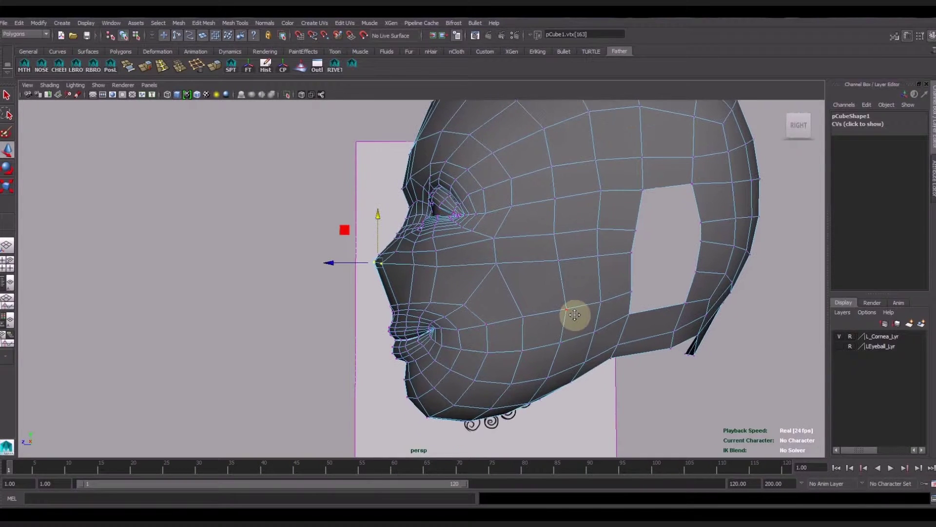
{"action": "mouse_move", "coordinate": [579, 324]}
{"action": "left_mouse_down", "text": "alt"}
{"action": "mouse_move", "coordinate": [575, 334]}
{"action": "mouse_move", "coordinate": [574, 325]}
{"action": "left_mouse_up", "text": "alt"}
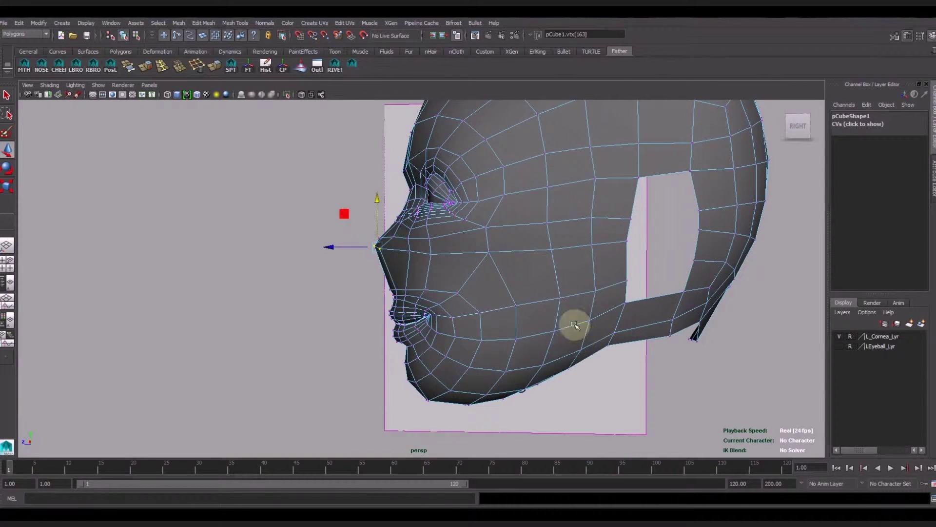
{"action": "left_click", "coordinate": [496, 234]}
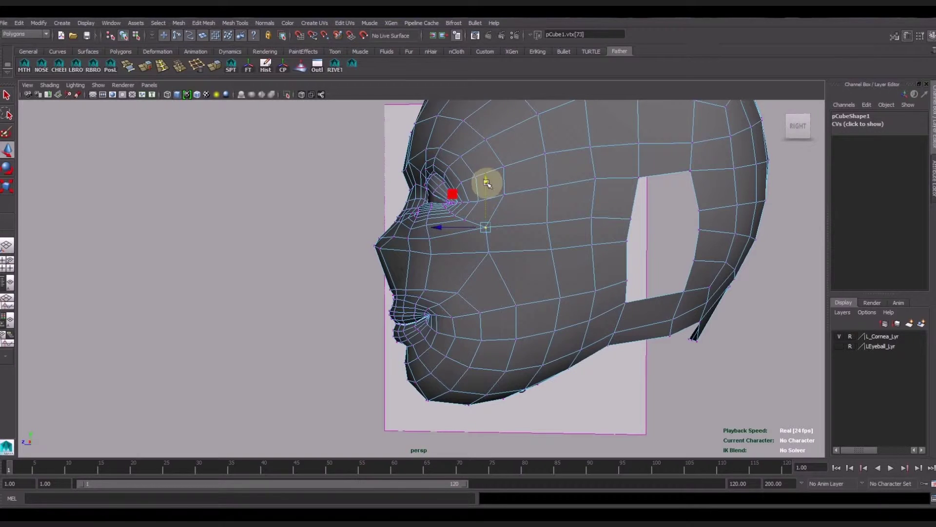
{"action": "mouse_move", "coordinate": [523, 241]}
{"action": "right_mouse_down", "text": "alt"}
{"action": "mouse_move", "coordinate": [539, 257]}
{"action": "mouse_move", "coordinate": [541, 278]}
{"action": "right_mouse_up", "text": "alt"}
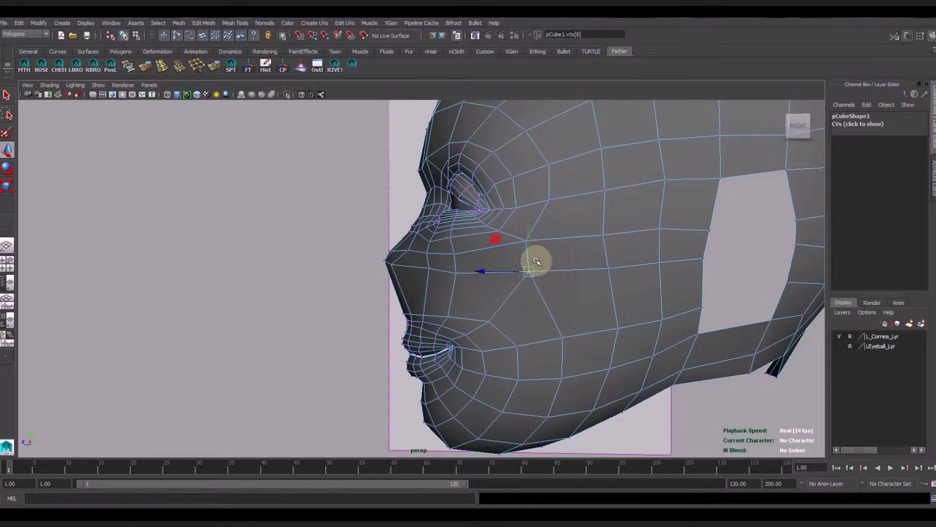
{"action": "left_click_drag", "start_coordinate": [537, 261], "coordinate": [530, 224]}
{"action": "mouse_move", "coordinate": [554, 314]}
{"action": "left_mouse_down", "text": "alt"}
{"action": "mouse_move", "coordinate": [585, 271]}
{"action": "mouse_move", "coordinate": [593, 215]}
{"action": "mouse_move", "coordinate": [591, 261]}
{"action": "left_mouse_up", "text": "alt"}
{"action": "left_click", "coordinate": [548, 338]}
{"action": "left_click_drag", "start_coordinate": [555, 338], "coordinate": [517, 238]}
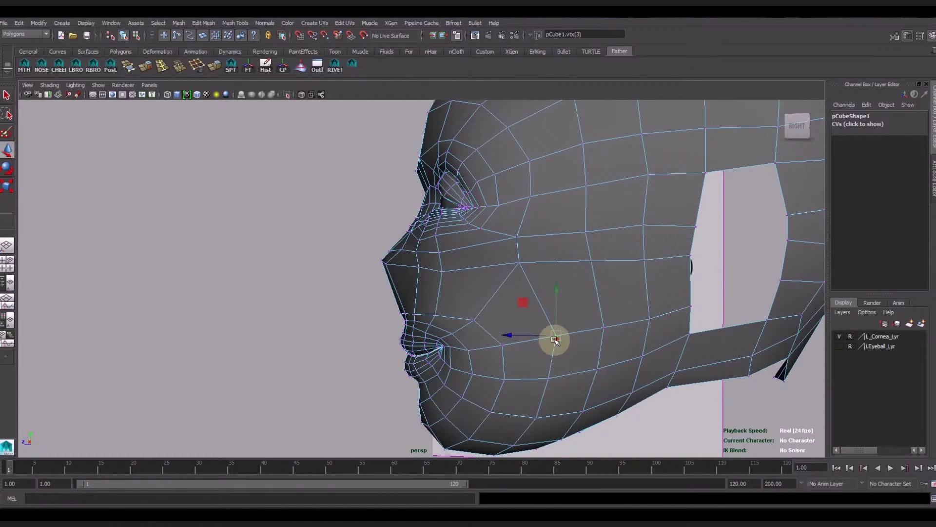
Inspect the head's underside, pick a chin vertex, and zoom in on the jaw
{"action": "mouse_move", "coordinate": [549, 388]}
{"action": "left_mouse_down", "text": "alt"}
{"action": "mouse_move", "coordinate": [573, 387]}
{"action": "mouse_move", "coordinate": [305, 193]}
{"action": "left_mouse_up", "text": "alt"}
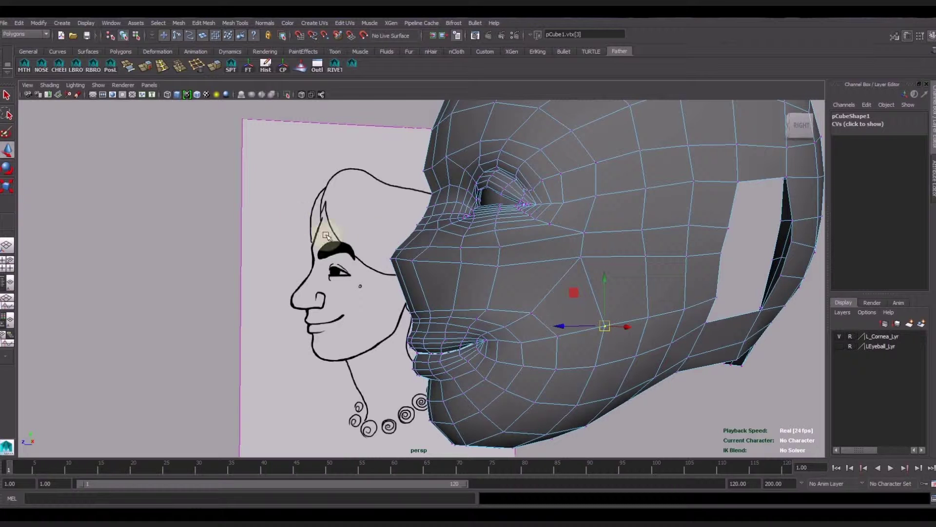
{"action": "middle_click_drag", "start_coordinate": [474, 266], "coordinate": [470, 243], "text": "alt"}
{"action": "mouse_move", "coordinate": [487, 268]}
{"action": "left_mouse_down", "text": "alt"}
{"action": "mouse_move", "coordinate": [537, 324]}
{"action": "mouse_move", "coordinate": [527, 294]}
{"action": "left_mouse_up", "text": "alt"}
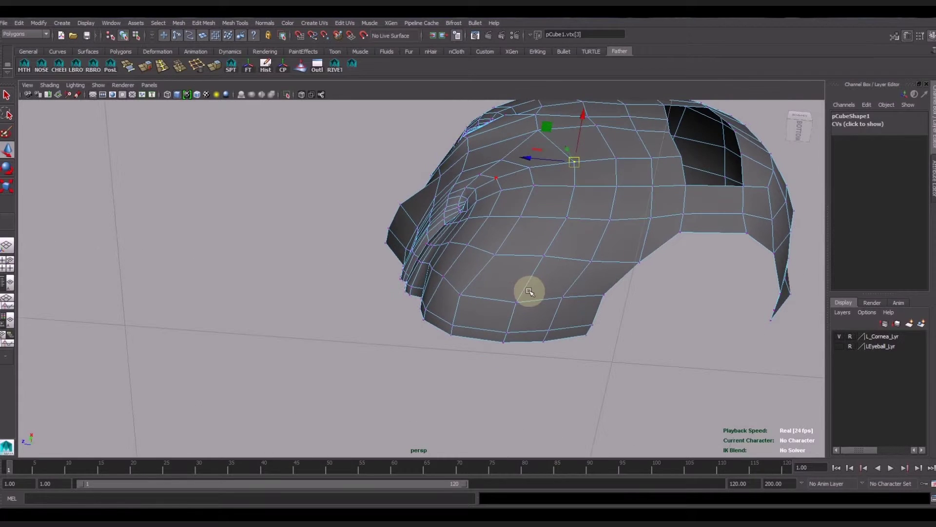
{"action": "left_click", "coordinate": [459, 296]}
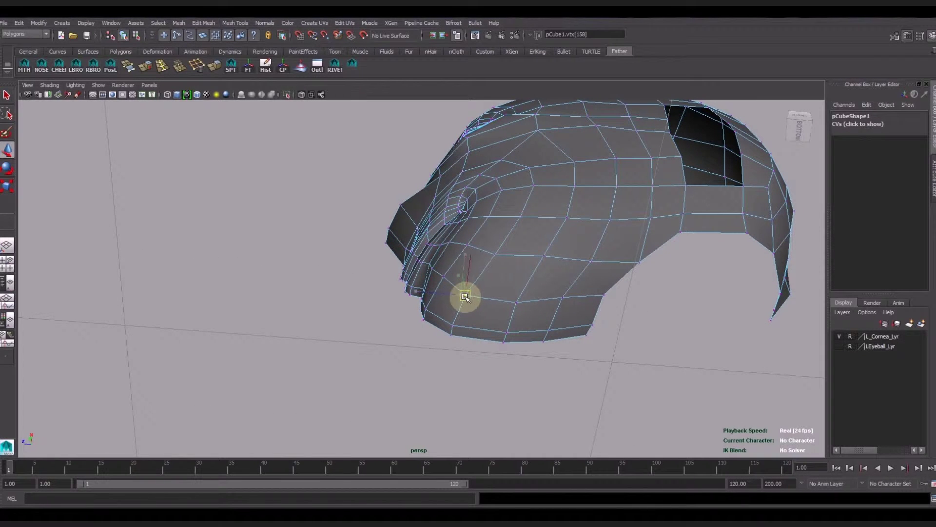
{"action": "mouse_move", "coordinate": [550, 236]}
{"action": "left_mouse_down", "text": "alt"}
{"action": "mouse_move", "coordinate": [581, 287]}
{"action": "mouse_move", "coordinate": [579, 297]}
{"action": "mouse_move", "coordinate": [570, 290]}
{"action": "left_mouse_up", "text": "alt"}
{"action": "right_click_drag", "start_coordinate": [444, 251], "coordinate": [564, 317], "text": "alt"}
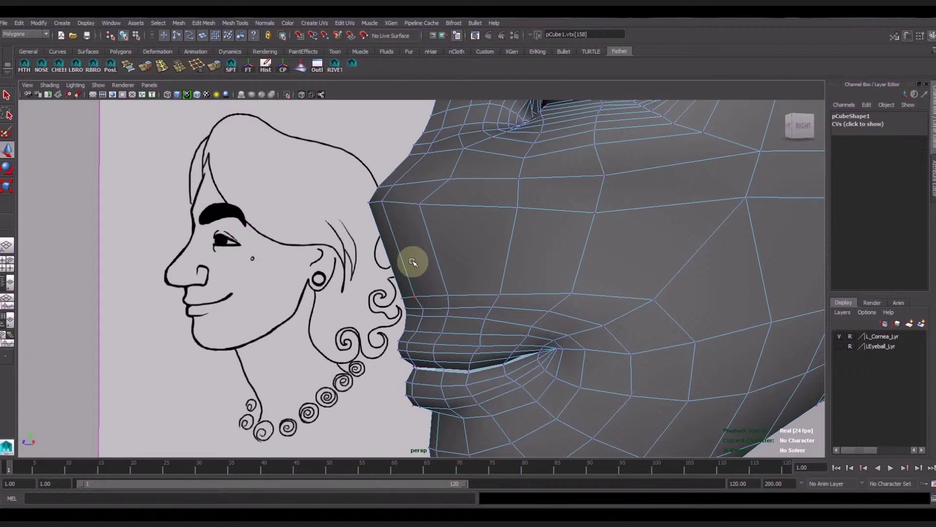
Extrude a side face near the nose and pull it out along Z into a nose block
{"action": "right_click", "coordinate": [413, 261]}
{"action": "left_click", "coordinate": [409, 275]}
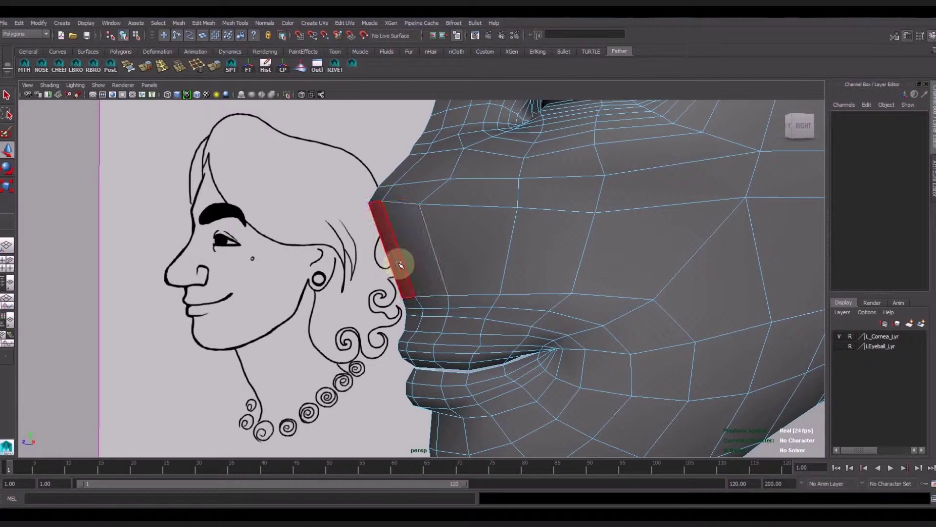
{"action": "left_click", "coordinate": [398, 264]}
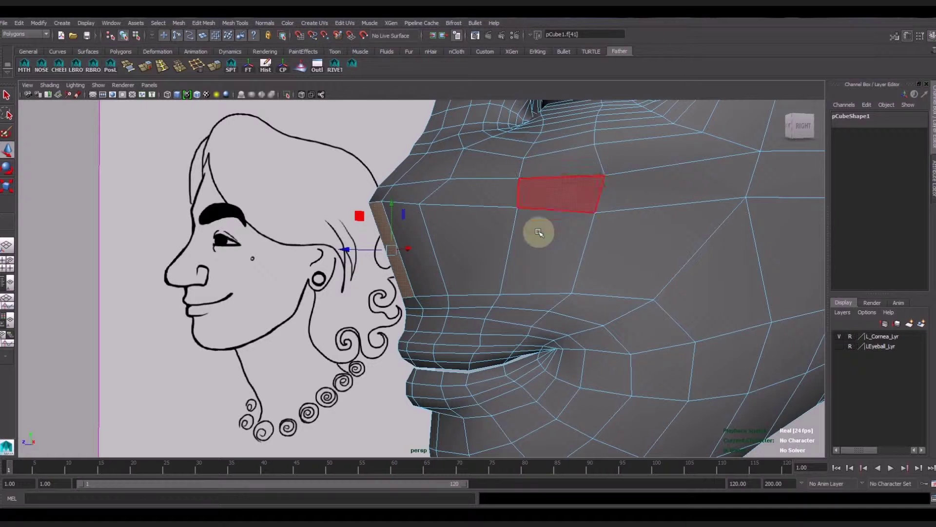
{"action": "key", "text": "space"}
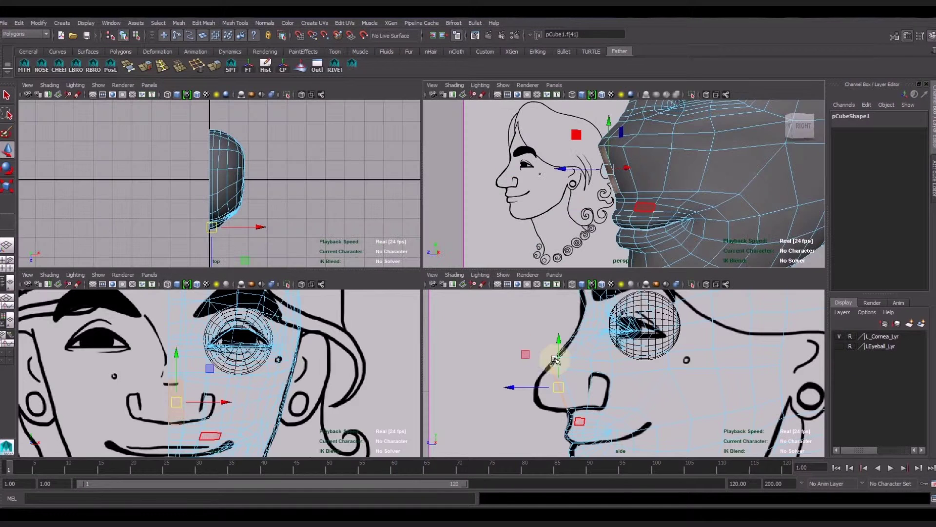
{"action": "left_click", "coordinate": [213, 68]}
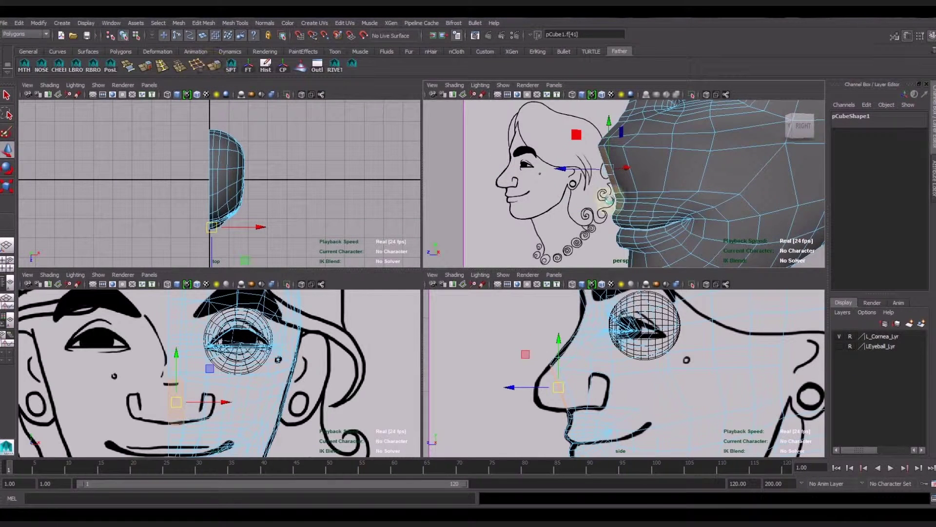
{"action": "left_click_drag", "start_coordinate": [622, 213], "coordinate": [670, 101], "text": "alt"}
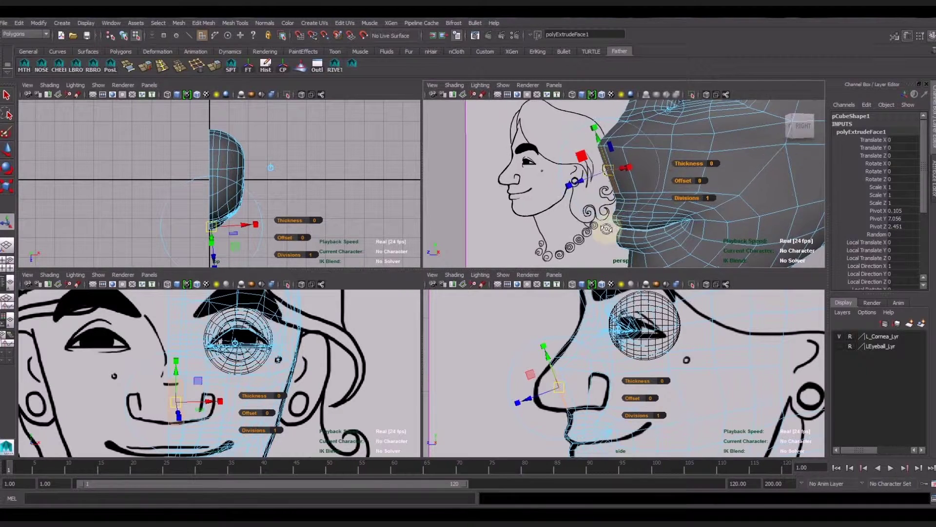
{"action": "left_click_drag", "start_coordinate": [564, 184], "coordinate": [539, 174]}
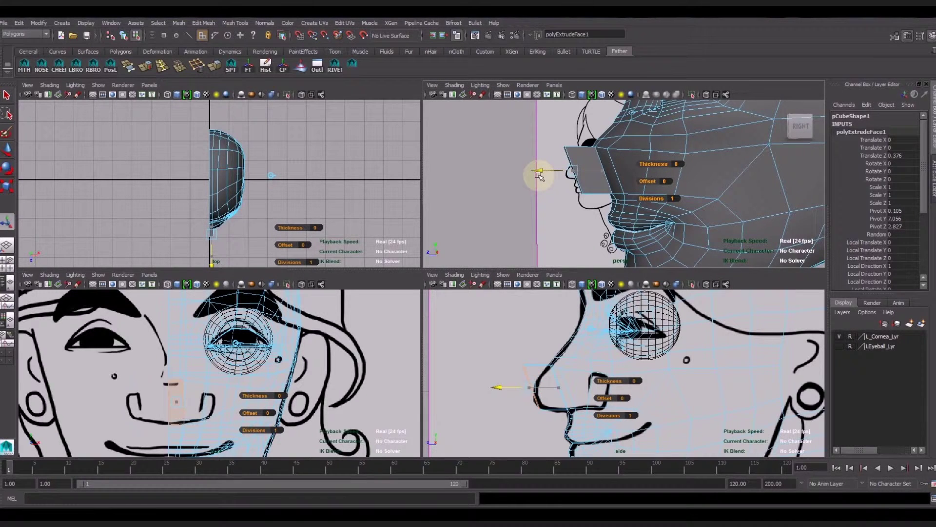
Select the extra face on the nose block in face mode for deletion
{"action": "right_click", "coordinate": [656, 190]}
{"action": "key", "text": "space"}
{"action": "right_click", "coordinate": [597, 202]}
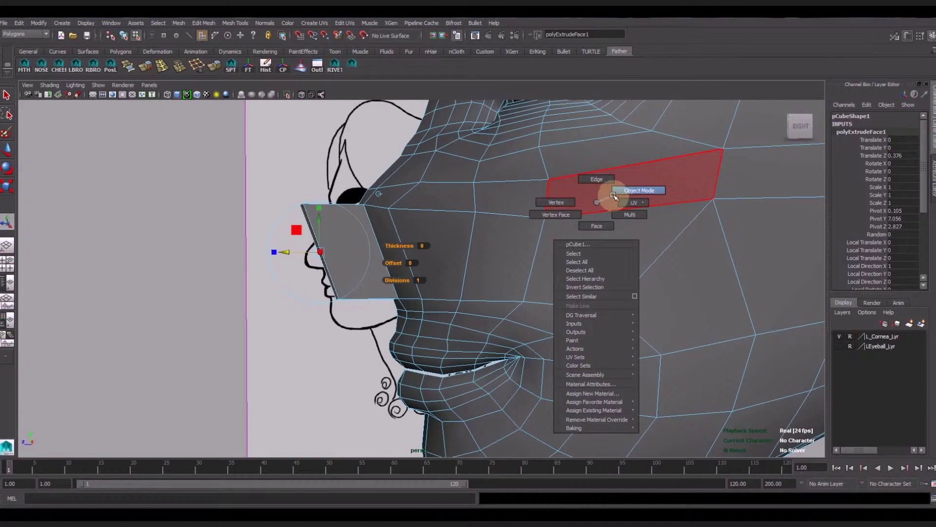
{"action": "left_click", "coordinate": [614, 195]}
{"action": "mouse_move", "coordinate": [487, 247]}
{"action": "left_mouse_down", "text": "alt"}
{"action": "mouse_move", "coordinate": [623, 247]}
{"action": "mouse_move", "coordinate": [757, 262]}
{"action": "left_mouse_up", "text": "alt"}
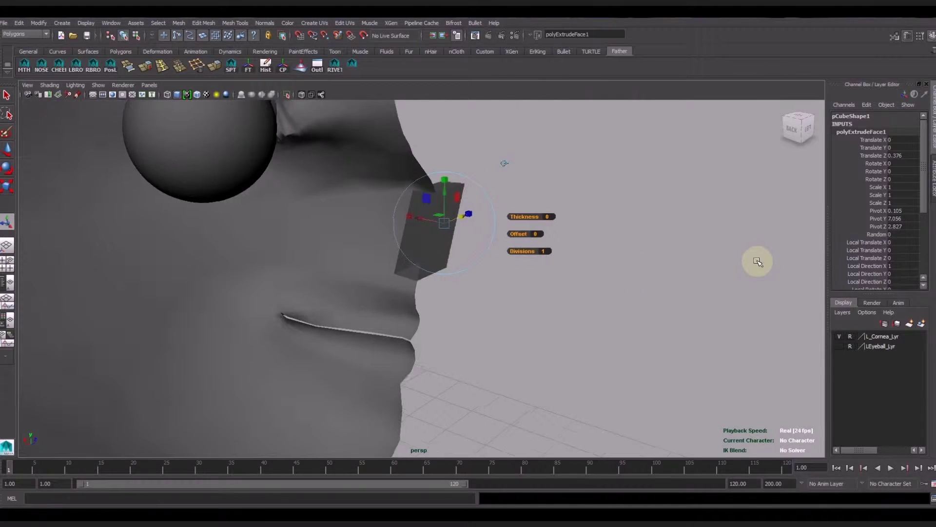
{"action": "right_click_drag", "start_coordinate": [758, 262], "coordinate": [423, 256], "text": "alt"}
{"action": "right_click", "coordinate": [435, 258]}
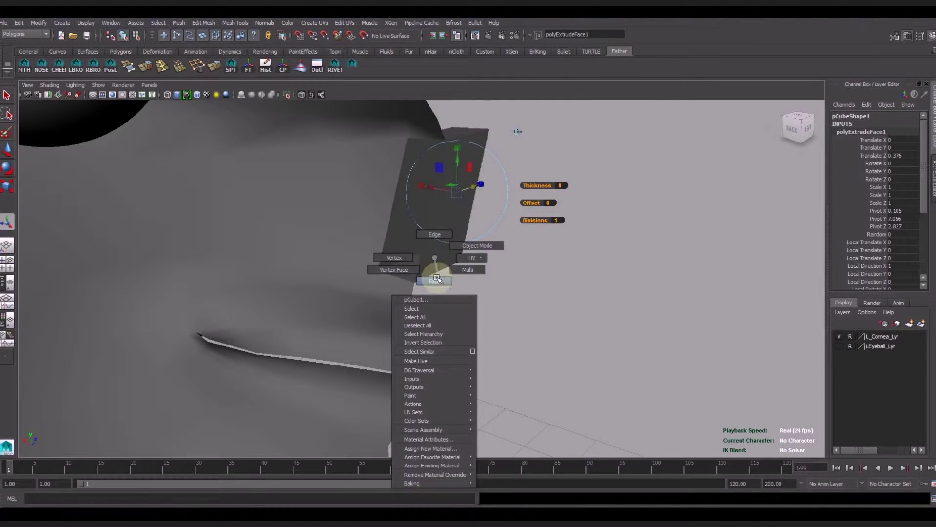
{"action": "left_click", "coordinate": [437, 279]}
{"action": "left_click", "coordinate": [479, 312]}
Switch to Vertex mode and select a corner vertex of the nose block
{"action": "mouse_move", "coordinate": [507, 320]}
{"action": "left_mouse_down", "text": "alt"}
{"action": "mouse_move", "coordinate": [414, 261]}
{"action": "mouse_move", "coordinate": [307, 253]}
{"action": "left_mouse_up", "text": "alt"}
{"action": "right_click", "coordinate": [429, 271]}
{"action": "left_click", "coordinate": [397, 267]}
{"action": "left_click", "coordinate": [429, 271]}
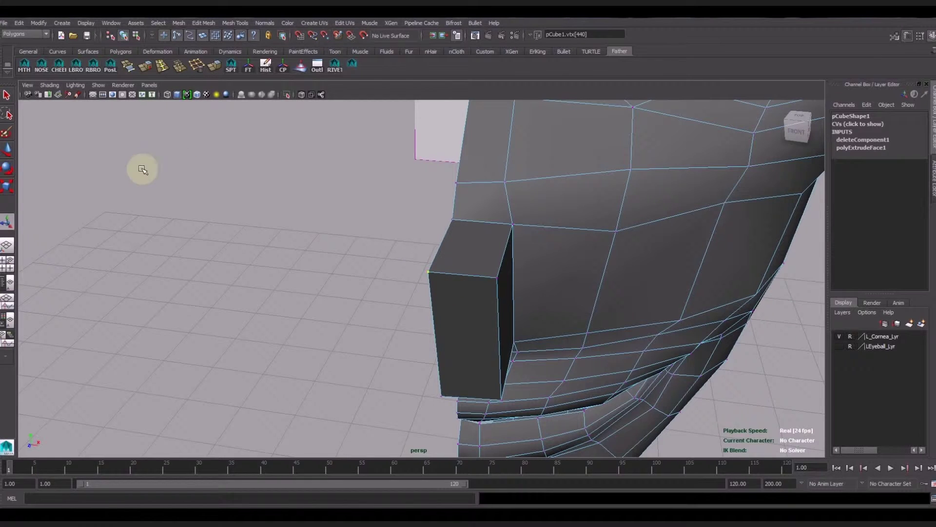
Snap two nose-block corners onto head vertices and merge the first pair
{"action": "left_click", "coordinate": [7, 149]}
{"action": "left_click_drag", "start_coordinate": [428, 271], "coordinate": [445, 234]}
{"action": "left_click", "coordinate": [495, 272]}
{"action": "mouse_move", "coordinate": [495, 272]}
{"action": "left_mouse_down"}
{"action": "mouse_move", "coordinate": [504, 251]}
{"action": "mouse_move", "coordinate": [481, 268]}
{"action": "left_mouse_up"}
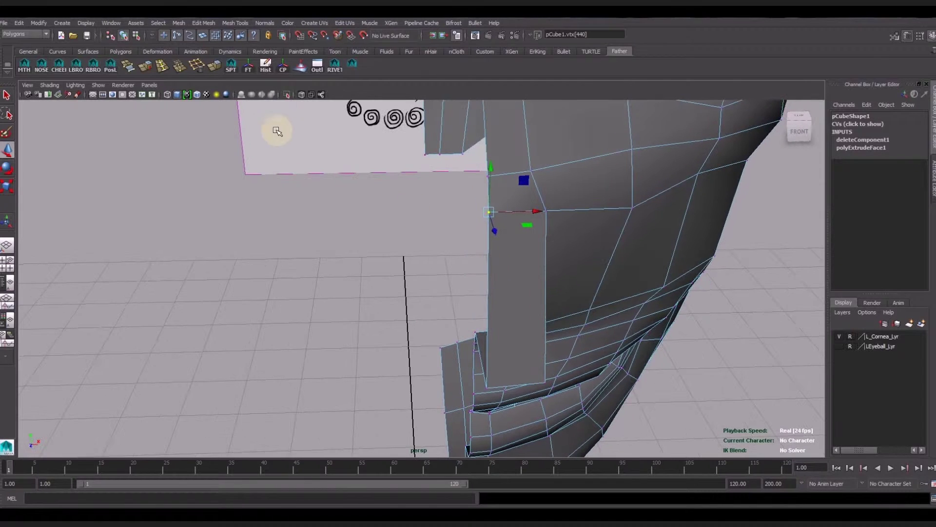
{"action": "left_click", "coordinate": [180, 74]}
Merge the other nose-block corner vertex into the head mesh
{"action": "left_click_drag", "start_coordinate": [436, 224], "coordinate": [392, 219], "text": "alt"}
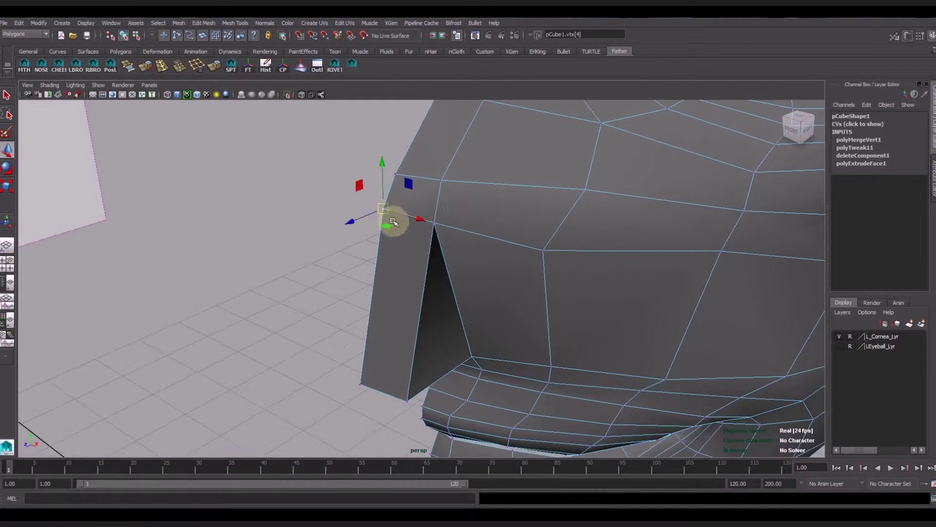
{"action": "left_click", "coordinate": [424, 235]}
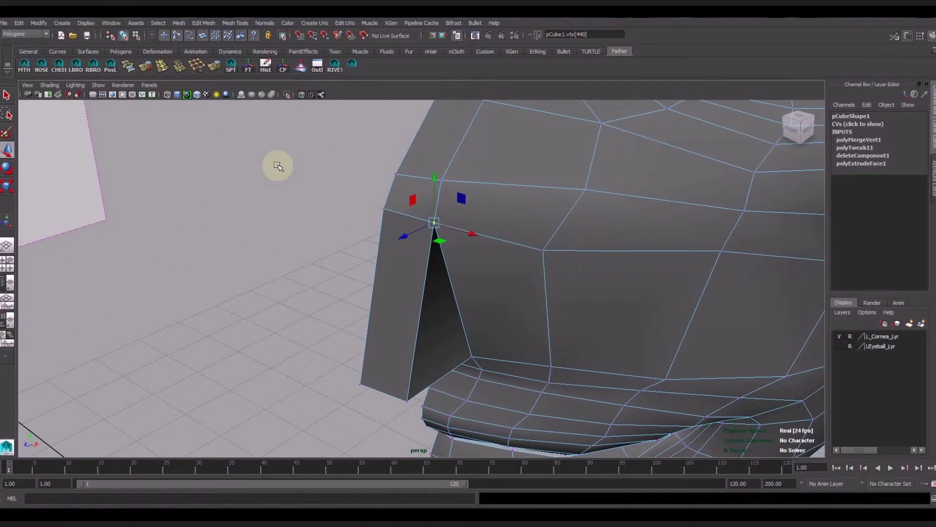
{"action": "left_click", "coordinate": [179, 69]}
{"action": "left_click_drag", "start_coordinate": [545, 253], "coordinate": [412, 255], "text": "alt"}
In the maximized side view, move a nose-bridge vertex onto the reference outline
{"action": "left_click_drag", "start_coordinate": [264, 285], "coordinate": [336, 334]}
{"action": "key", "text": "space"}
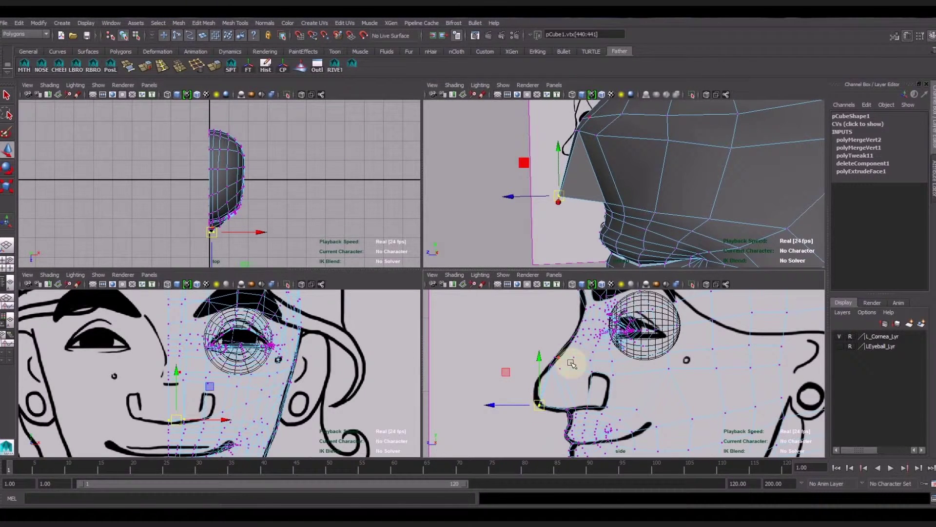
{"action": "key", "text": "space"}
{"action": "scroll", "coordinate": [321, 261], "scroll_direction": "up", "scroll_amount": 2}
{"action": "left_click", "coordinate": [293, 270]}
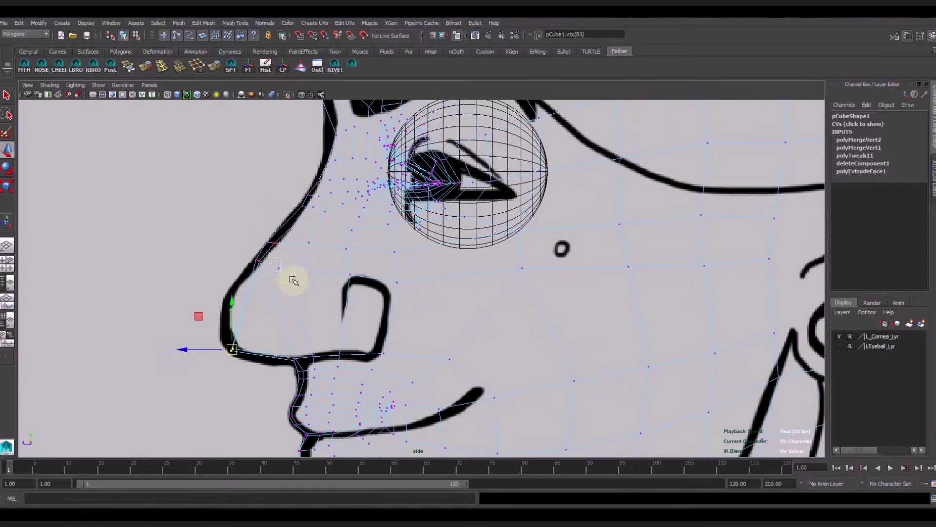
{"action": "left_click_drag", "start_coordinate": [301, 271], "coordinate": [300, 269]}
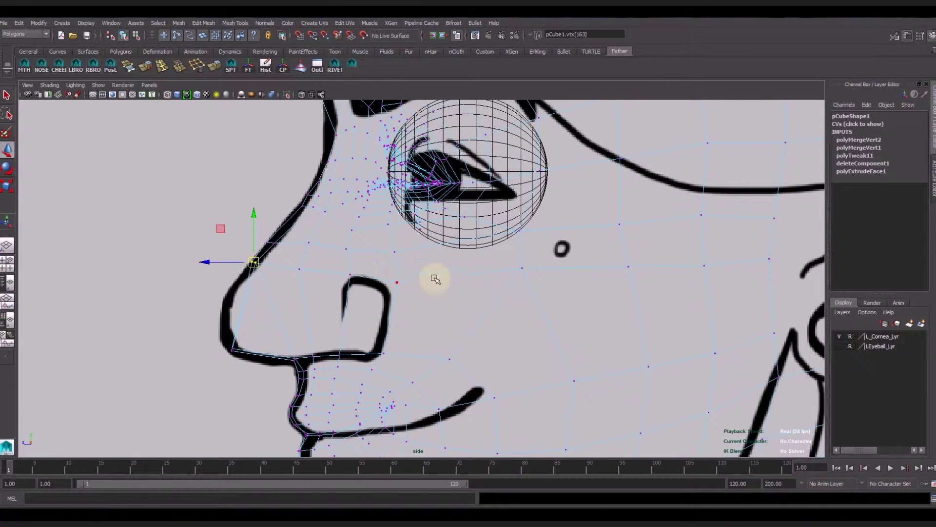
Box-select the two nose-tip vertices and another nose vertex in perspective
{"action": "key", "text": "space"}
{"action": "key", "text": "space"}
{"action": "mouse_move", "coordinate": [604, 324]}
{"action": "left_mouse_down", "text": "alt"}
{"action": "mouse_move", "coordinate": [444, 307]}
{"action": "mouse_move", "coordinate": [603, 304]}
{"action": "mouse_move", "coordinate": [533, 309]}
{"action": "mouse_move", "coordinate": [391, 293]}
{"action": "mouse_move", "coordinate": [423, 308]}
{"action": "left_mouse_up", "text": "alt"}
{"action": "key", "text": "space"}
{"action": "left_click_drag", "start_coordinate": [521, 399], "coordinate": [538, 417]}
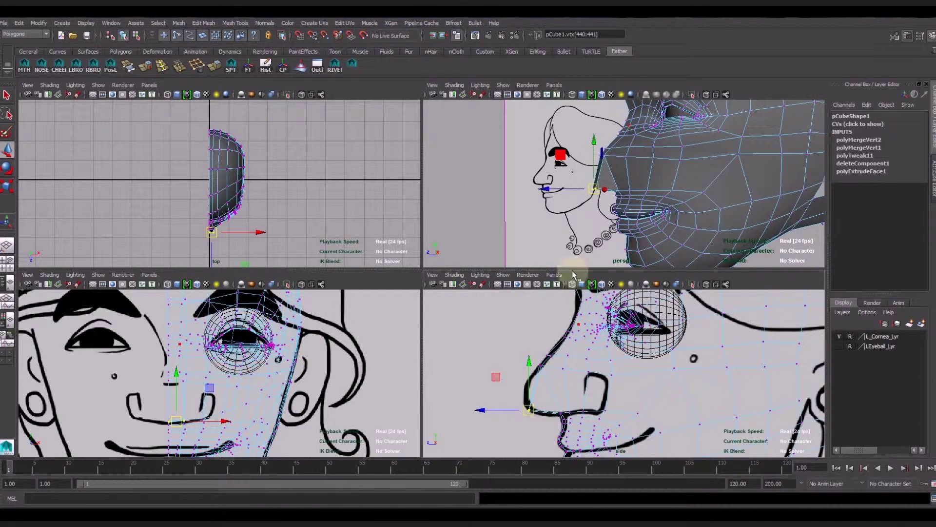
{"action": "left_click", "coordinate": [643, 178]}
{"action": "left_click_drag", "start_coordinate": [629, 178], "coordinate": [632, 195], "text": "alt"}
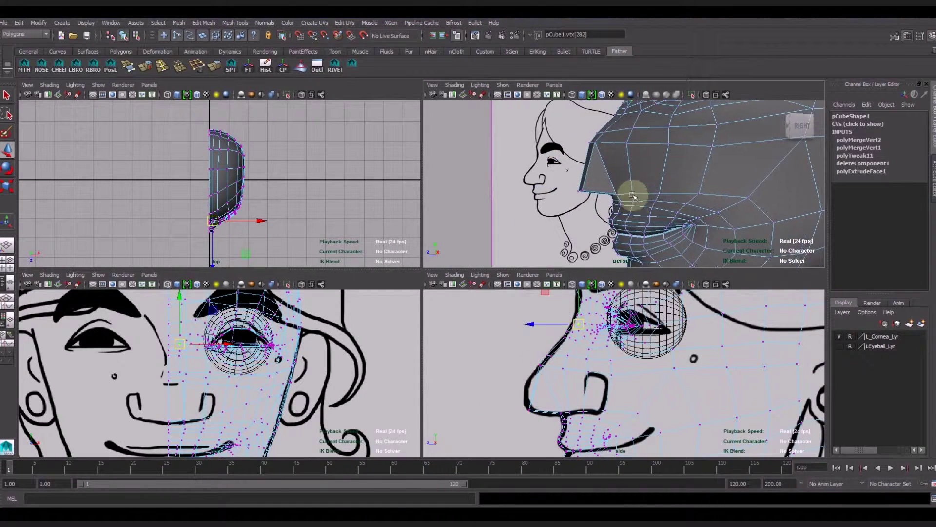
{"action": "key", "text": "space"}
{"action": "mouse_move", "coordinate": [405, 272]}
{"action": "right_mouse_down", "text": "alt"}
{"action": "mouse_move", "coordinate": [426, 274]}
{"action": "mouse_move", "coordinate": [386, 224]}
{"action": "right_mouse_up", "text": "alt"}
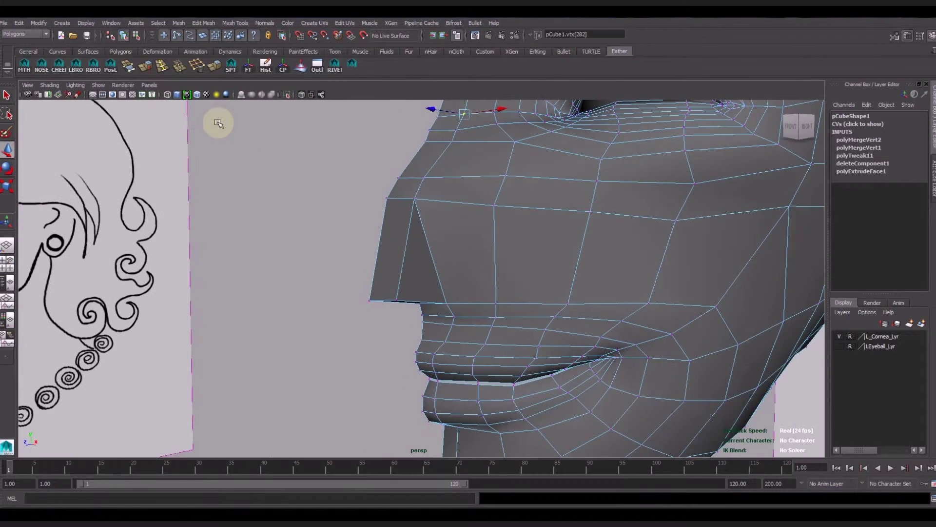
Split the nose face with a new edge and nudge that edge left and up
{"action": "left_click", "coordinate": [231, 68]}
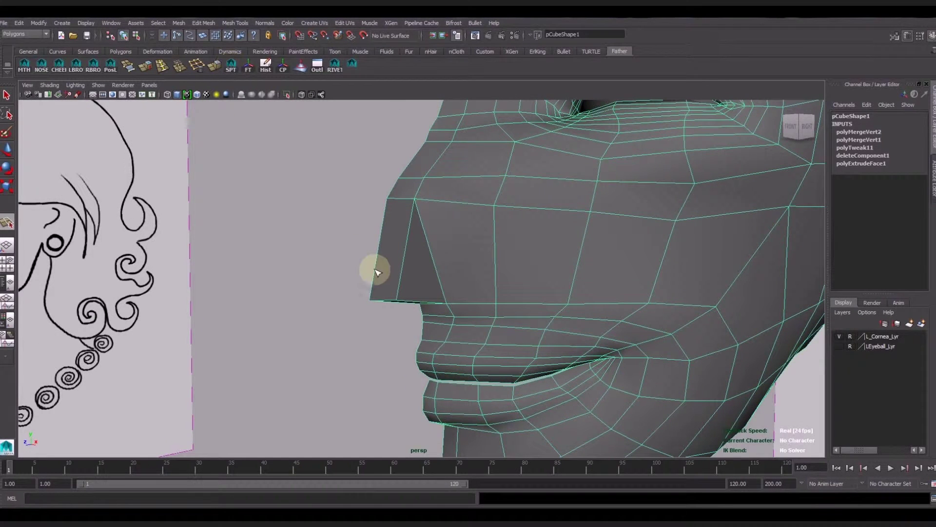
{"action": "left_click", "coordinate": [380, 245]}
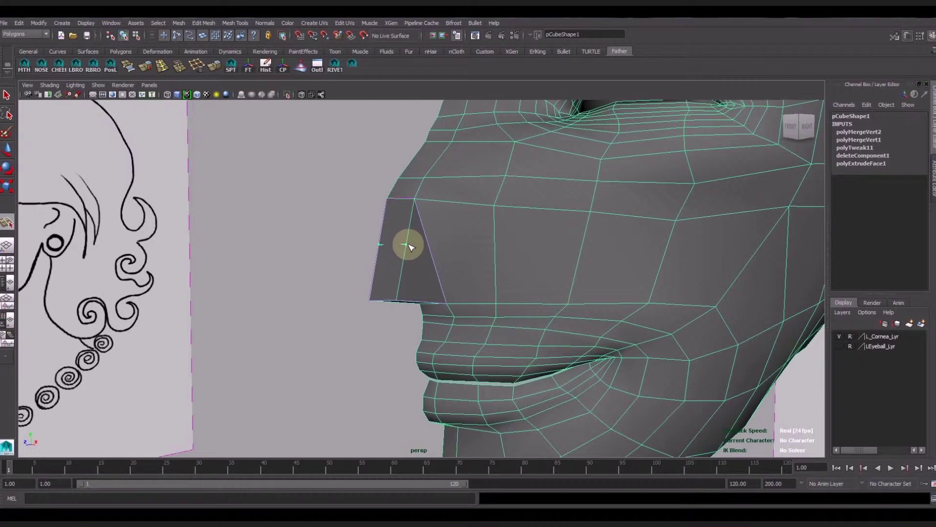
{"action": "key", "text": "Return"}
{"action": "right_click", "coordinate": [408, 245]}
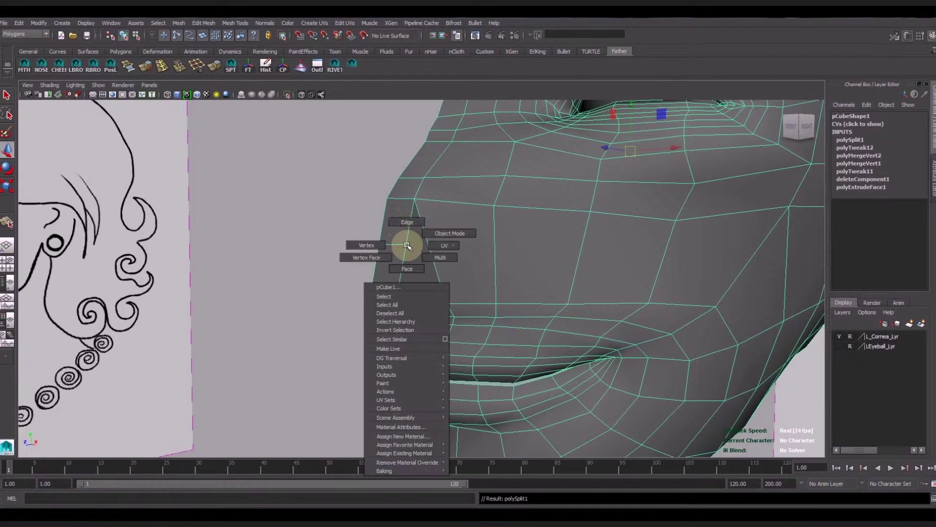
{"action": "left_click", "coordinate": [405, 226]}
{"action": "key", "text": "space"}
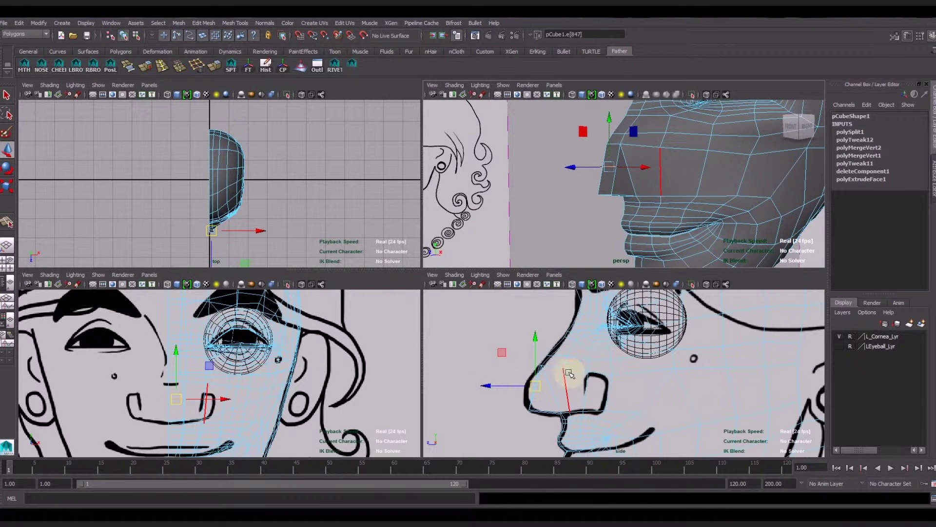
{"action": "left_click", "coordinate": [532, 387]}
{"action": "left_click_drag", "start_coordinate": [532, 387], "coordinate": [527, 384]}
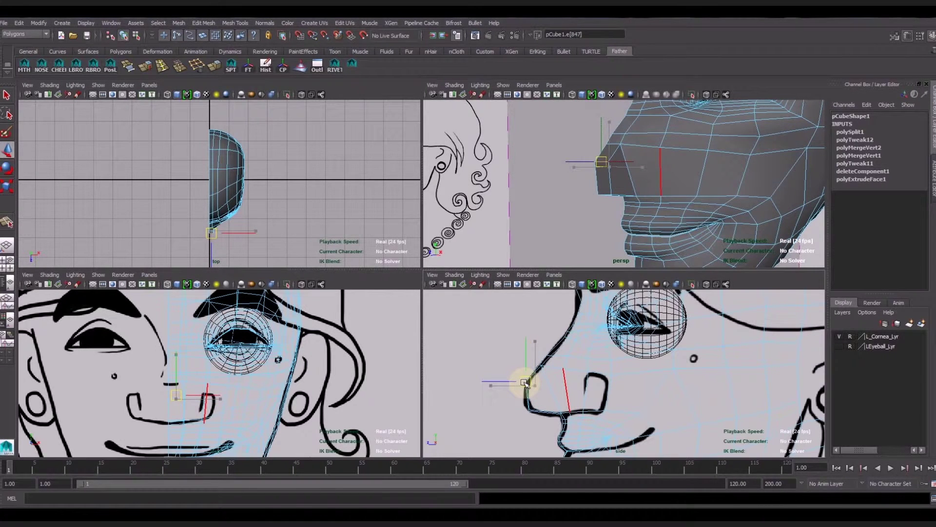
Orbit around the head to check the split nose from profile and front
{"action": "key", "text": "space"}
{"action": "left_click_drag", "start_coordinate": [648, 195], "coordinate": [429, 286], "text": "alt"}
{"action": "mouse_move", "coordinate": [429, 286]}
{"action": "right_mouse_down", "text": "alt"}
{"action": "mouse_move", "coordinate": [523, 296]}
{"action": "mouse_move", "coordinate": [443, 299]}
{"action": "right_mouse_up", "text": "alt"}
{"action": "mouse_move", "coordinate": [443, 299]}
{"action": "left_mouse_down", "text": "alt"}
{"action": "mouse_move", "coordinate": [416, 306]}
{"action": "mouse_move", "coordinate": [469, 288]}
{"action": "mouse_move", "coordinate": [493, 370]}
{"action": "left_mouse_up", "text": "alt"}
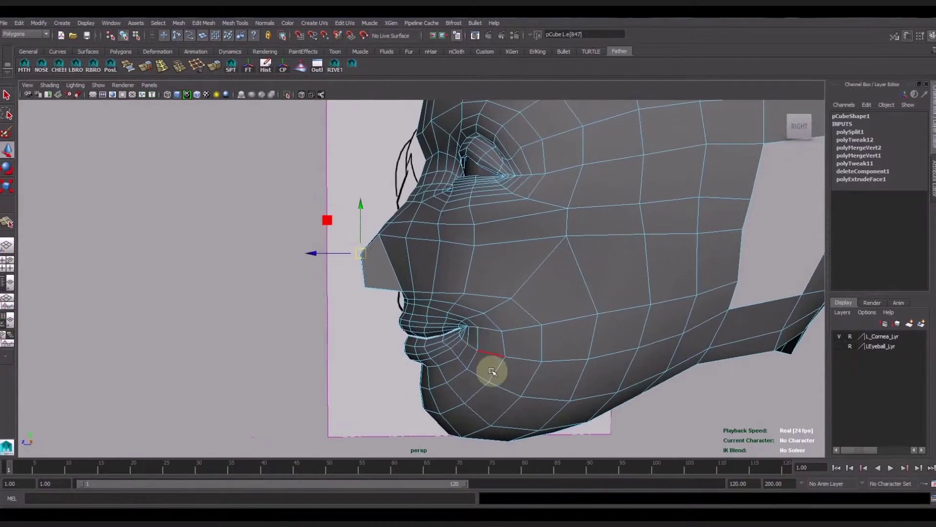
{"action": "key", "text": "space"}
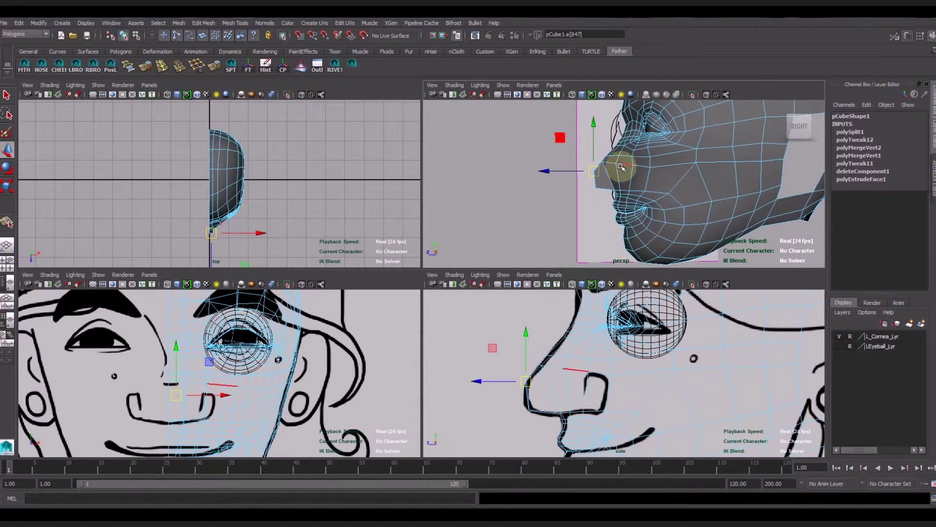
{"action": "key", "text": "space"}
{"action": "left_click_drag", "start_coordinate": [606, 272], "coordinate": [310, 364], "text": "alt"}
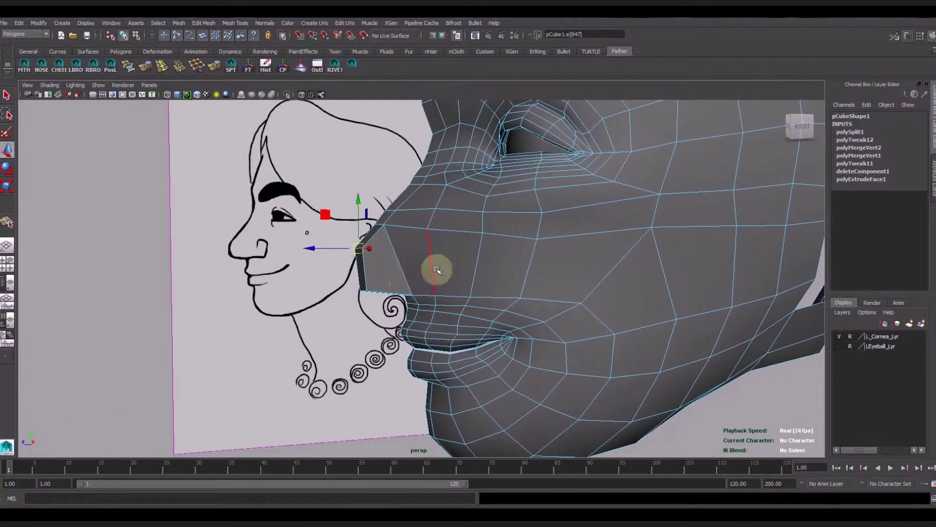
{"action": "right_click_drag", "start_coordinate": [435, 267], "coordinate": [402, 257]}
{"action": "mouse_move", "coordinate": [402, 257]}
{"action": "left_mouse_down", "text": "alt"}
{"action": "mouse_move", "coordinate": [480, 275]}
{"action": "mouse_move", "coordinate": [490, 269]}
{"action": "mouse_move", "coordinate": [439, 265]}
{"action": "mouse_move", "coordinate": [437, 243]}
{"action": "mouse_move", "coordinate": [481, 278]}
{"action": "mouse_move", "coordinate": [516, 281]}
{"action": "mouse_move", "coordinate": [528, 268]}
{"action": "mouse_move", "coordinate": [560, 287]}
{"action": "mouse_move", "coordinate": [529, 280]}
{"action": "left_mouse_up", "text": "alt"}
Move the nose-tip vertices vertically to line up with the reference drawing
{"action": "key", "text": "space"}
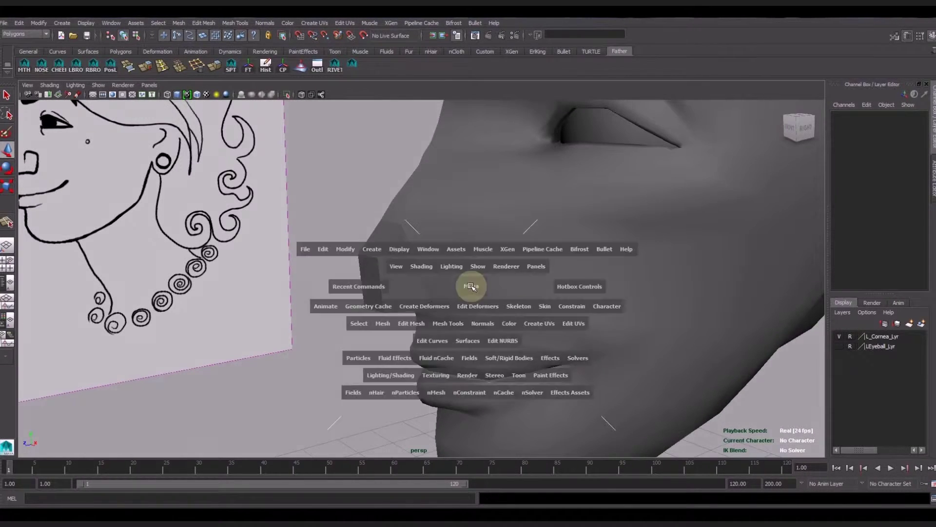
{"action": "left_click", "coordinate": [617, 186]}
{"action": "right_click_drag", "start_coordinate": [604, 178], "coordinate": [587, 170]}
{"action": "left_click", "coordinate": [604, 177]}
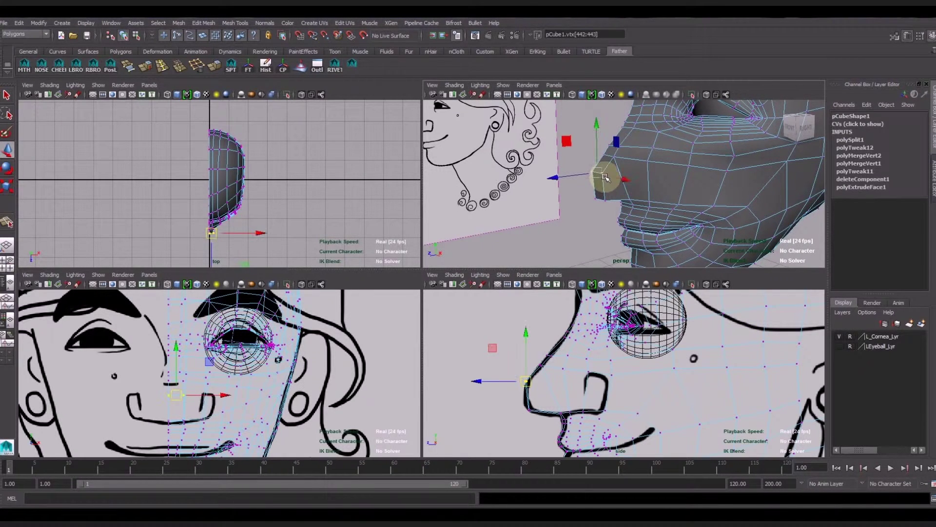
{"action": "scroll", "coordinate": [251, 420], "scroll_direction": "up", "scroll_amount": 3}
{"action": "left_click_drag", "start_coordinate": [170, 353], "coordinate": [158, 354]}
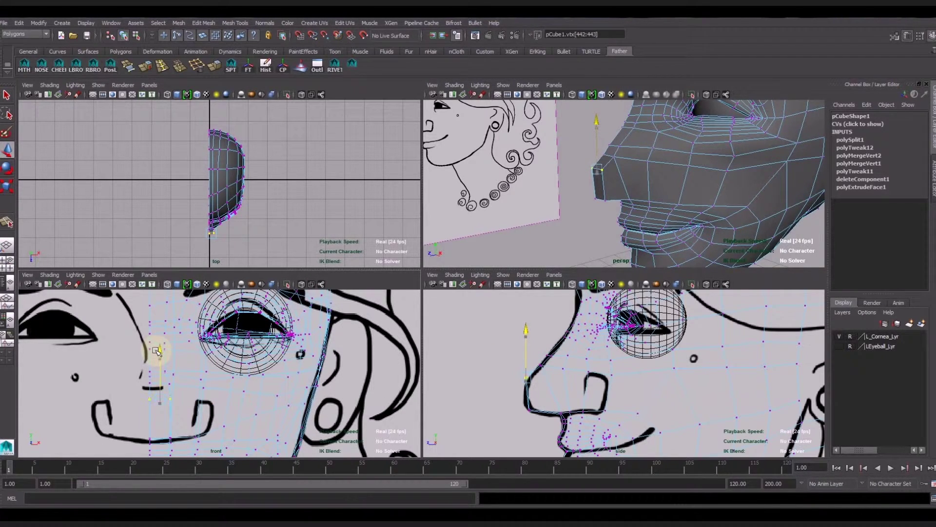
{"action": "left_click_drag", "start_coordinate": [157, 352], "coordinate": [157, 352]}
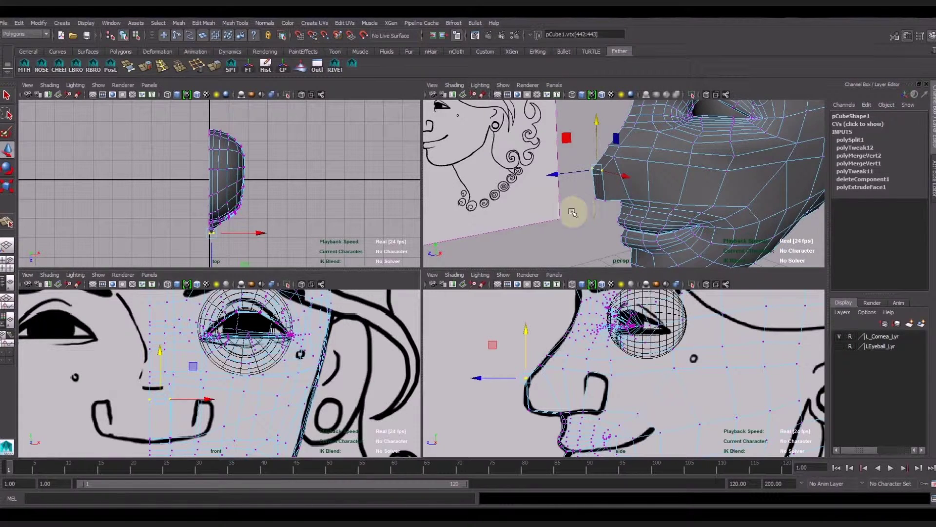
In Edge mode, pick the nose edge to remove from a close side view
{"action": "key", "text": "space"}
{"action": "left_click_drag", "start_coordinate": [537, 309], "coordinate": [504, 305], "text": "alt"}
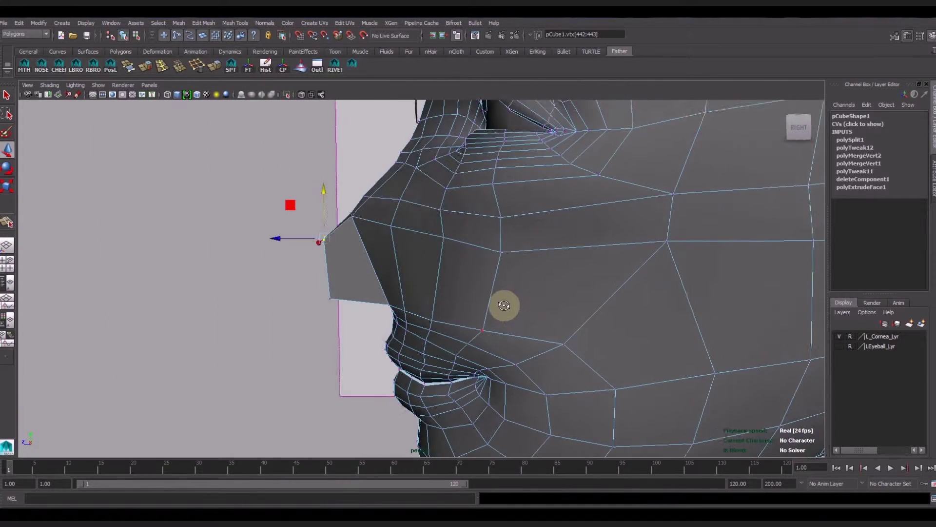
{"action": "right_click_drag", "start_coordinate": [359, 268], "coordinate": [365, 255]}
{"action": "left_click", "coordinate": [364, 256]}
{"action": "left_click_drag", "start_coordinate": [433, 272], "coordinate": [460, 268], "text": "alt"}
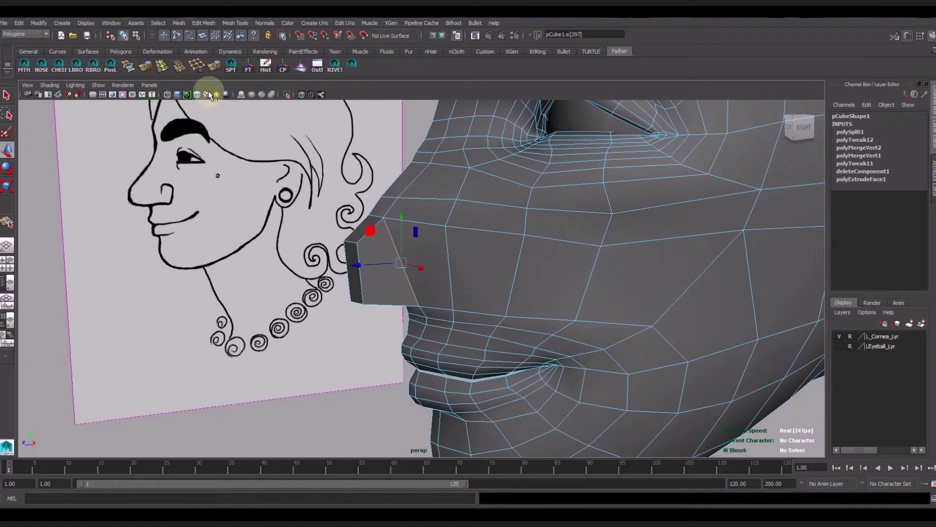
Delete the selected nose edge and orbit to the nose side against the reference drawing
{"action": "left_click", "coordinate": [197, 70]}
{"action": "mouse_move", "coordinate": [502, 258]}
{"action": "left_mouse_down", "text": "alt"}
{"action": "mouse_move", "coordinate": [529, 235]}
{"action": "mouse_move", "coordinate": [613, 248]}
{"action": "mouse_move", "coordinate": [587, 215]}
{"action": "left_mouse_up", "text": "alt"}
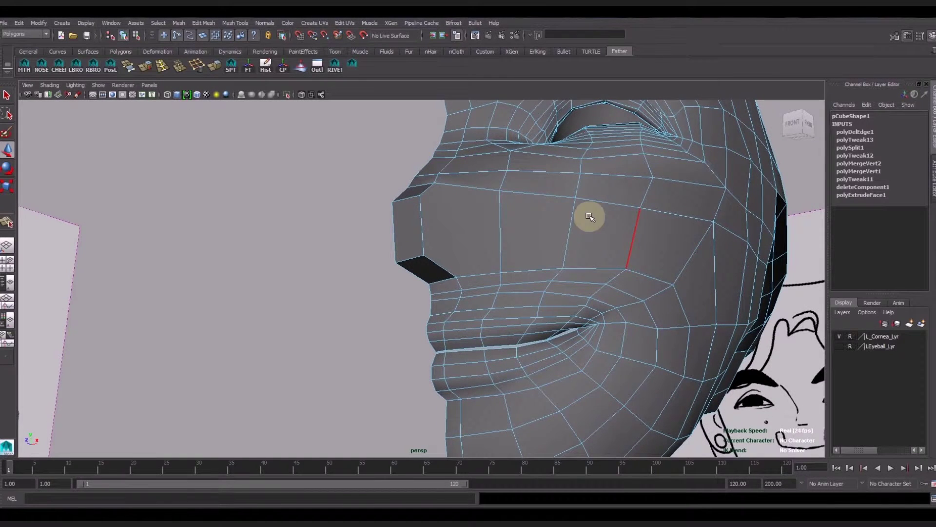
{"action": "right_click_drag", "start_coordinate": [587, 215], "coordinate": [638, 272], "text": "alt"}
{"action": "mouse_move", "coordinate": [638, 272]}
{"action": "middle_mouse_down", "text": "alt"}
{"action": "mouse_move", "coordinate": [623, 243]}
{"action": "mouse_move", "coordinate": [596, 278]}
{"action": "mouse_move", "coordinate": [609, 271]}
{"action": "middle_mouse_up", "text": "alt"}
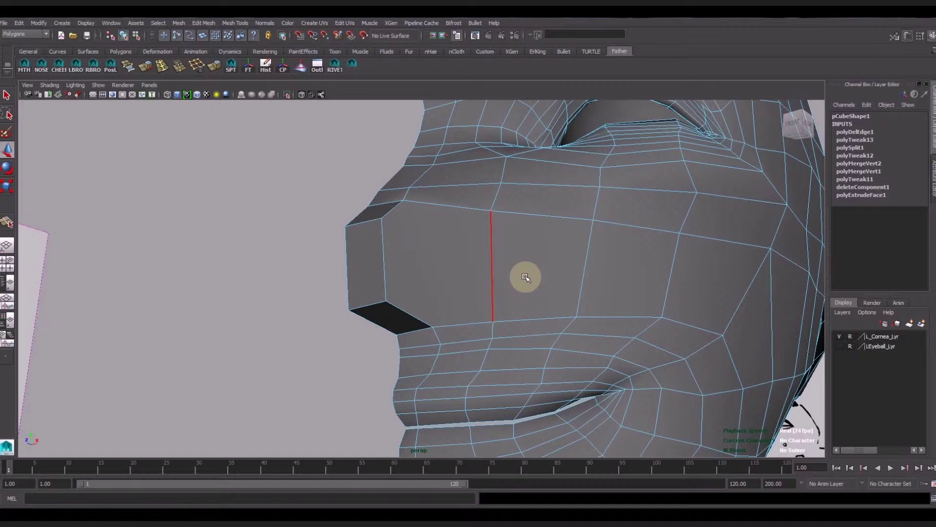
{"action": "left_click_drag", "start_coordinate": [455, 262], "coordinate": [433, 266], "text": "alt"}
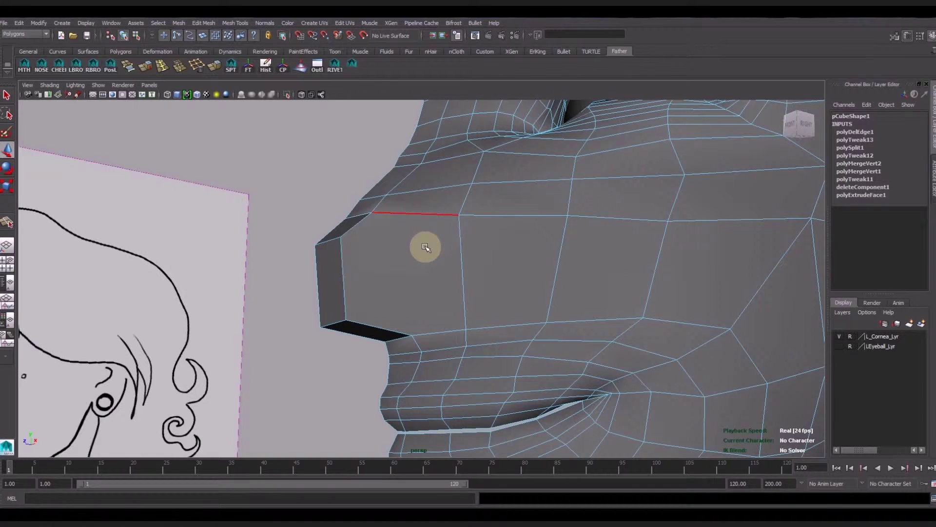
{"action": "key", "text": "F8"}
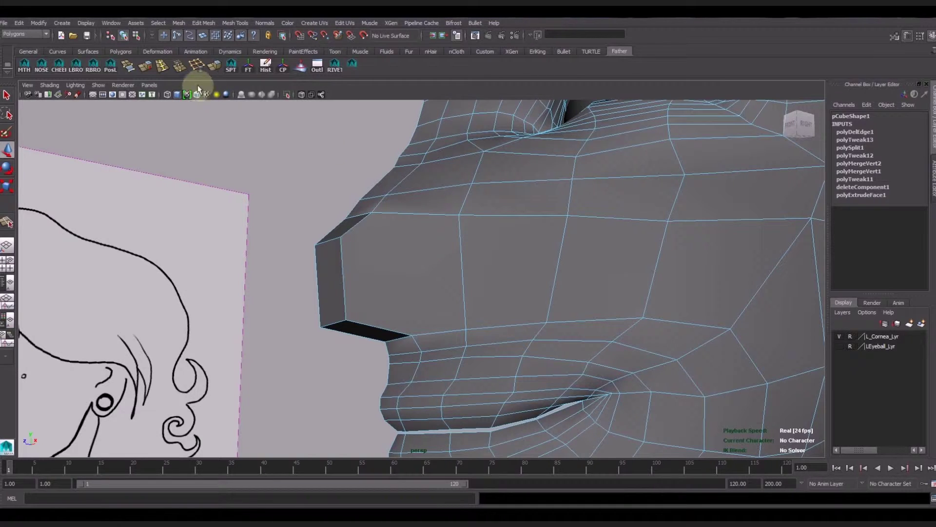
Split a new edge down from the nose corner, sliding its end lower
{"action": "left_click", "coordinate": [352, 234]}
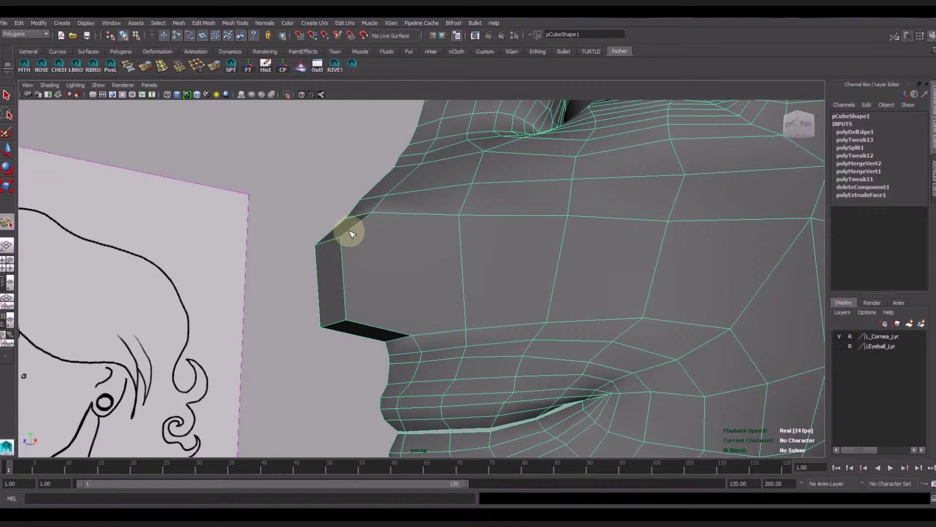
{"action": "left_click", "coordinate": [466, 327]}
{"action": "left_click_drag", "start_coordinate": [470, 329], "coordinate": [471, 340]}
{"action": "key", "text": "Return"}
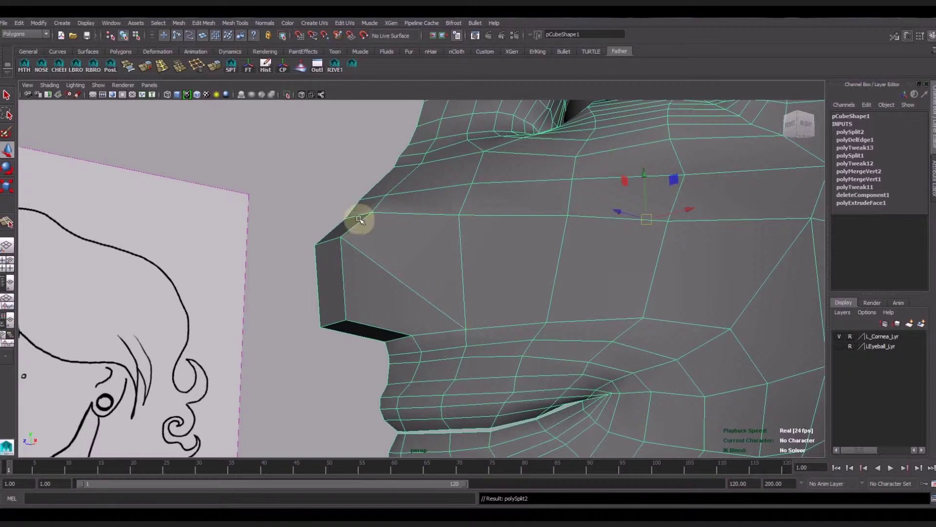
{"action": "left_click", "coordinate": [231, 64]}
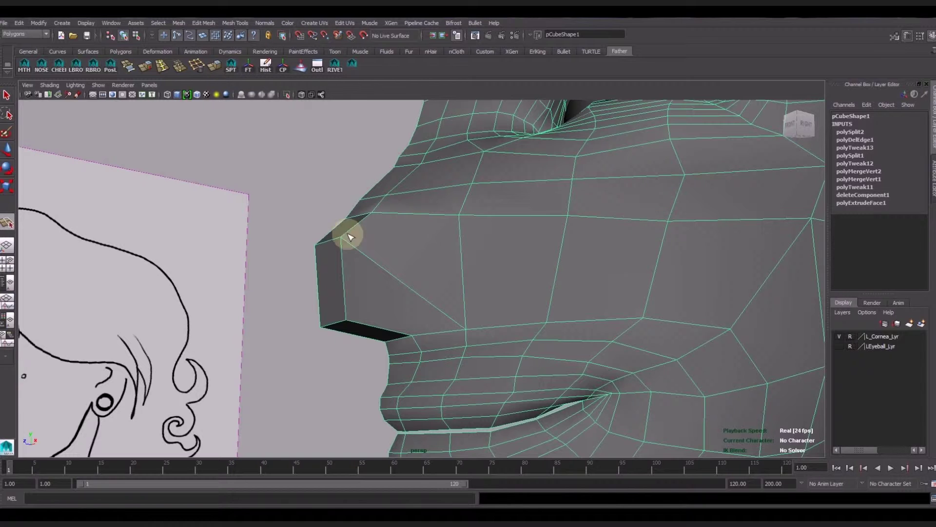
Cut another edge across the nose side and delete the stray diagonal edge
{"action": "left_click_drag", "start_coordinate": [420, 274], "coordinate": [412, 272], "text": "alt"}
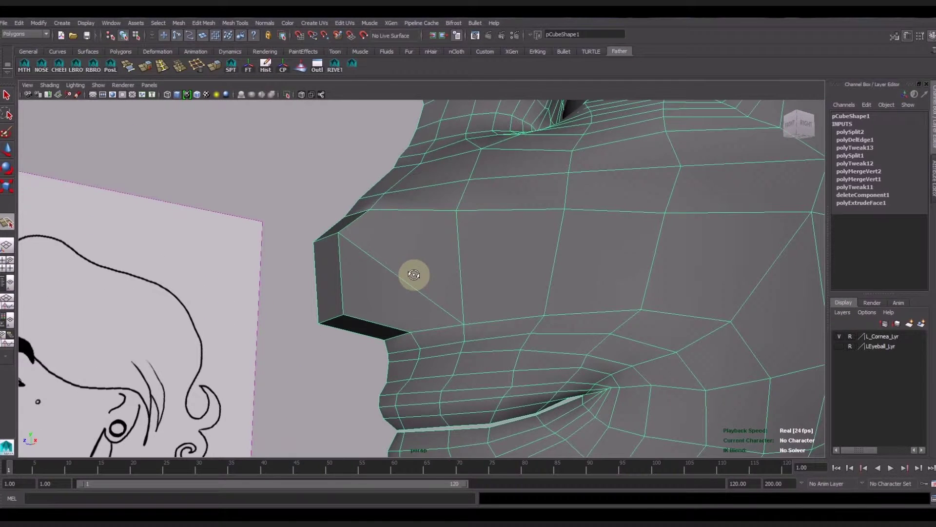
{"action": "left_click", "coordinate": [429, 210]}
{"action": "key", "text": "Return"}
{"action": "right_click", "coordinate": [393, 271]}
{"action": "left_click", "coordinate": [392, 250]}
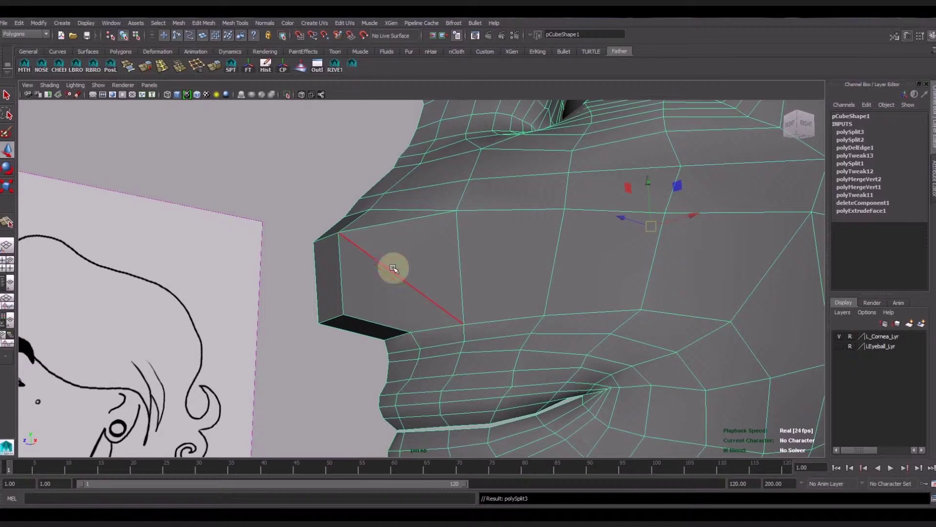
{"action": "left_click", "coordinate": [390, 266]}
{"action": "key", "text": "ctrl+Delete"}
Split two more vertical edges down the side of the nose
{"action": "left_click", "coordinate": [230, 68]}
{"action": "left_click", "coordinate": [342, 315]}
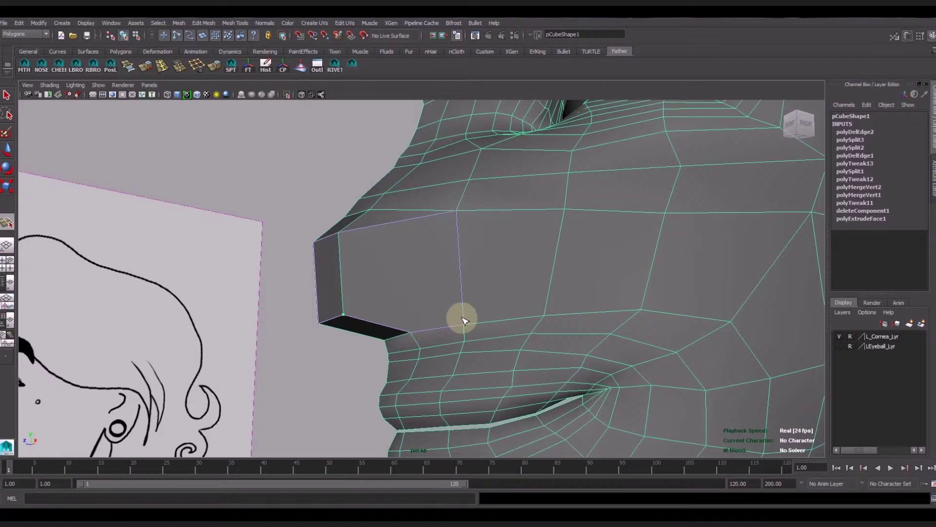
{"action": "left_click_drag", "start_coordinate": [464, 321], "coordinate": [467, 332]}
{"action": "key", "text": "Return"}
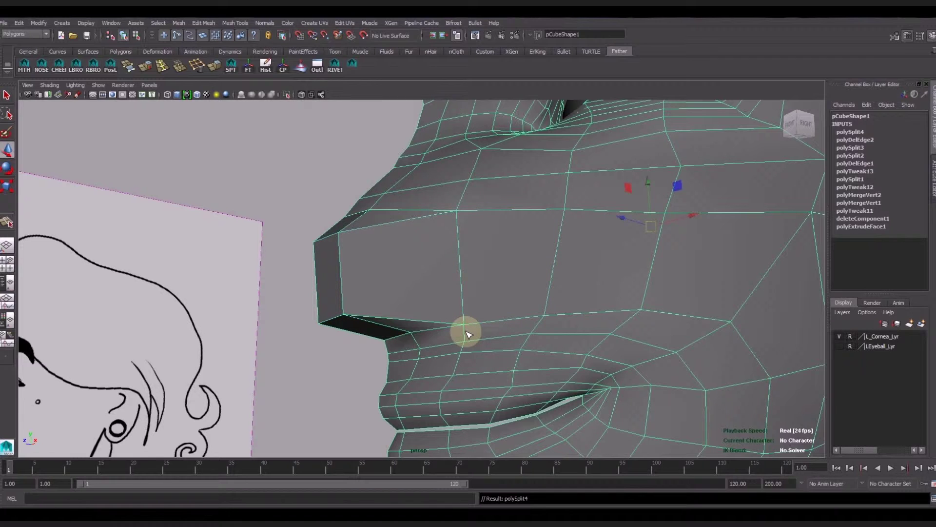
{"action": "left_click", "coordinate": [157, 74]}
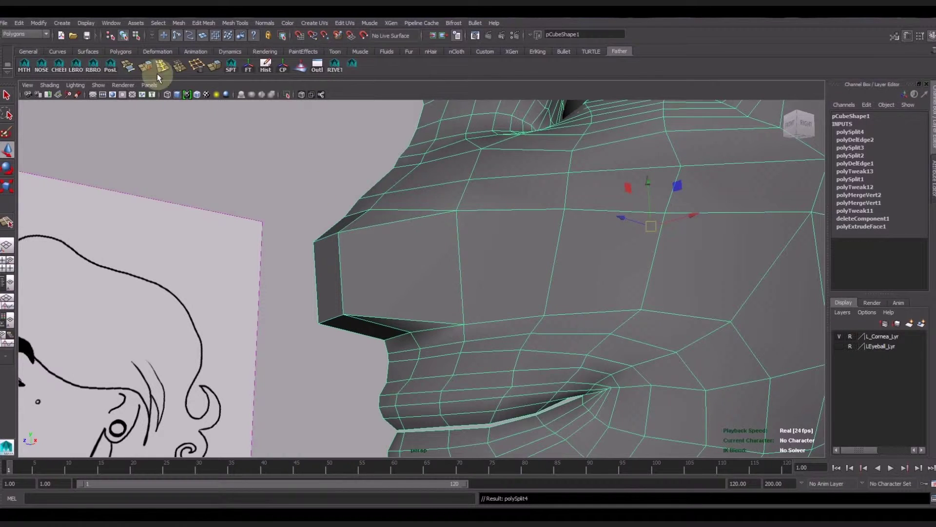
{"action": "left_click", "coordinate": [231, 67]}
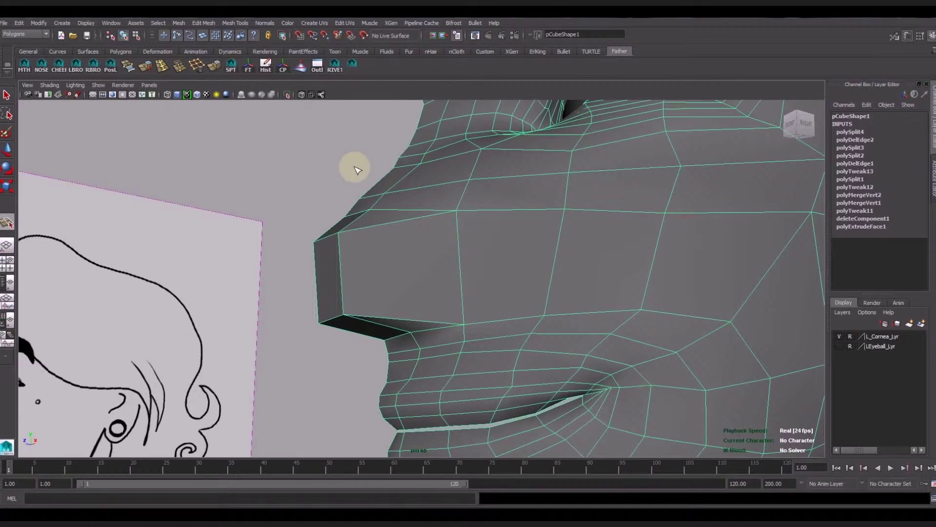
{"action": "left_click", "coordinate": [398, 222]}
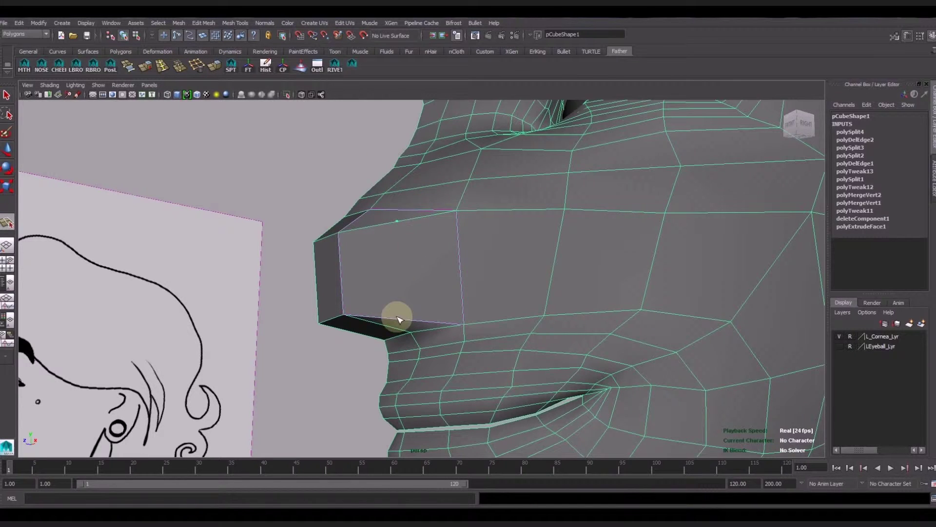
{"action": "key", "text": "Return"}
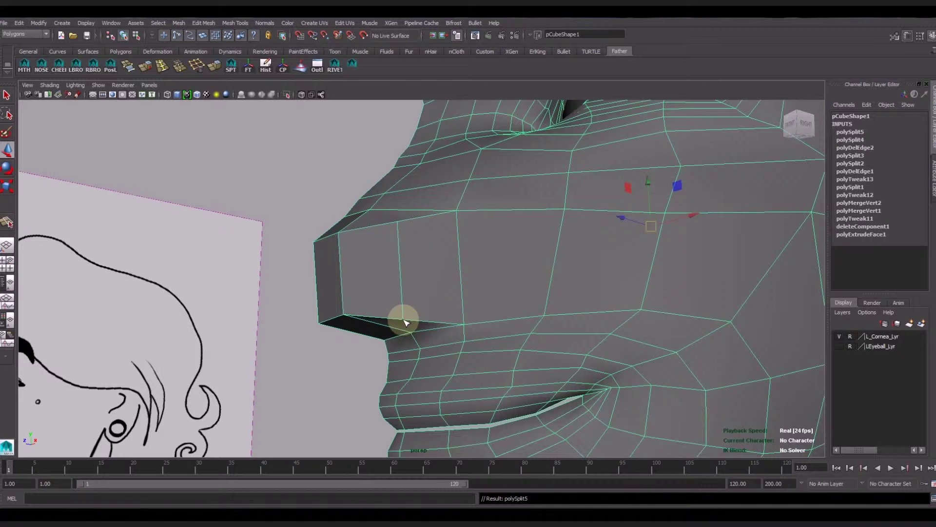
{"action": "mouse_move", "coordinate": [800, 124]}
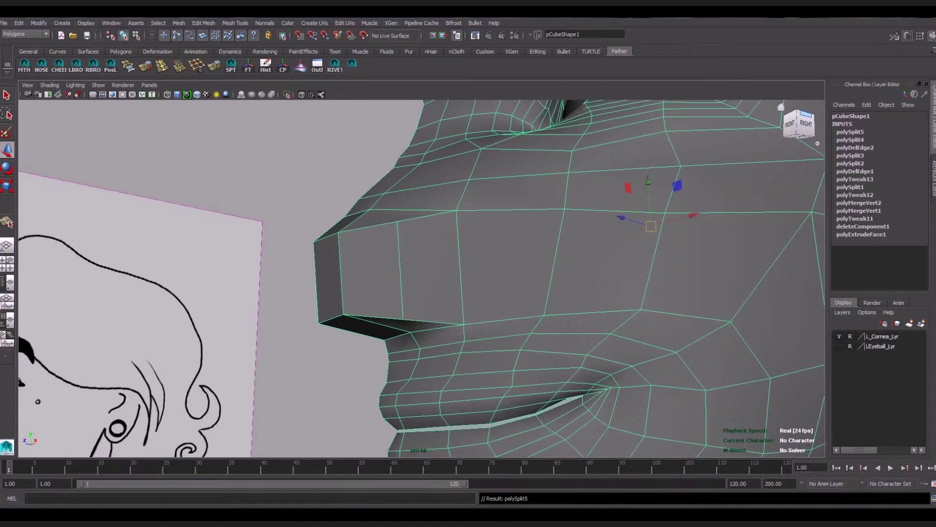
Pick nose vertices in vertex mode while tumbling around the nose
{"action": "left_click_drag", "start_coordinate": [547, 295], "coordinate": [578, 286], "text": "alt"}
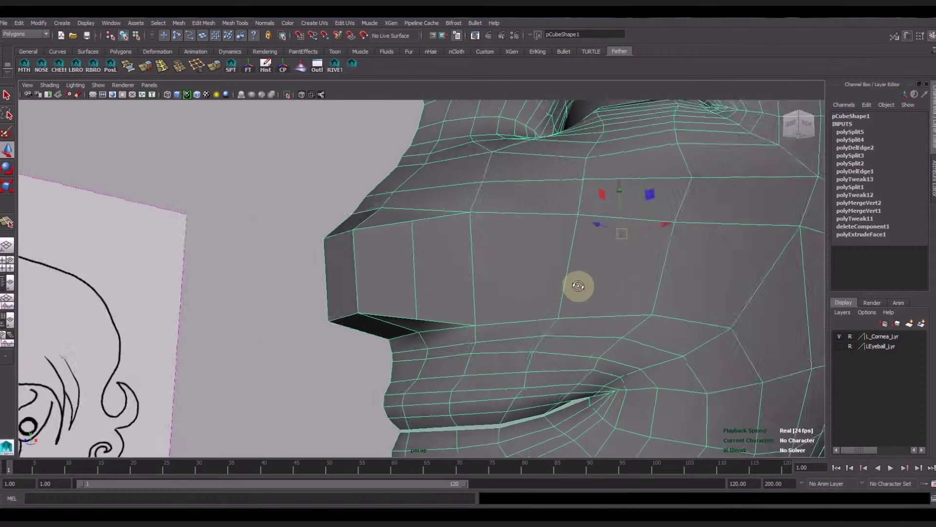
{"action": "right_click_drag", "start_coordinate": [502, 261], "coordinate": [493, 259]}
{"action": "left_click", "coordinate": [486, 252]}
{"action": "left_click", "coordinate": [503, 337], "text": "shift"}
{"action": "mouse_move", "coordinate": [601, 351]}
{"action": "left_mouse_down", "text": "alt"}
{"action": "mouse_move", "coordinate": [544, 372]}
{"action": "mouse_move", "coordinate": [533, 335]}
{"action": "mouse_move", "coordinate": [458, 293]}
{"action": "mouse_move", "coordinate": [456, 303]}
{"action": "mouse_move", "coordinate": [501, 301]}
{"action": "mouse_move", "coordinate": [488, 295]}
{"action": "left_mouse_up", "text": "alt"}
{"action": "left_click", "coordinate": [405, 266]}
{"action": "left_click", "coordinate": [411, 226]}
{"action": "mouse_move", "coordinate": [411, 227]}
{"action": "left_mouse_down", "text": "alt"}
{"action": "mouse_move", "coordinate": [485, 295]}
{"action": "mouse_move", "coordinate": [458, 283]}
{"action": "mouse_move", "coordinate": [500, 268]}
{"action": "mouse_move", "coordinate": [517, 287]}
{"action": "mouse_move", "coordinate": [497, 336]}
{"action": "mouse_move", "coordinate": [506, 318]}
{"action": "mouse_move", "coordinate": [565, 326]}
{"action": "mouse_move", "coordinate": [579, 345]}
{"action": "mouse_move", "coordinate": [550, 361]}
{"action": "mouse_move", "coordinate": [564, 341]}
{"action": "left_mouse_up", "text": "alt"}
{"action": "mouse_move", "coordinate": [445, 267]}
{"action": "left_mouse_down", "text": "alt"}
{"action": "mouse_move", "coordinate": [508, 299]}
{"action": "mouse_move", "coordinate": [313, 173]}
{"action": "left_mouse_up", "text": "alt"}
{"action": "key", "text": "F8"}
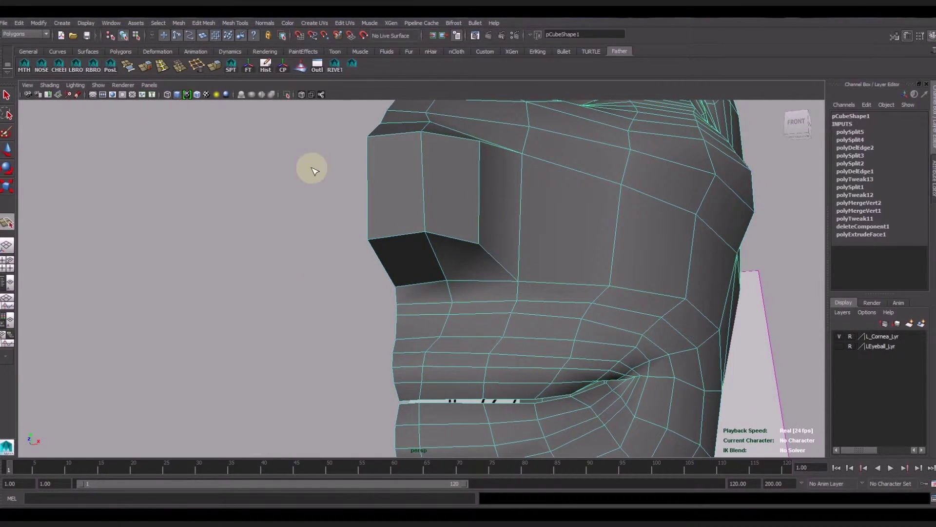
Split an edge from under the nose across its top, then select the doubled vertex pair
{"action": "left_click", "coordinate": [449, 286]}
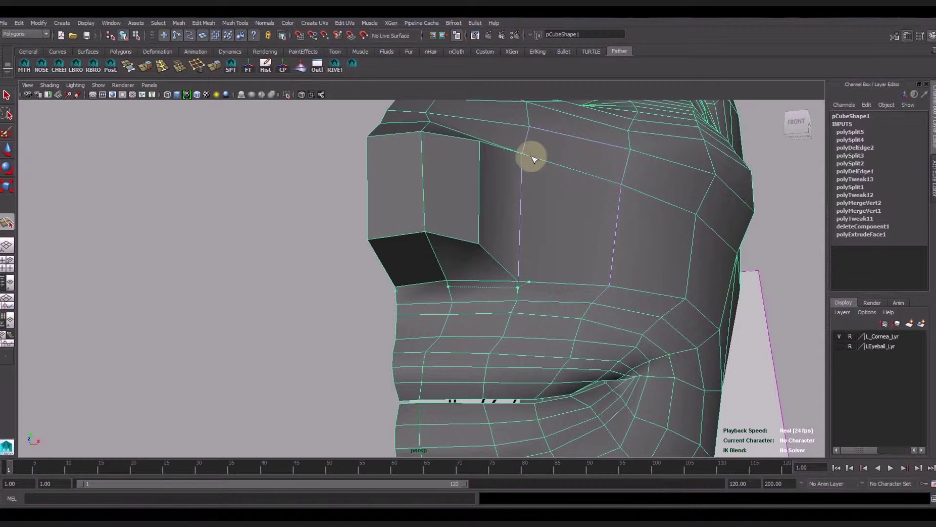
{"action": "left_click_drag", "start_coordinate": [550, 188], "coordinate": [531, 227], "text": "alt"}
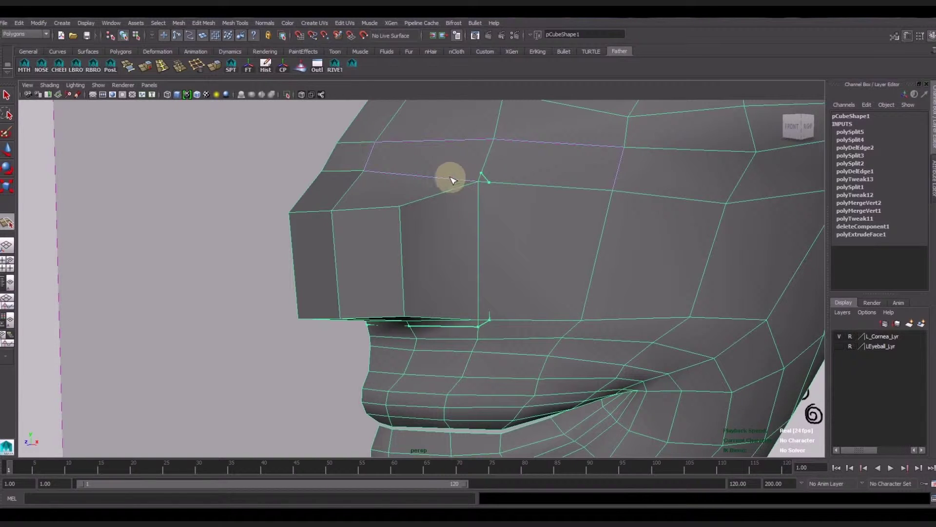
{"action": "left_click", "coordinate": [342, 169]}
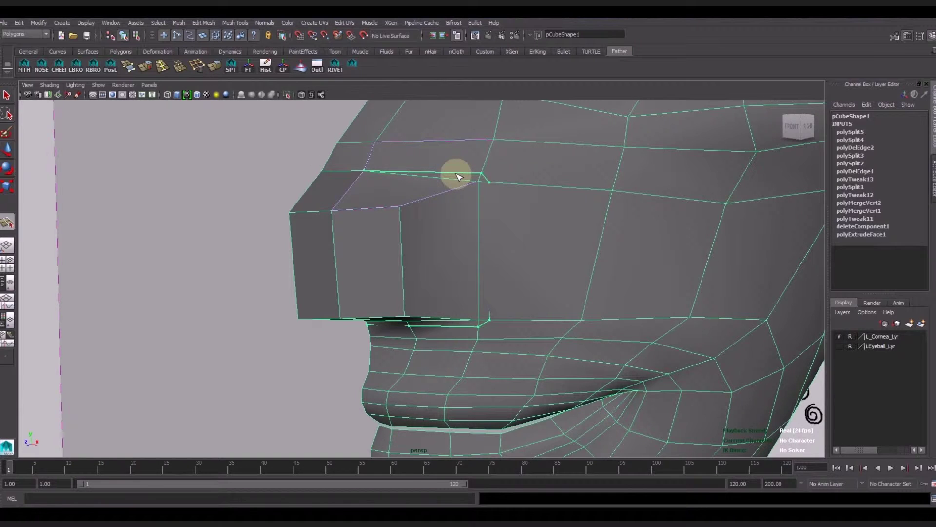
{"action": "key", "text": "Return"}
{"action": "mouse_move", "coordinate": [488, 188]}
{"action": "left_mouse_down", "text": "alt"}
{"action": "mouse_move", "coordinate": [461, 218]}
{"action": "mouse_move", "coordinate": [458, 205]}
{"action": "mouse_move", "coordinate": [517, 284]}
{"action": "mouse_move", "coordinate": [509, 275]}
{"action": "mouse_move", "coordinate": [491, 296]}
{"action": "left_mouse_up", "text": "alt"}
{"action": "right_click", "coordinate": [509, 275]}
{"action": "left_click", "coordinate": [468, 274]}
Merge the doubled vertex pairs under the nose and at the upper corner
{"action": "left_click", "coordinate": [184, 71]}
{"action": "left_click_drag", "start_coordinate": [524, 165], "coordinate": [512, 247], "text": "alt"}
{"action": "left_click_drag", "start_coordinate": [466, 179], "coordinate": [484, 196]}
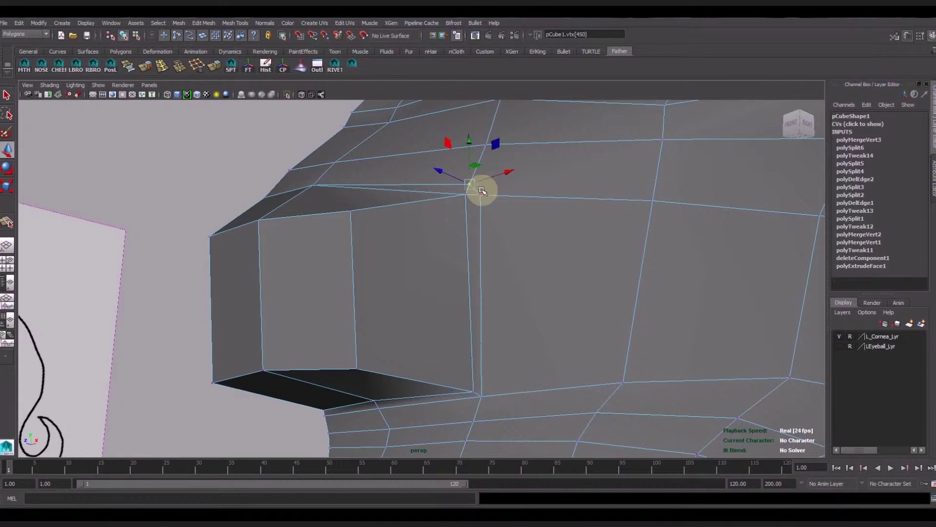
{"action": "left_click", "coordinate": [182, 69]}
Move the new edge's top vertex up and outward onto the nose-head junction
{"action": "left_click_drag", "start_coordinate": [476, 242], "coordinate": [385, 257], "text": "alt"}
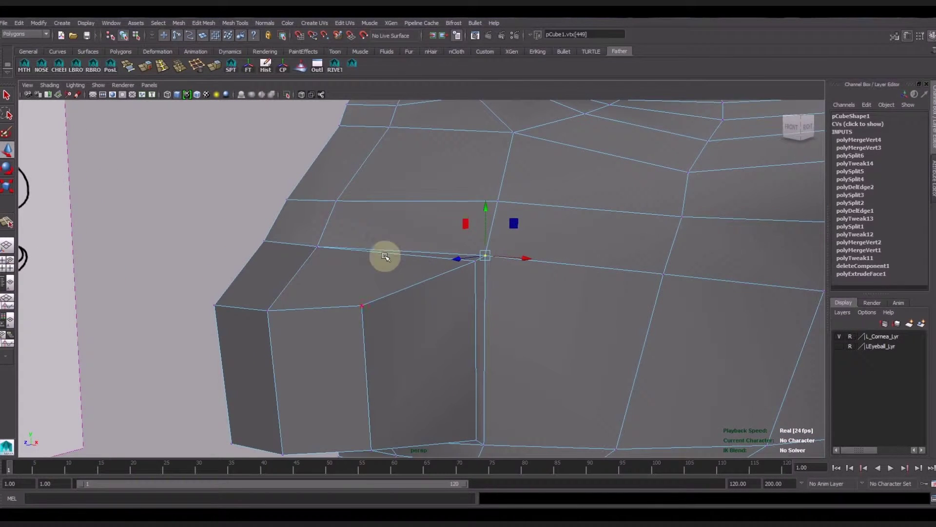
{"action": "left_click_drag", "start_coordinate": [468, 299], "coordinate": [511, 296], "text": "alt"}
{"action": "left_click", "coordinate": [484, 365]}
{"action": "left_click", "coordinate": [480, 172]}
{"action": "left_click_drag", "start_coordinate": [480, 170], "coordinate": [488, 167]}
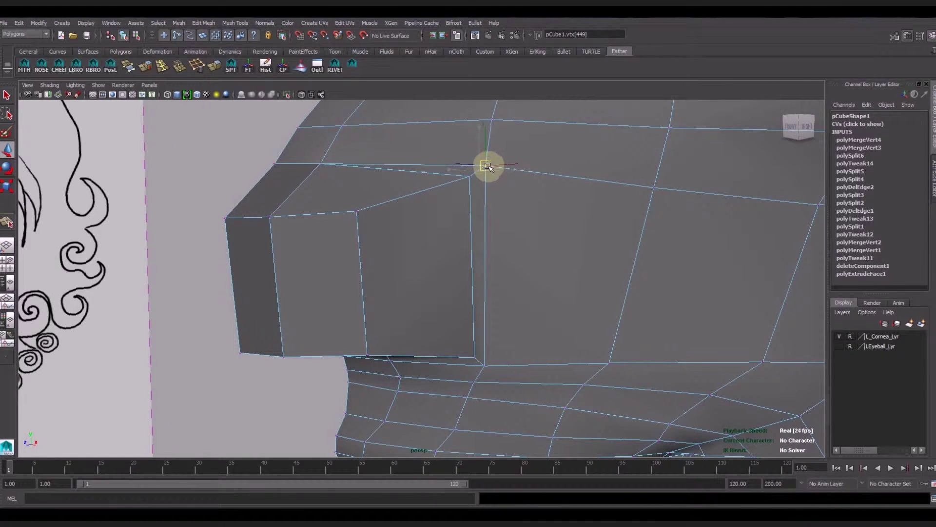
{"action": "mouse_move", "coordinate": [445, 299]}
{"action": "left_mouse_down", "text": "alt"}
{"action": "mouse_move", "coordinate": [451, 278]}
{"action": "mouse_move", "coordinate": [401, 285]}
{"action": "mouse_move", "coordinate": [508, 266]}
{"action": "mouse_move", "coordinate": [566, 292]}
{"action": "mouse_move", "coordinate": [506, 307]}
{"action": "mouse_move", "coordinate": [434, 303]}
{"action": "mouse_move", "coordinate": [442, 293]}
{"action": "left_mouse_up", "text": "alt"}
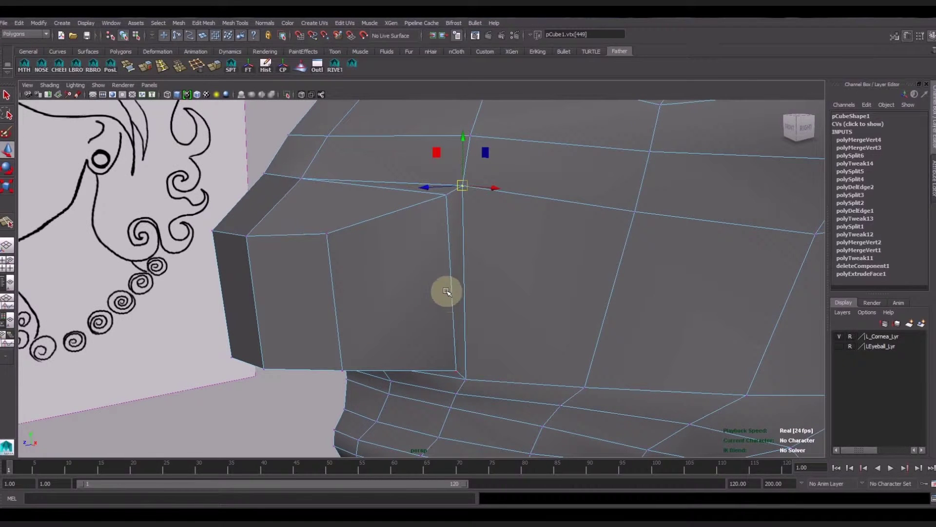
Make a cut on the nose top, then delete the two unwanted nose-top edges
{"action": "left_click", "coordinate": [232, 69]}
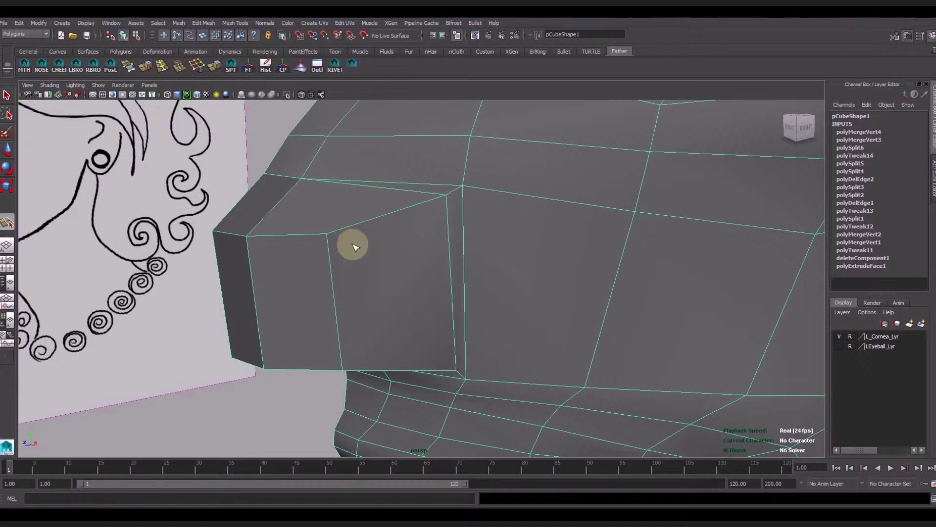
{"action": "left_click", "coordinate": [326, 234]}
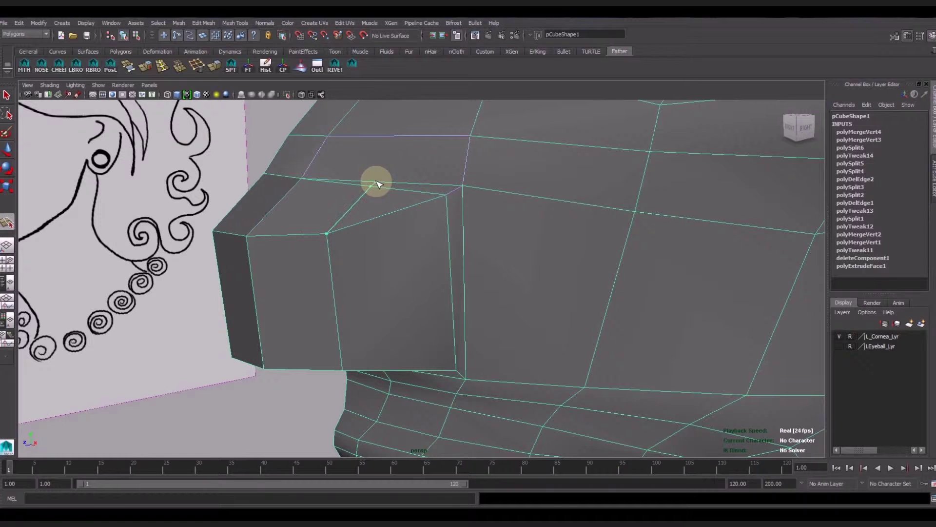
{"action": "key", "text": "Return"}
{"action": "right_click_drag", "start_coordinate": [403, 185], "coordinate": [403, 170]}
{"action": "left_click", "coordinate": [408, 193]}
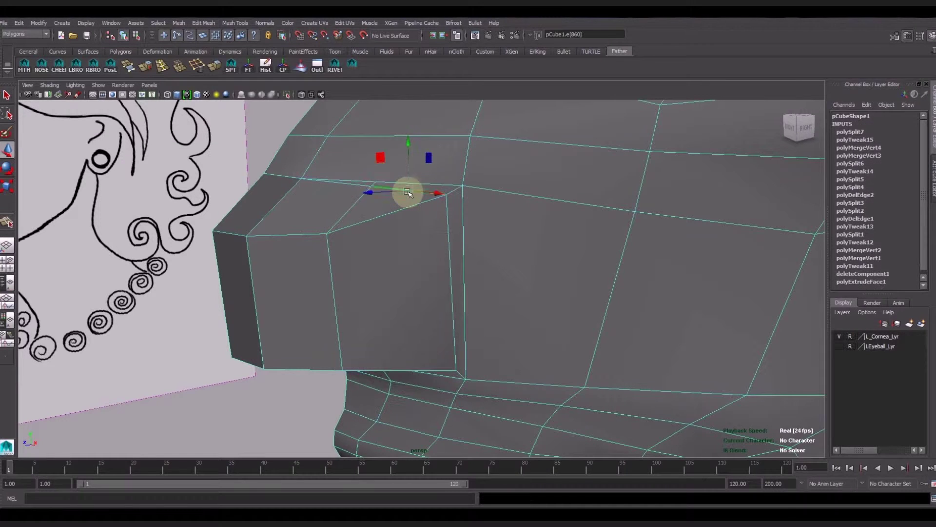
{"action": "left_click", "coordinate": [197, 65]}
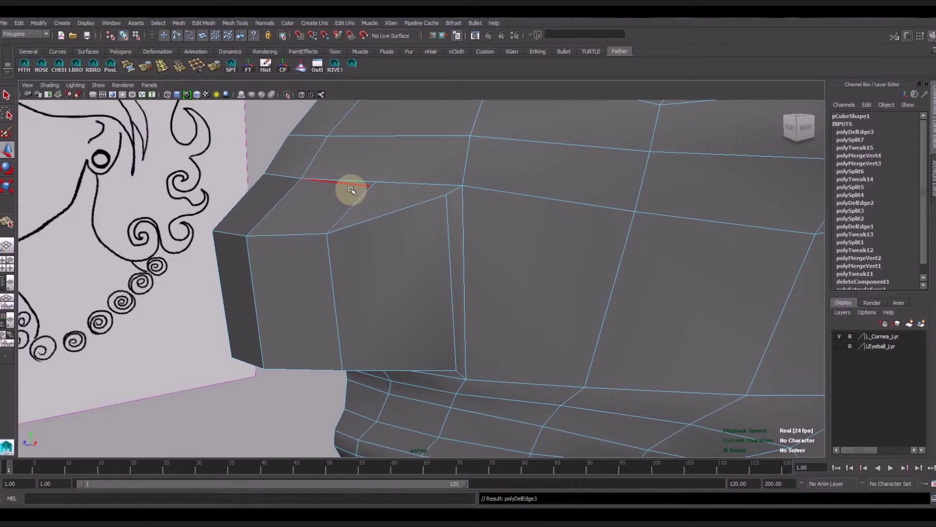
{"action": "left_click", "coordinate": [349, 185]}
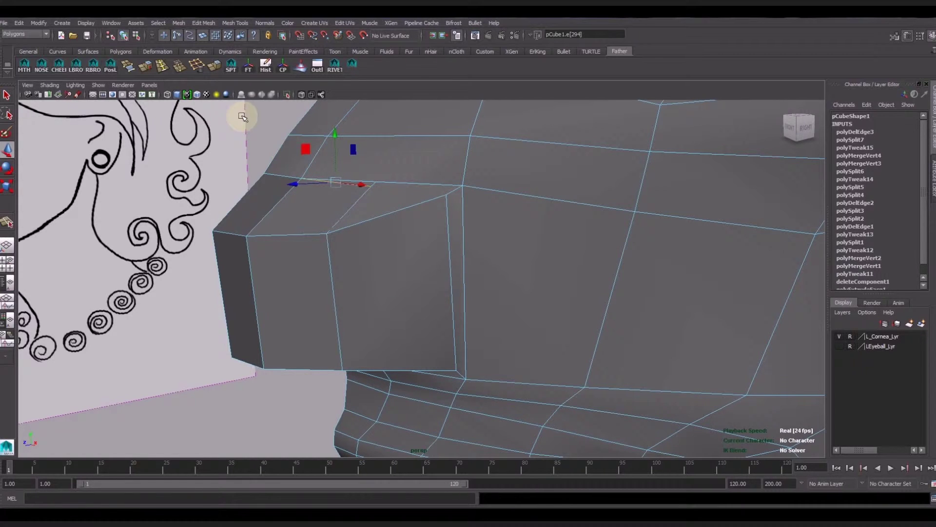
{"action": "left_click", "coordinate": [199, 67]}
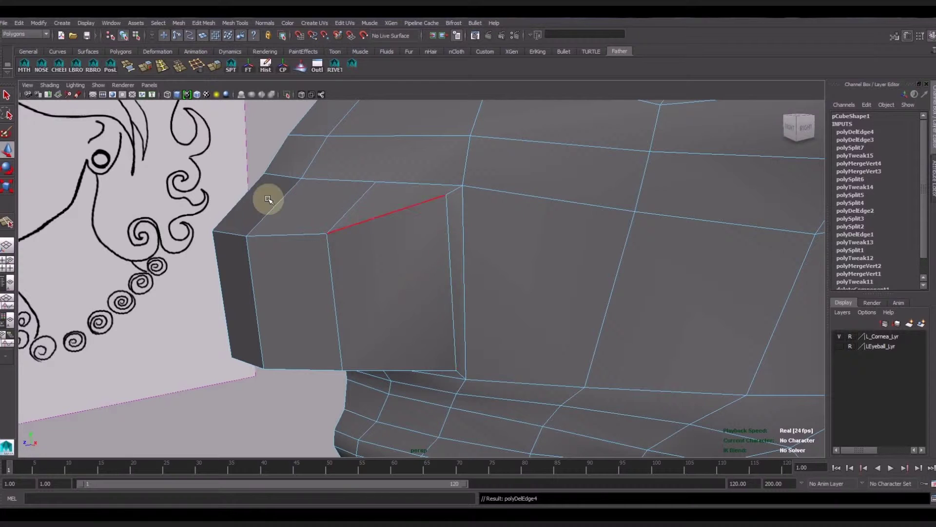
Cut a vertical edge from the nose face's top edge down to its bottom edge
{"action": "left_click", "coordinate": [215, 65]}
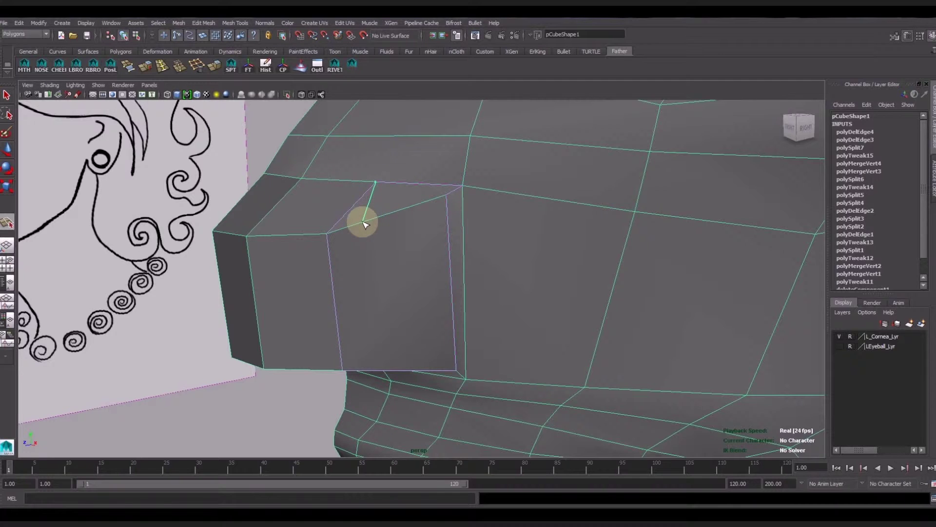
{"action": "left_click", "coordinate": [363, 222]}
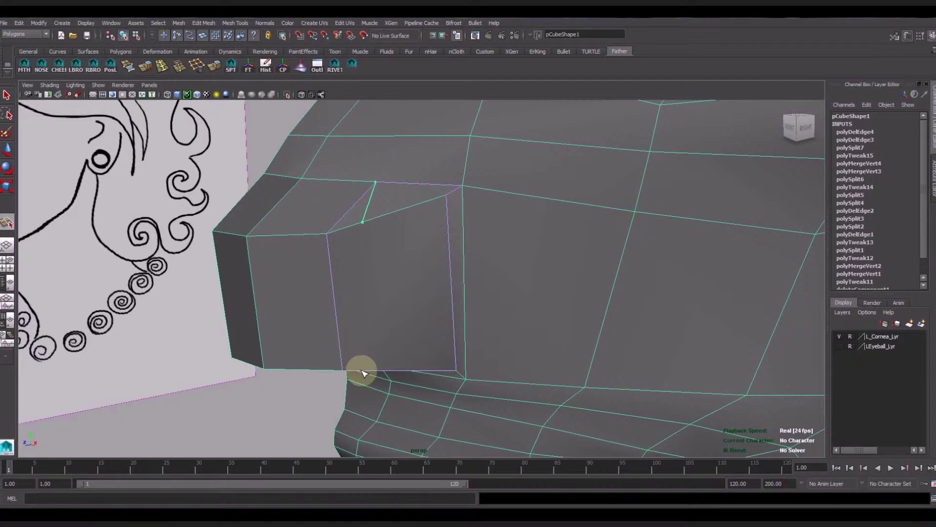
{"action": "left_click", "coordinate": [365, 369]}
{"action": "key", "text": "Return"}
{"action": "left_click_drag", "start_coordinate": [430, 304], "coordinate": [435, 295], "text": "alt"}
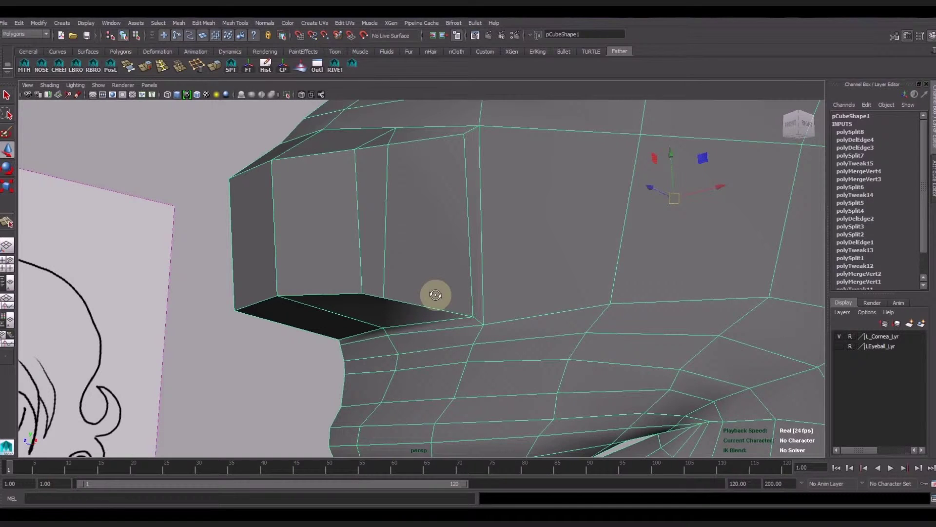
Delete the nose's top edge and pull a nose-top vertex to the right
{"action": "right_click_drag", "start_coordinate": [375, 146], "coordinate": [351, 147]}
{"action": "left_click", "coordinate": [377, 146]}
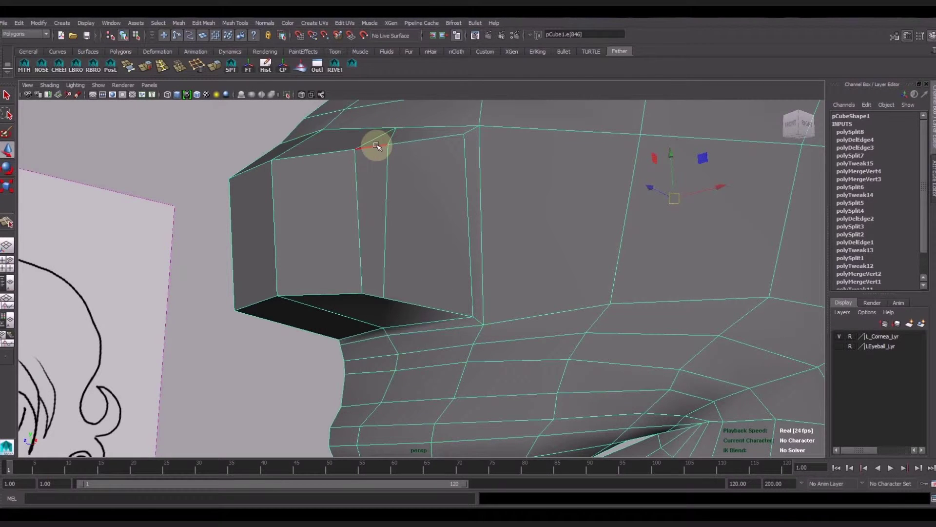
{"action": "left_click", "coordinate": [196, 67]}
{"action": "left_click_drag", "start_coordinate": [381, 195], "coordinate": [391, 218], "text": "alt"}
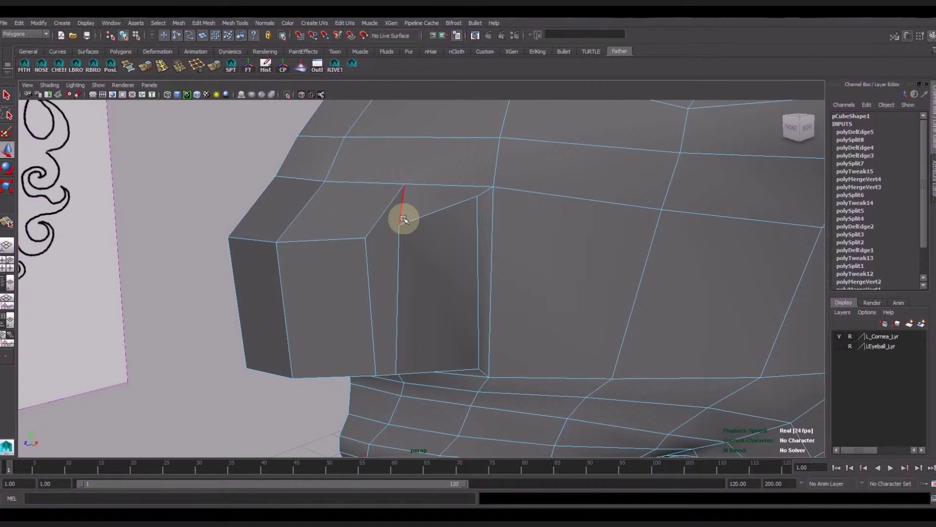
{"action": "right_click_drag", "start_coordinate": [404, 219], "coordinate": [385, 216]}
{"action": "left_click", "coordinate": [399, 229]}
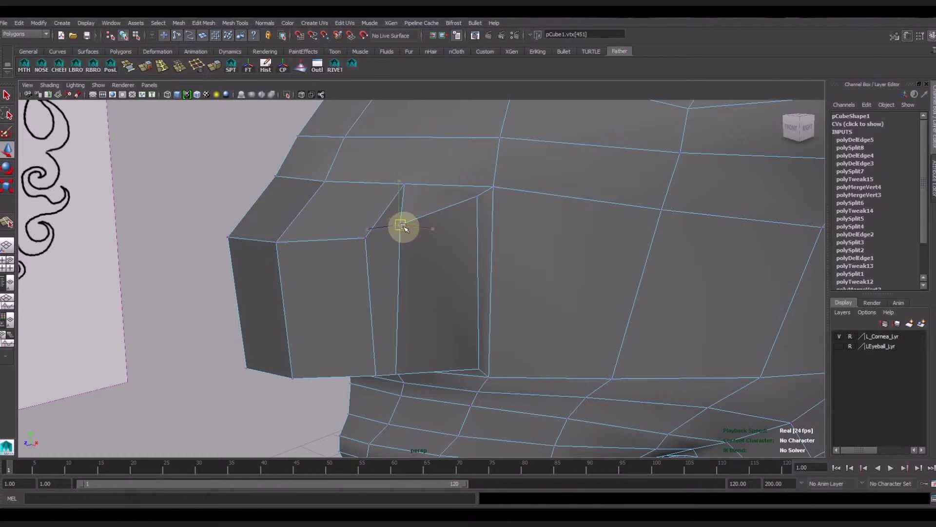
{"action": "left_click_drag", "start_coordinate": [404, 228], "coordinate": [417, 228]}
{"action": "left_click_drag", "start_coordinate": [418, 265], "coordinate": [416, 251], "text": "alt"}
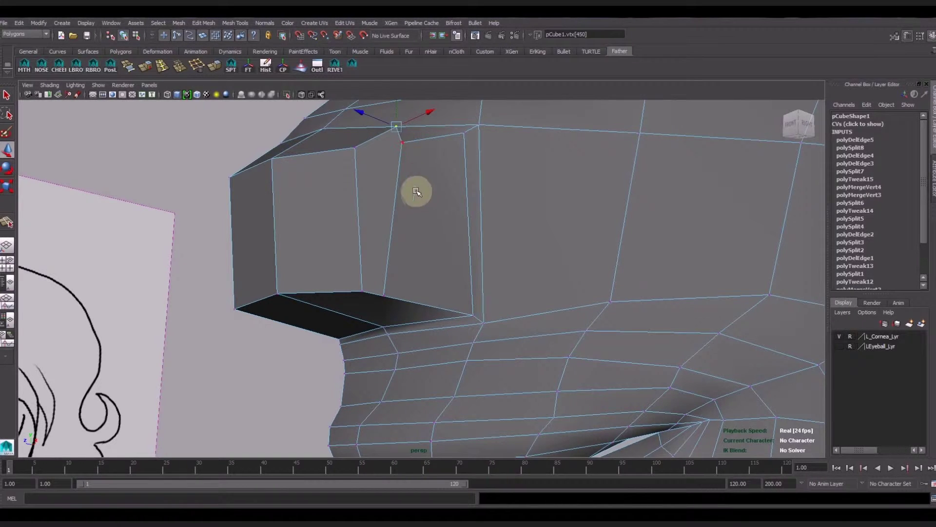
Pinch nose-top vertices together, merge the overlaps and raise them to shape the bridge
{"action": "key", "text": "ctrl+z"}
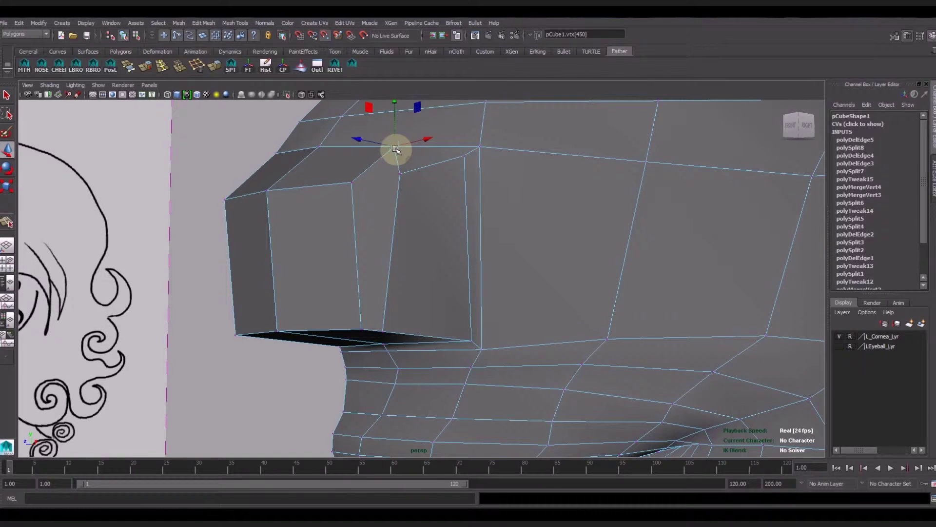
{"action": "left_click_drag", "start_coordinate": [395, 149], "coordinate": [355, 177]}
{"action": "mouse_move", "coordinate": [408, 215]}
{"action": "left_mouse_down", "text": "alt"}
{"action": "mouse_move", "coordinate": [418, 247]}
{"action": "mouse_move", "coordinate": [362, 193]}
{"action": "left_mouse_up", "text": "alt"}
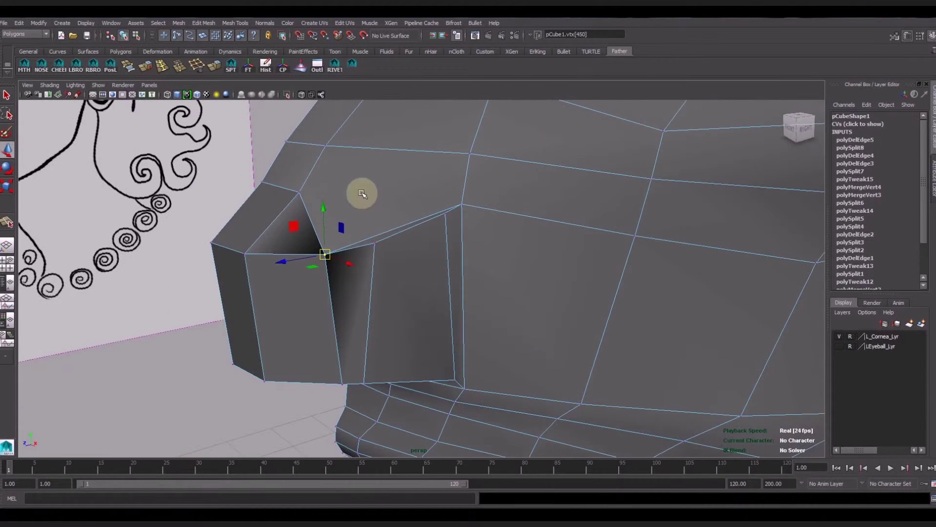
{"action": "left_click", "coordinate": [178, 64]}
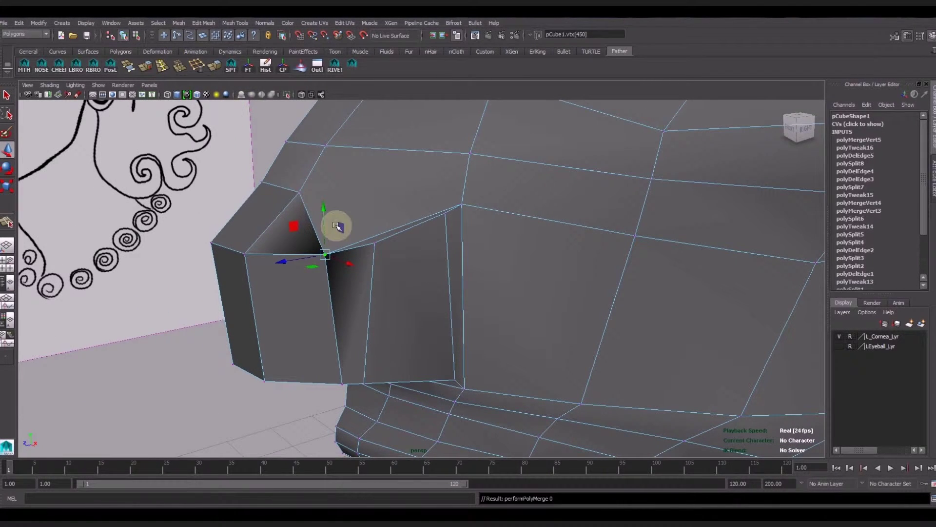
{"action": "left_click_drag", "start_coordinate": [326, 253], "coordinate": [339, 216]}
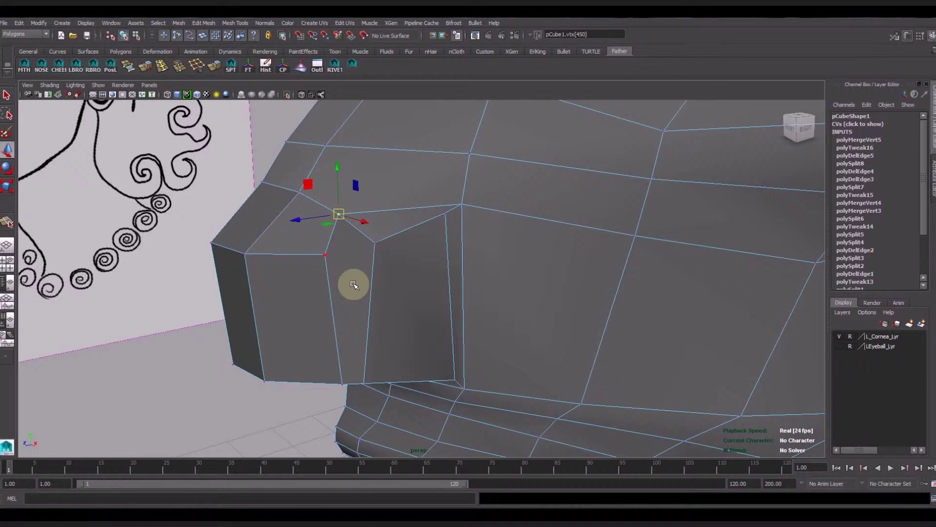
{"action": "left_click_drag", "start_coordinate": [419, 290], "coordinate": [426, 289], "text": "alt"}
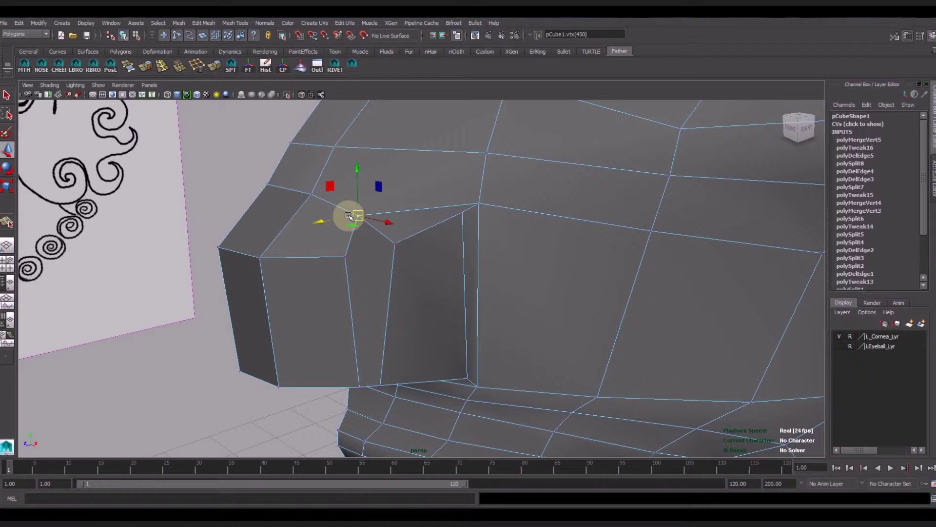
{"action": "left_click_drag", "start_coordinate": [354, 218], "coordinate": [329, 282]}
{"action": "left_click", "coordinate": [183, 67]}
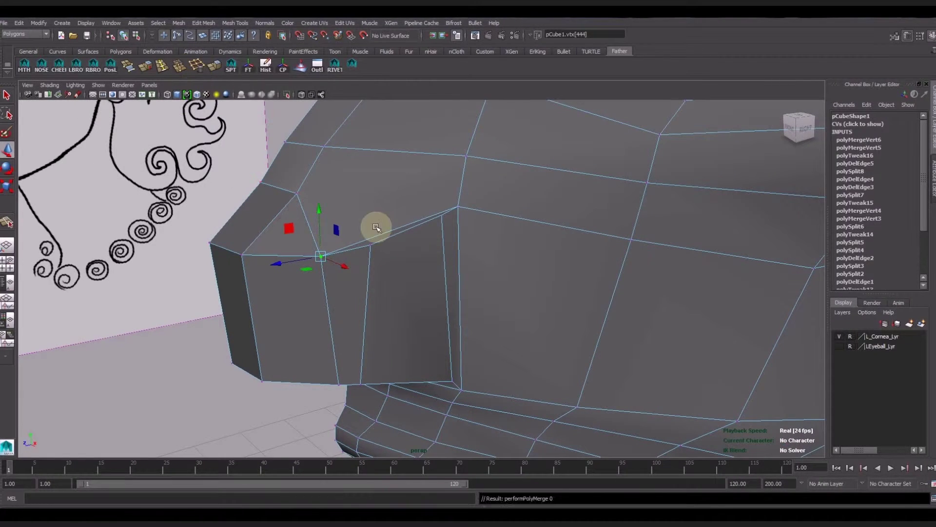
{"action": "mouse_move", "coordinate": [318, 259]}
{"action": "left_mouse_down"}
{"action": "mouse_move", "coordinate": [340, 220]}
{"action": "mouse_move", "coordinate": [352, 225]}
{"action": "left_mouse_up"}
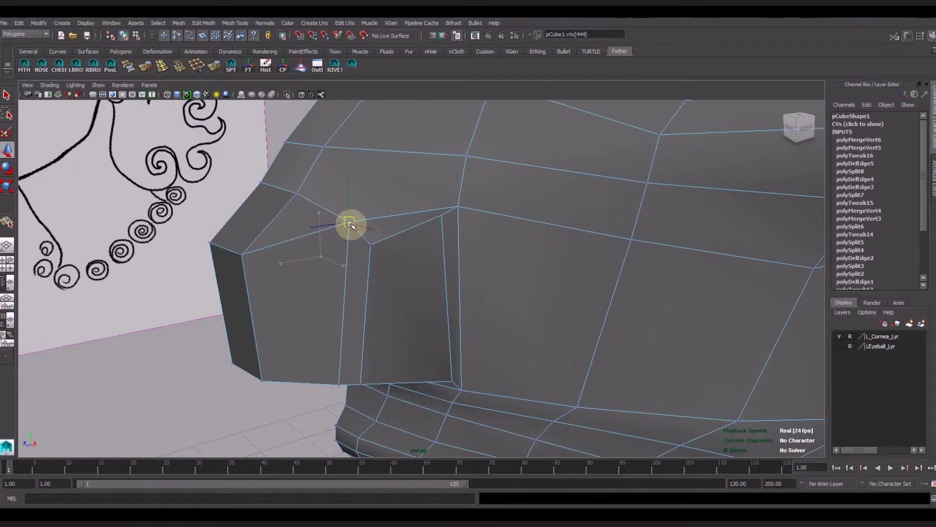
Lower another nose-top vertex and select a vertex near the nose tip
{"action": "left_click", "coordinate": [442, 218]}
{"action": "left_click_drag", "start_coordinate": [442, 217], "coordinate": [441, 239]}
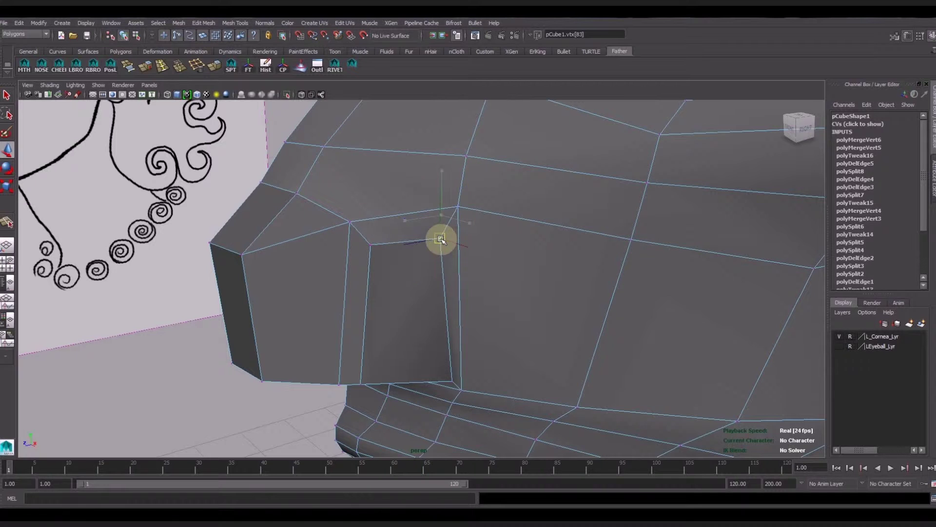
{"action": "middle_click_drag", "start_coordinate": [493, 291], "coordinate": [496, 205], "text": "alt"}
{"action": "left_click", "coordinate": [362, 280]}
{"action": "mouse_move", "coordinate": [407, 268]}
{"action": "left_mouse_down", "text": "alt"}
{"action": "mouse_move", "coordinate": [414, 215]}
{"action": "mouse_move", "coordinate": [397, 243]}
{"action": "mouse_move", "coordinate": [429, 219]}
{"action": "left_mouse_up", "text": "alt"}
{"action": "middle_click_drag", "start_coordinate": [429, 220], "coordinate": [426, 228], "text": "alt"}
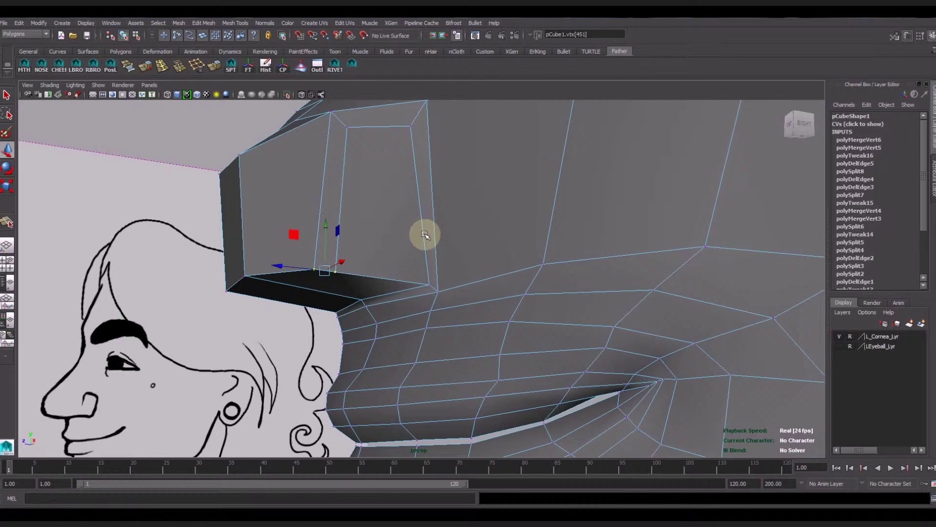
Add an edge split across the underside of the nose
{"action": "mouse_move", "coordinate": [429, 246]}
{"action": "left_mouse_down", "text": "alt"}
{"action": "mouse_move", "coordinate": [435, 223]}
{"action": "mouse_move", "coordinate": [485, 211]}
{"action": "mouse_move", "coordinate": [485, 278]}
{"action": "mouse_move", "coordinate": [455, 285]}
{"action": "mouse_move", "coordinate": [481, 253]}
{"action": "mouse_move", "coordinate": [468, 267]}
{"action": "left_mouse_up", "text": "alt"}
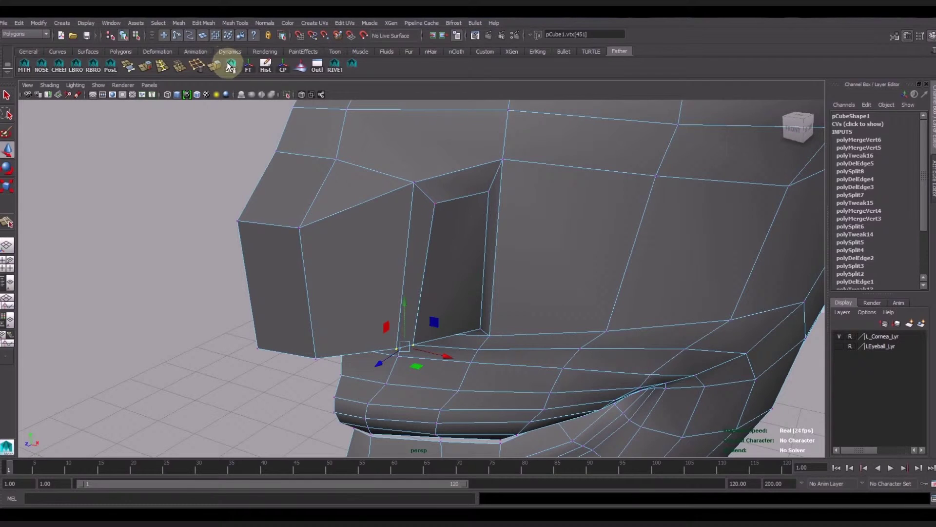
{"action": "key", "text": "F8"}
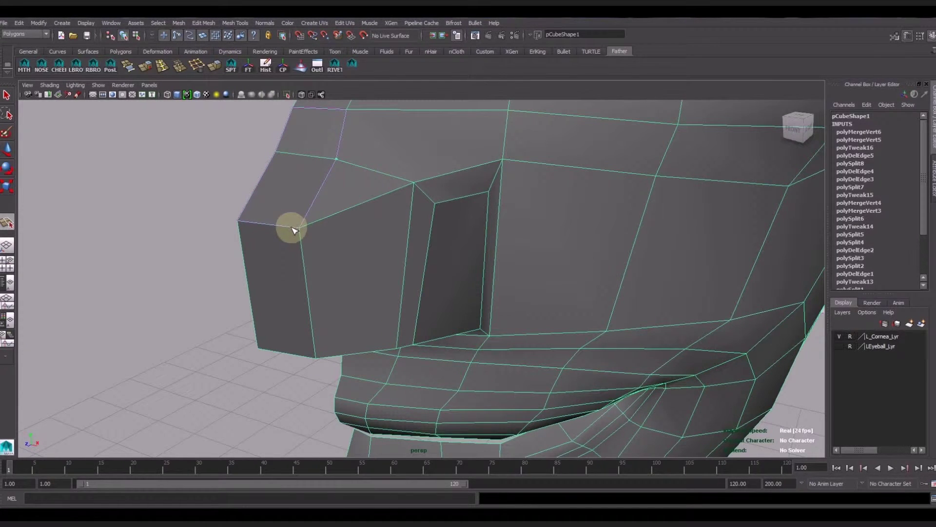
{"action": "left_click_drag", "start_coordinate": [287, 229], "coordinate": [370, 236], "text": "alt"}
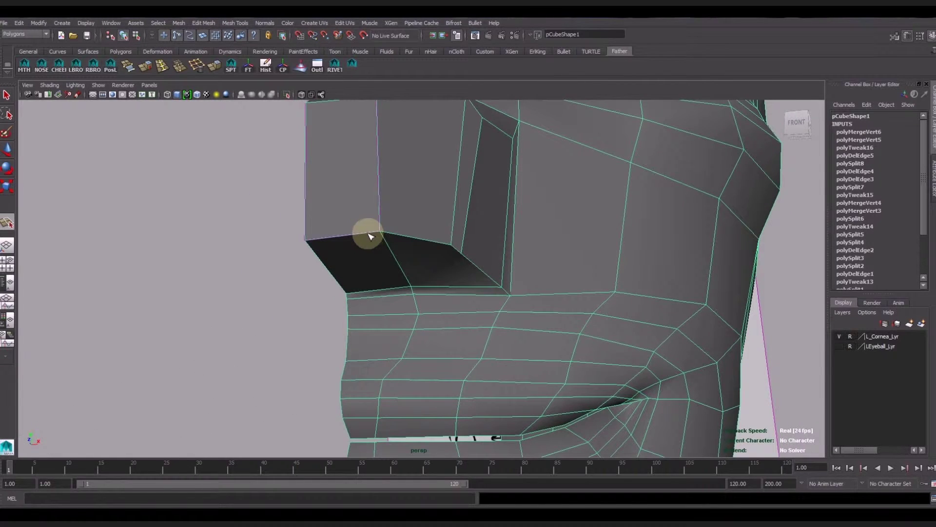
{"action": "mouse_move", "coordinate": [367, 237]}
{"action": "left_mouse_down", "text": "alt"}
{"action": "mouse_move", "coordinate": [383, 255]}
{"action": "mouse_move", "coordinate": [406, 254]}
{"action": "left_mouse_up", "text": "alt"}
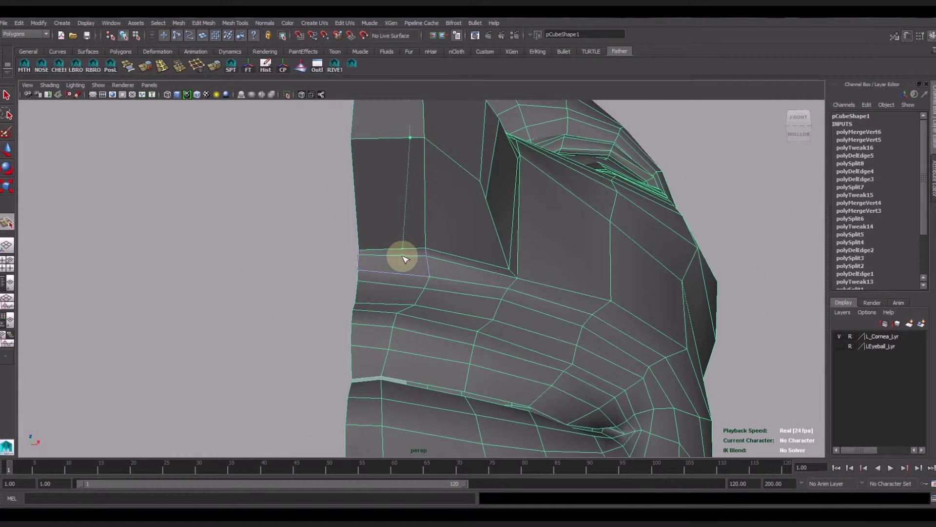
{"action": "left_click", "coordinate": [403, 274]}
{"action": "key", "text": "w"}
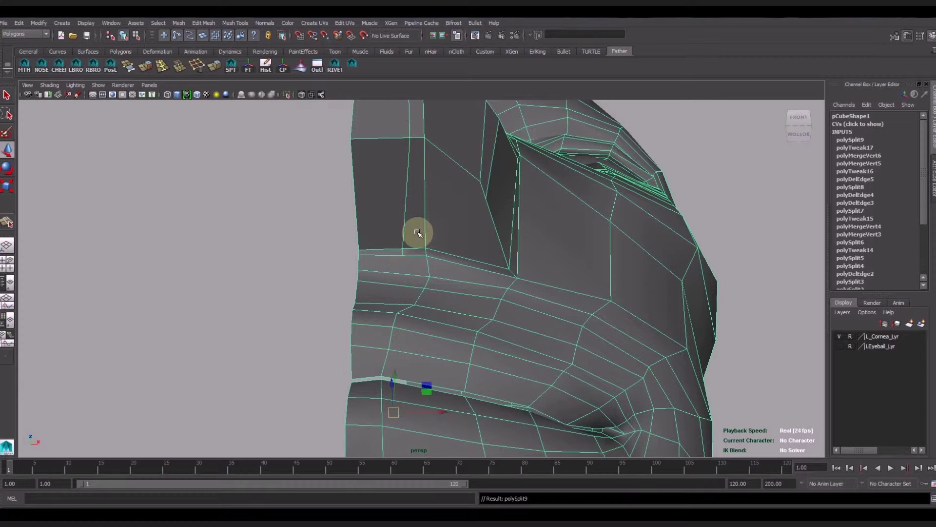
Delete an edge on the nose side and select the nostril corner vertex
{"action": "mouse_move", "coordinate": [398, 213]}
{"action": "left_mouse_down", "text": "alt"}
{"action": "mouse_move", "coordinate": [387, 261]}
{"action": "mouse_move", "coordinate": [393, 246]}
{"action": "left_mouse_up", "text": "alt"}
{"action": "right_click_drag", "start_coordinate": [393, 246], "coordinate": [392, 217]}
{"action": "left_click", "coordinate": [388, 240]}
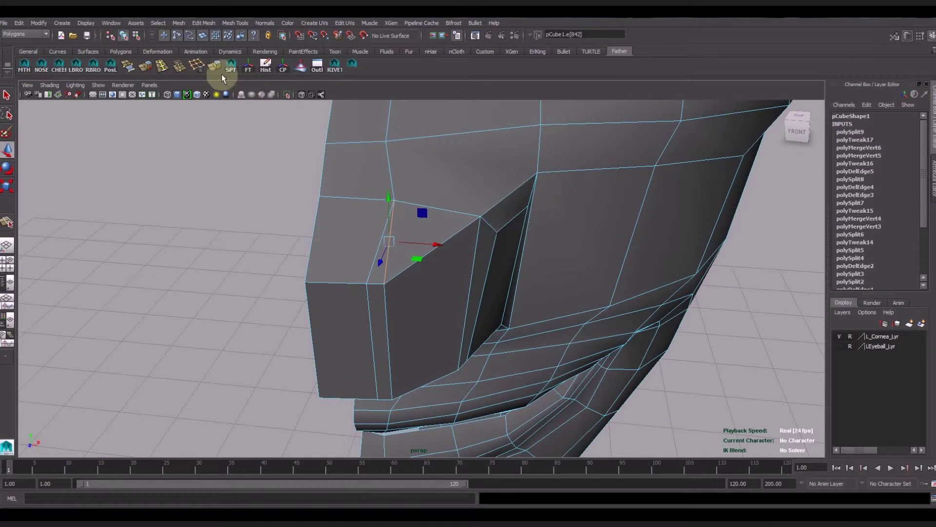
{"action": "left_click", "coordinate": [198, 71]}
{"action": "left_click_drag", "start_coordinate": [408, 324], "coordinate": [405, 307], "text": "alt"}
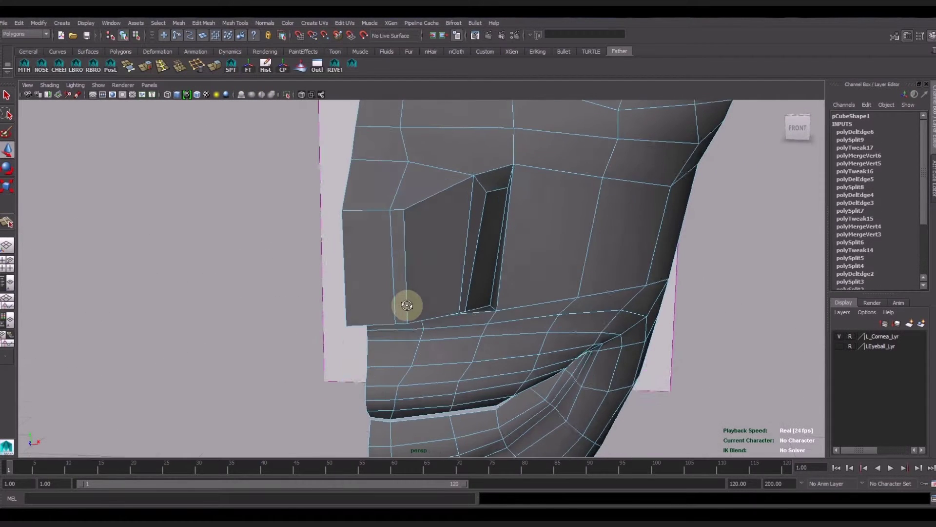
{"action": "right_click_drag", "start_coordinate": [403, 241], "coordinate": [387, 238]}
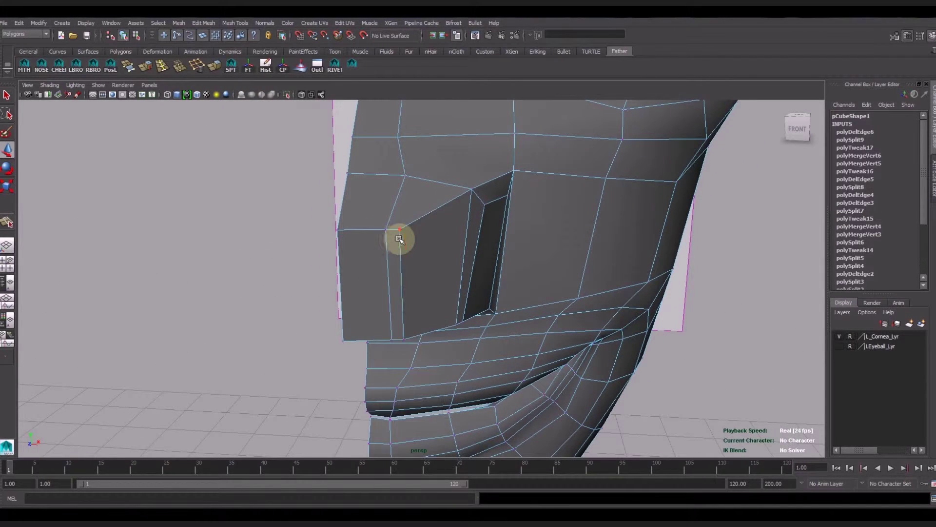
{"action": "left_click", "coordinate": [416, 238]}
Orbit around the face to check the nose against the side reference drawing
{"action": "left_click_drag", "start_coordinate": [445, 282], "coordinate": [444, 248], "text": "alt"}
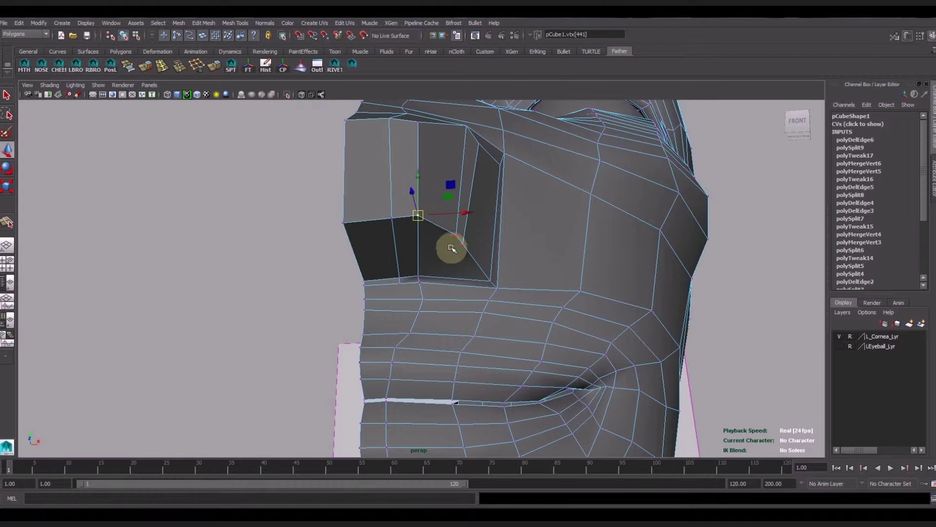
{"action": "mouse_move", "coordinate": [487, 272]}
{"action": "left_mouse_down", "text": "alt"}
{"action": "mouse_move", "coordinate": [397, 283]}
{"action": "mouse_move", "coordinate": [403, 317]}
{"action": "mouse_move", "coordinate": [412, 258]}
{"action": "mouse_move", "coordinate": [385, 241]}
{"action": "mouse_move", "coordinate": [484, 257]}
{"action": "left_mouse_up", "text": "alt"}
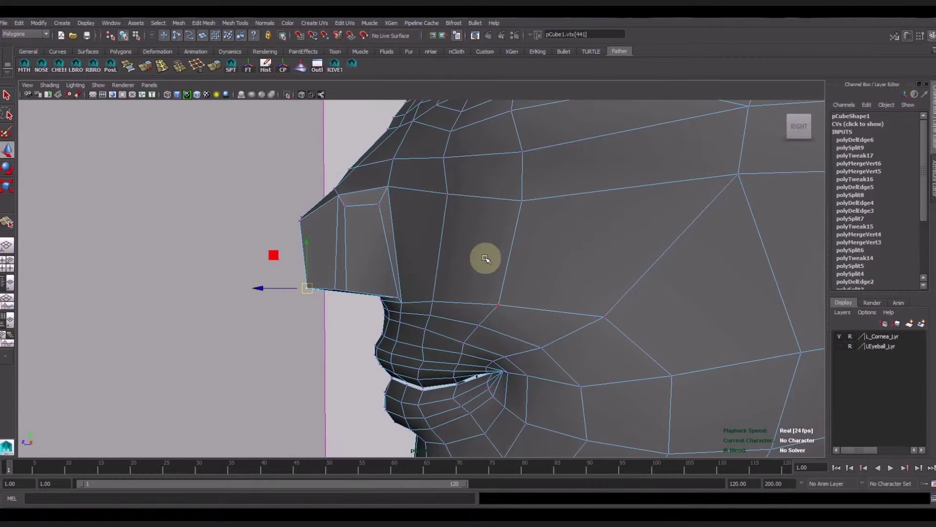
{"action": "mouse_move", "coordinate": [402, 282]}
{"action": "left_mouse_down", "text": "alt"}
{"action": "mouse_move", "coordinate": [435, 272]}
{"action": "mouse_move", "coordinate": [425, 280]}
{"action": "mouse_move", "coordinate": [577, 291]}
{"action": "mouse_move", "coordinate": [637, 280]}
{"action": "mouse_move", "coordinate": [458, 299]}
{"action": "mouse_move", "coordinate": [419, 278]}
{"action": "mouse_move", "coordinate": [431, 255]}
{"action": "mouse_move", "coordinate": [429, 270]}
{"action": "mouse_move", "coordinate": [234, 272]}
{"action": "mouse_move", "coordinate": [498, 295]}
{"action": "mouse_move", "coordinate": [458, 287]}
{"action": "mouse_move", "coordinate": [495, 282]}
{"action": "mouse_move", "coordinate": [456, 236]}
{"action": "left_mouse_up", "text": "alt"}
{"action": "right_click_drag", "start_coordinate": [456, 236], "coordinate": [554, 328], "text": "alt"}
{"action": "left_click_drag", "start_coordinate": [554, 328], "coordinate": [431, 208], "text": "alt"}
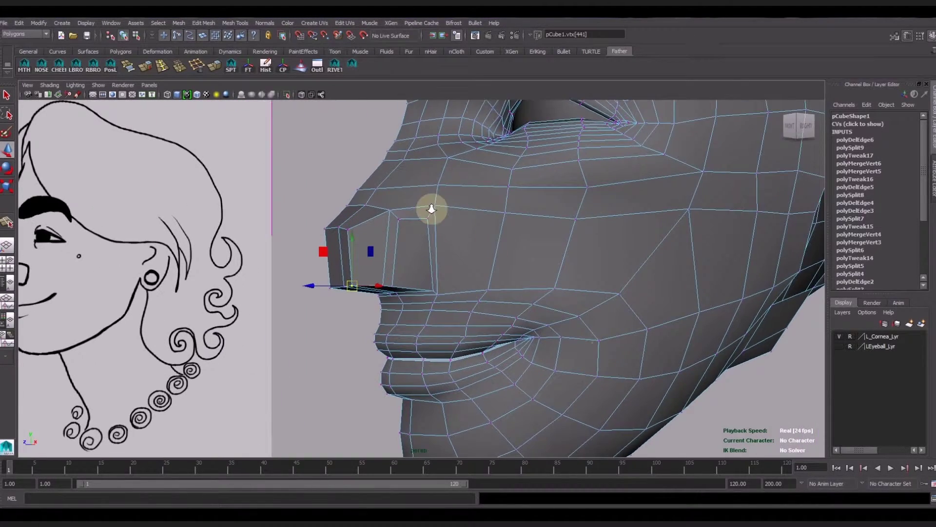
{"action": "right_click_drag", "start_coordinate": [431, 209], "coordinate": [463, 209], "text": "alt"}
{"action": "left_click_drag", "start_coordinate": [464, 209], "coordinate": [241, 52], "text": "alt"}
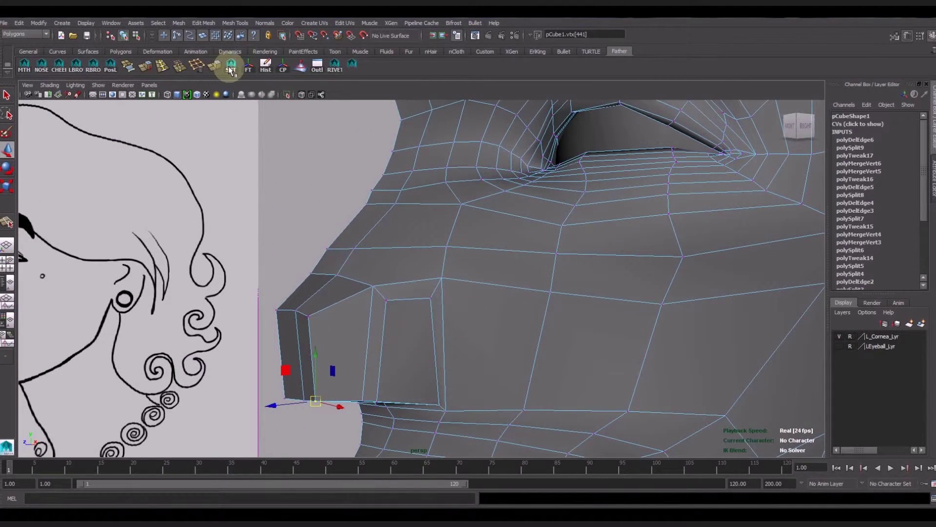
Commit the new nose edges and select a face on the nose
{"action": "left_click", "coordinate": [231, 70]}
{"action": "left_click", "coordinate": [409, 308]}
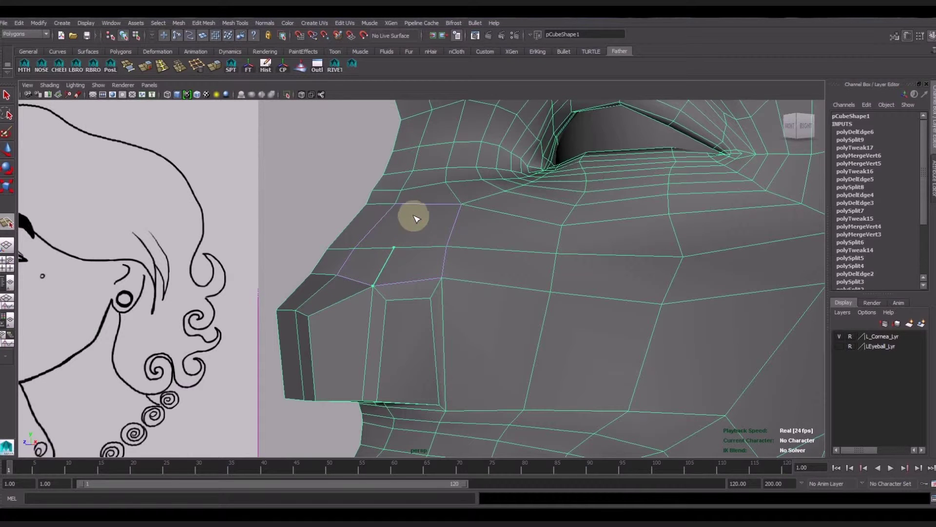
{"action": "key", "text": "Return"}
{"action": "key", "text": "w"}
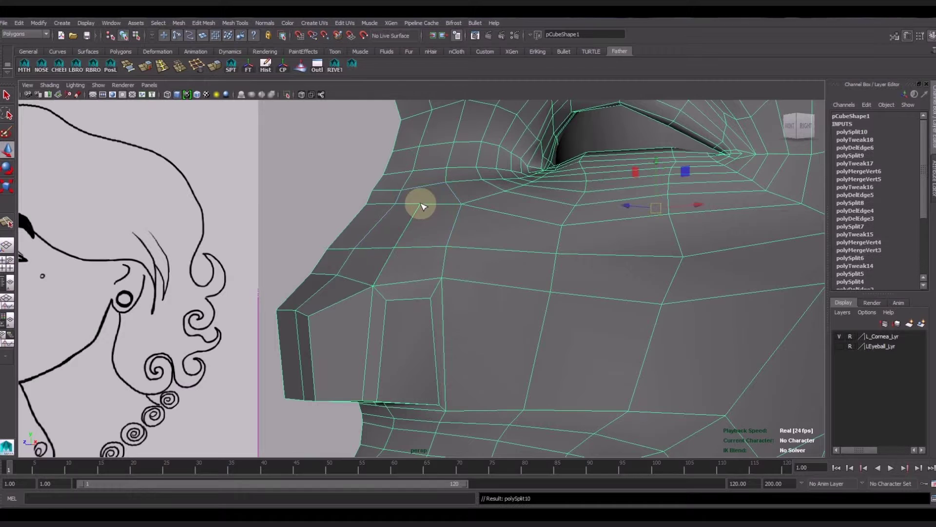
{"action": "right_click_drag", "start_coordinate": [411, 344], "coordinate": [411, 361]}
{"action": "left_click", "coordinate": [422, 342]}
{"action": "mouse_move", "coordinate": [423, 342]}
{"action": "left_mouse_down", "text": "alt"}
{"action": "mouse_move", "coordinate": [550, 369]}
{"action": "mouse_move", "coordinate": [470, 356]}
{"action": "mouse_move", "coordinate": [512, 331]}
{"action": "mouse_move", "coordinate": [476, 340]}
{"action": "mouse_move", "coordinate": [478, 318]}
{"action": "left_mouse_up", "text": "alt"}
Slide the vertex on the nose's lower edge sideways toward the side sketch
{"action": "right_click_drag", "start_coordinate": [403, 345], "coordinate": [409, 349]}
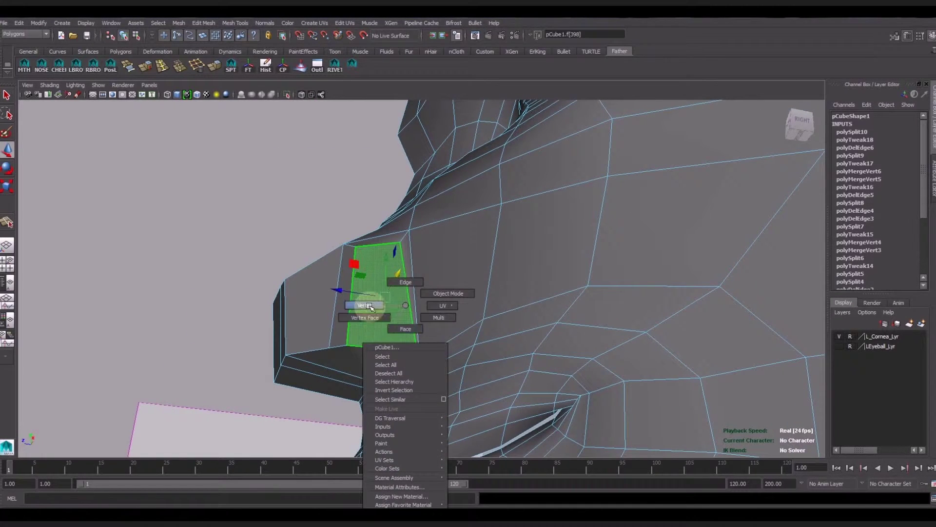
{"action": "left_click", "coordinate": [407, 350]}
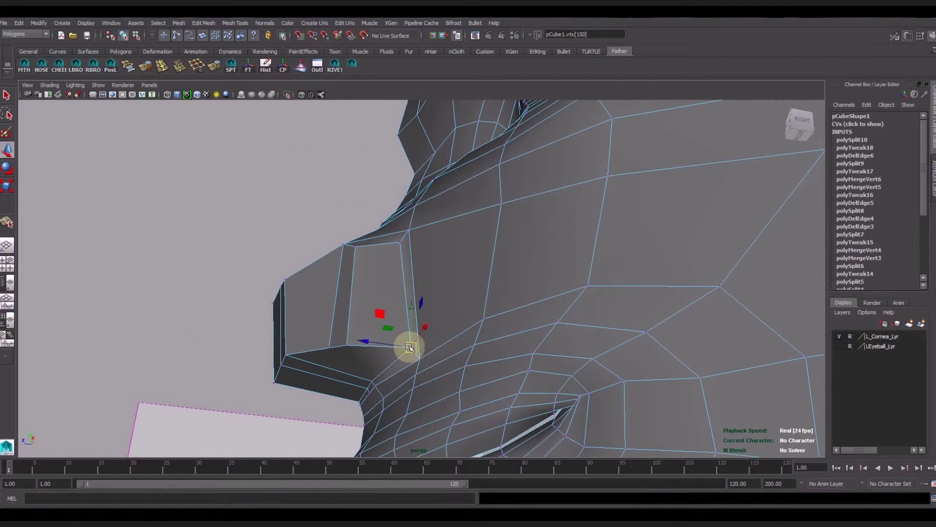
{"action": "mouse_move", "coordinate": [481, 294]}
{"action": "left_mouse_down", "text": "alt"}
{"action": "mouse_move", "coordinate": [481, 318]}
{"action": "mouse_move", "coordinate": [473, 306]}
{"action": "left_mouse_up", "text": "alt"}
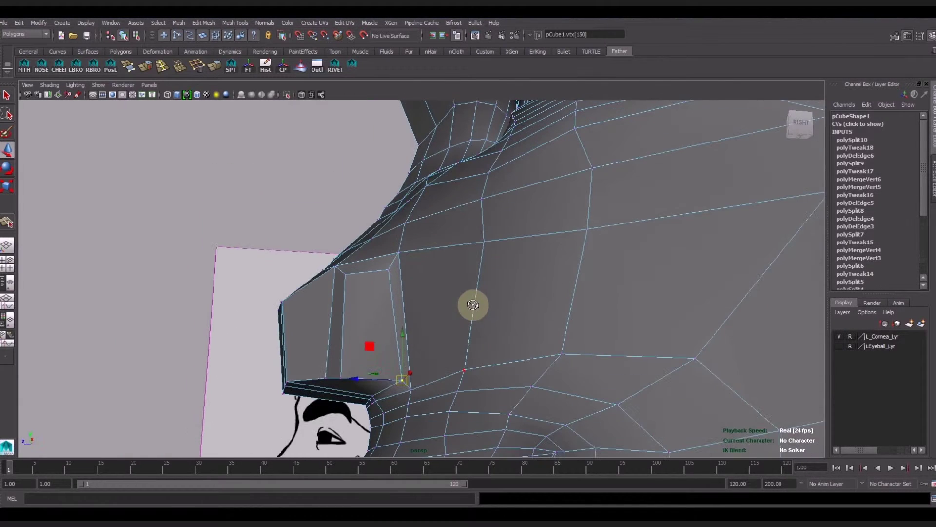
{"action": "left_click_drag", "start_coordinate": [359, 378], "coordinate": [365, 371]}
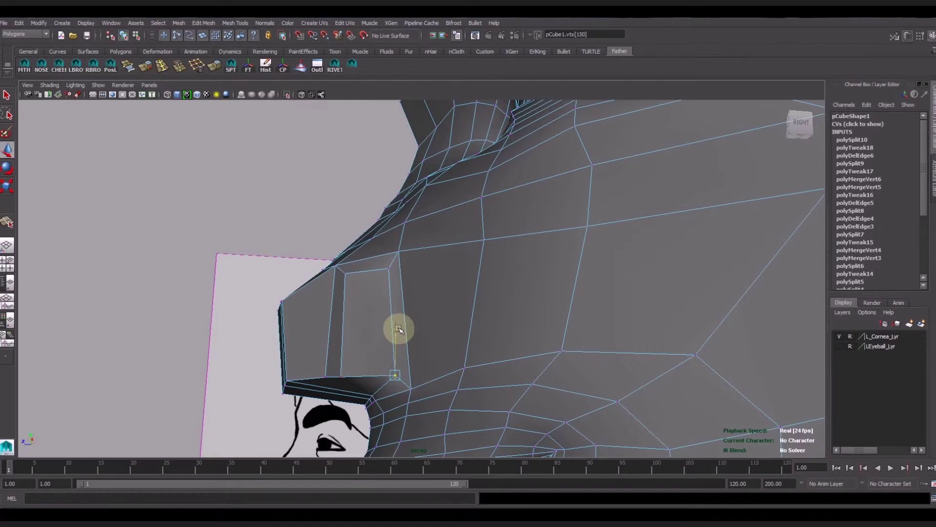
{"action": "mouse_move", "coordinate": [398, 329]}
{"action": "left_mouse_down", "text": "alt"}
{"action": "mouse_move", "coordinate": [476, 414]}
{"action": "mouse_move", "coordinate": [475, 427]}
{"action": "mouse_move", "coordinate": [569, 364]}
{"action": "mouse_move", "coordinate": [500, 376]}
{"action": "mouse_move", "coordinate": [427, 340]}
{"action": "mouse_move", "coordinate": [429, 328]}
{"action": "left_mouse_up", "text": "alt"}
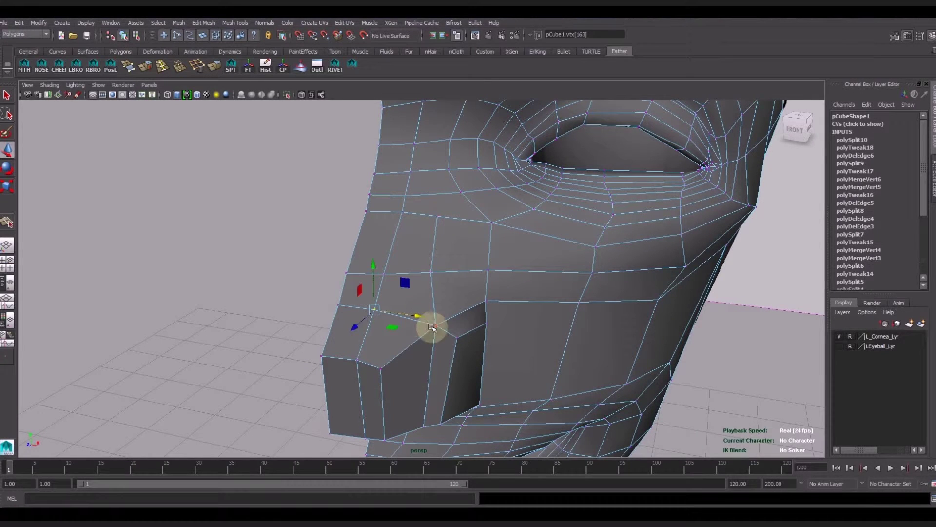
{"action": "mouse_move", "coordinate": [485, 278]}
{"action": "left_mouse_down", "text": "alt"}
{"action": "mouse_move", "coordinate": [467, 296]}
{"action": "mouse_move", "coordinate": [407, 274]}
{"action": "left_mouse_up", "text": "alt"}
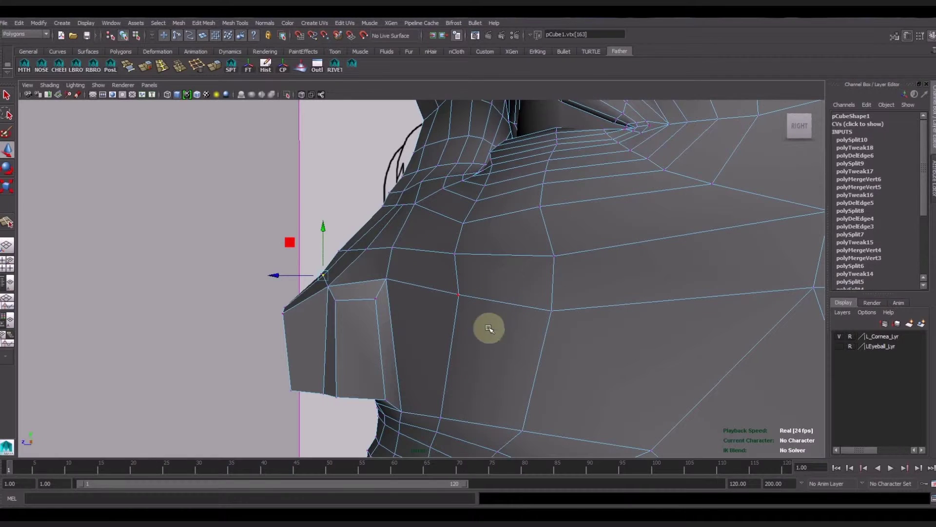
Select a vertex near the nose tip and maximize the side view over the profile drawing
{"action": "mouse_move", "coordinate": [507, 341]}
{"action": "left_mouse_down", "text": "alt"}
{"action": "mouse_move", "coordinate": [519, 328]}
{"action": "mouse_move", "coordinate": [508, 283]}
{"action": "mouse_move", "coordinate": [557, 345]}
{"action": "left_mouse_up", "text": "alt"}
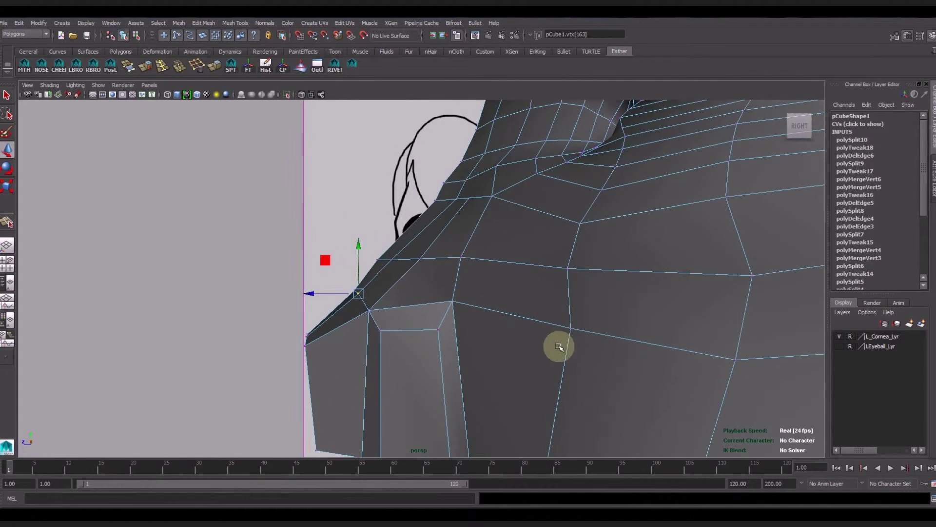
{"action": "left_click", "coordinate": [370, 314]}
{"action": "mouse_move", "coordinate": [393, 334]}
{"action": "left_mouse_down", "text": "alt"}
{"action": "mouse_move", "coordinate": [429, 387]}
{"action": "mouse_move", "coordinate": [399, 361]}
{"action": "left_mouse_up", "text": "alt"}
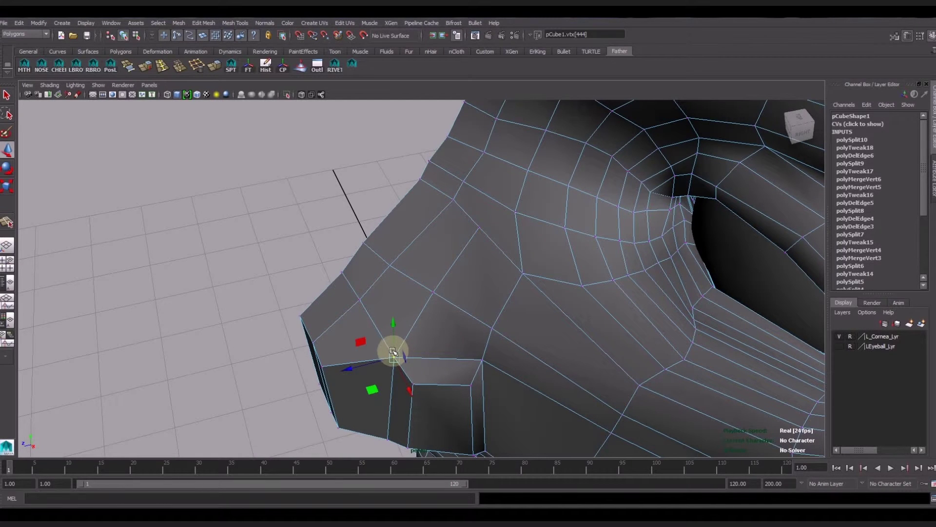
{"action": "key", "text": "space"}
{"action": "key", "text": "space"}
{"action": "scroll", "coordinate": [334, 293], "scroll_direction": "up", "scroll_amount": 2}
Select the vertices beside the nostril and shift them onto the drawn outline
{"action": "scroll", "coordinate": [419, 308], "scroll_direction": "up", "scroll_amount": 1}
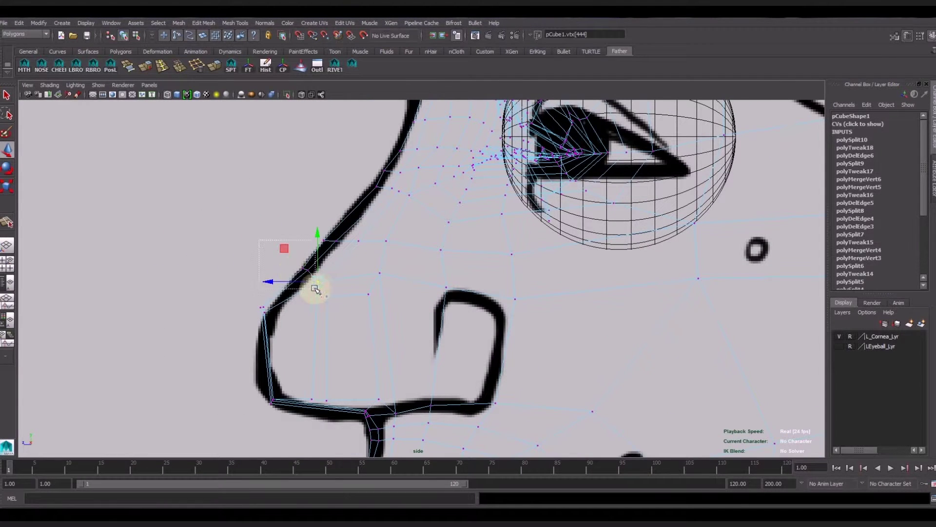
{"action": "left_click", "coordinate": [305, 270]}
{"action": "left_click", "coordinate": [313, 277]}
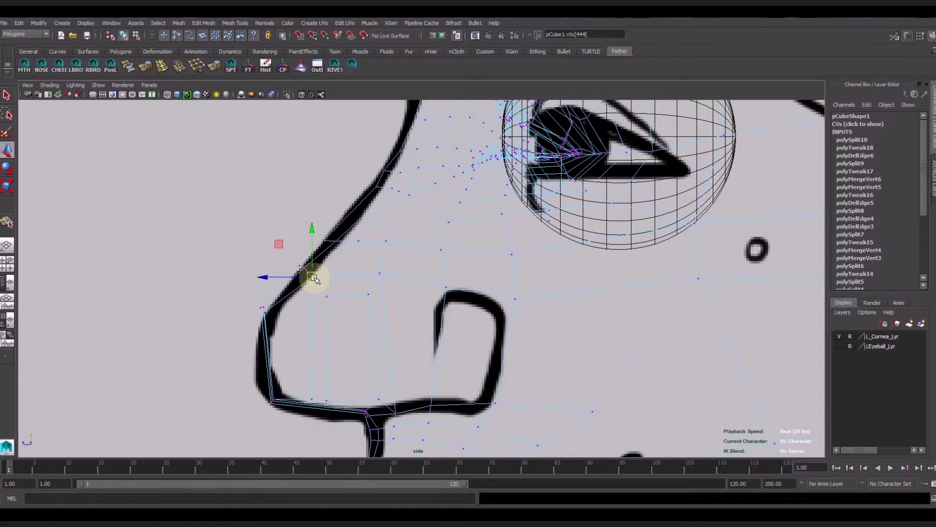
{"action": "left_click_drag", "start_coordinate": [383, 268], "coordinate": [308, 300]}
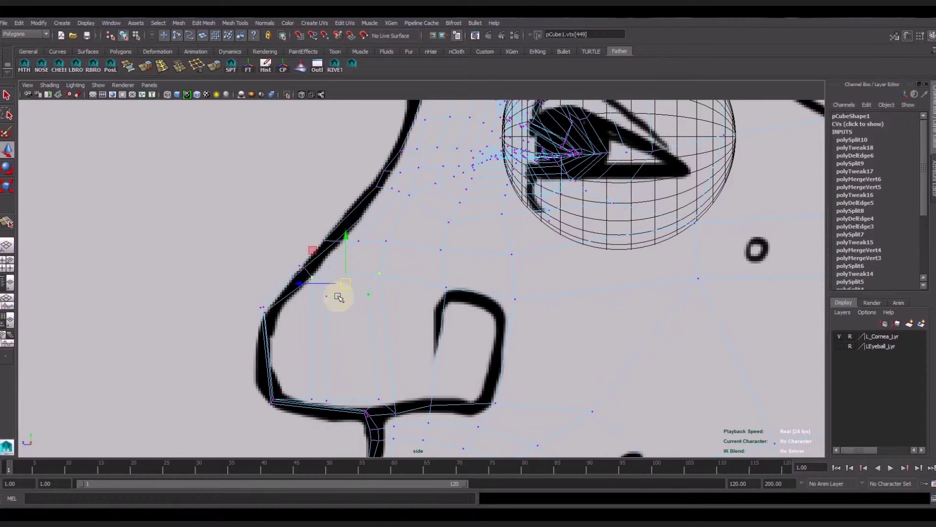
{"action": "left_click", "coordinate": [378, 397], "text": "shift"}
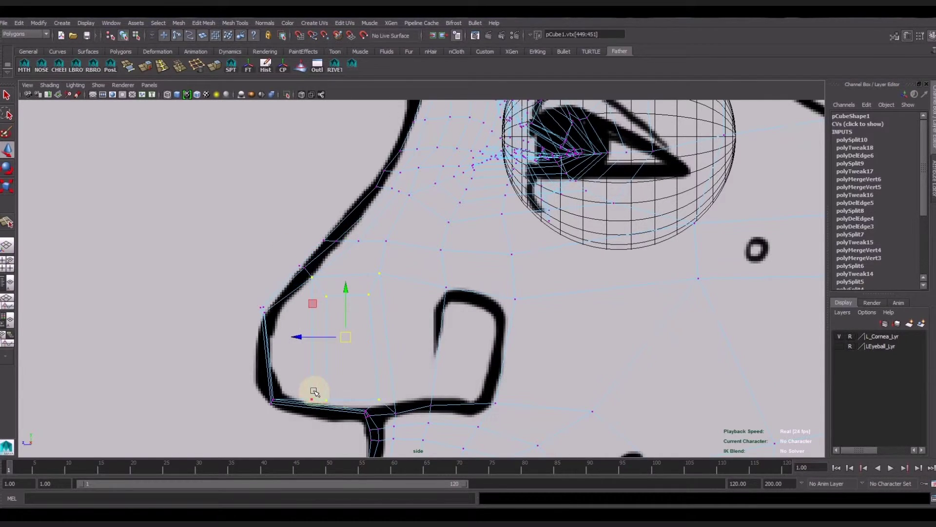
{"action": "left_click_drag", "start_coordinate": [353, 339], "coordinate": [365, 337]}
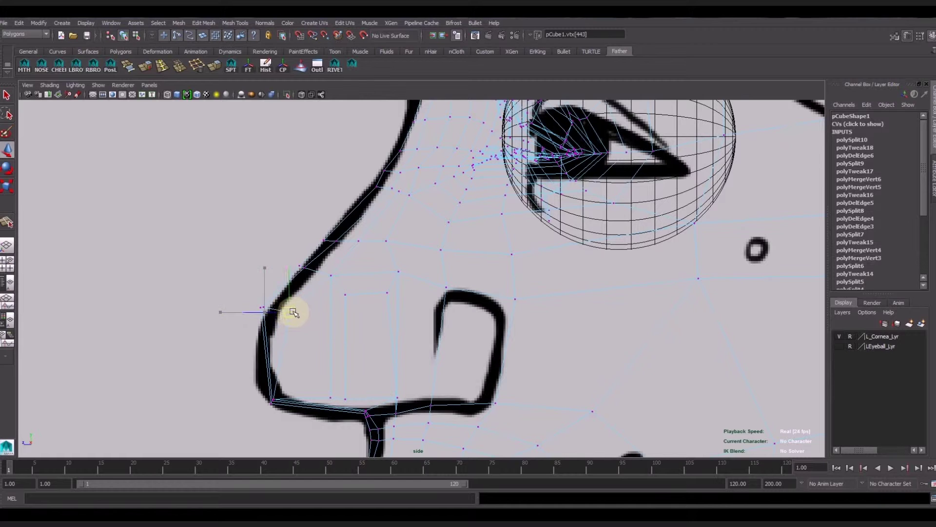
Pick the nose's bottom corner vertex, then select the vertex under the nose in perspective
{"action": "left_click", "coordinate": [274, 396]}
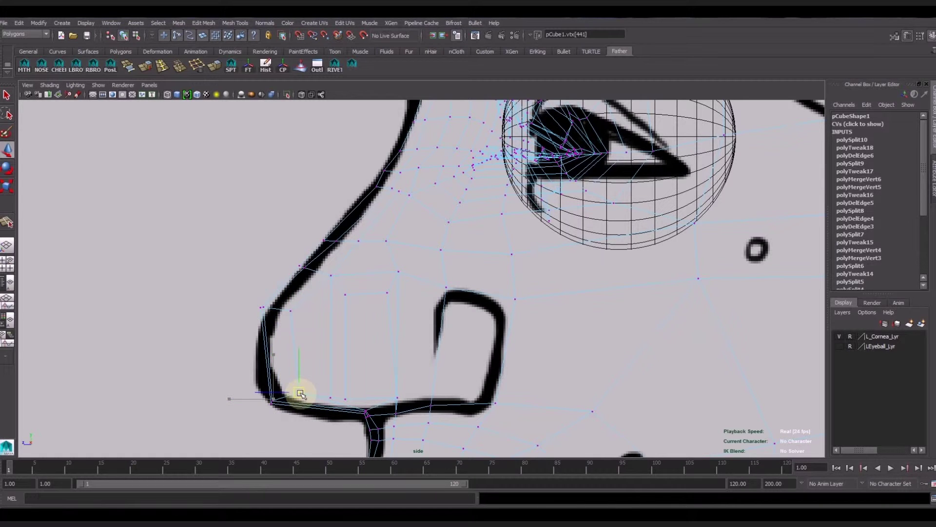
{"action": "key", "text": "space"}
{"action": "key", "text": "space"}
{"action": "mouse_move", "coordinate": [487, 249]}
{"action": "left_mouse_down", "text": "alt"}
{"action": "mouse_move", "coordinate": [481, 225]}
{"action": "mouse_move", "coordinate": [477, 376]}
{"action": "left_mouse_up", "text": "alt"}
{"action": "left_click", "coordinate": [470, 388]}
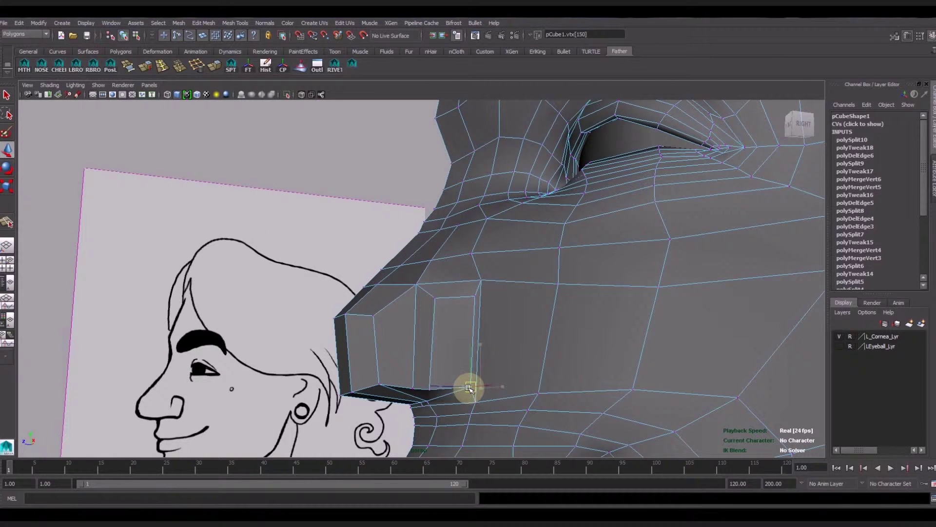
Multi-cut a new edge line across the side of the nose block
{"action": "key", "text": "F8"}
{"action": "mouse_move", "coordinate": [391, 336]}
{"action": "left_mouse_down", "text": "alt"}
{"action": "mouse_move", "coordinate": [429, 342]}
{"action": "mouse_move", "coordinate": [415, 344]}
{"action": "left_mouse_up", "text": "alt"}
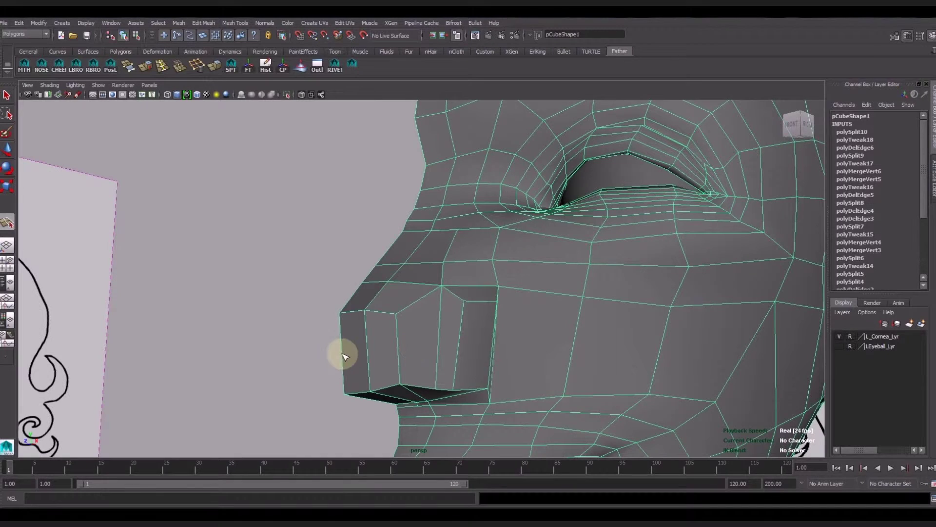
{"action": "left_click", "coordinate": [397, 351]}
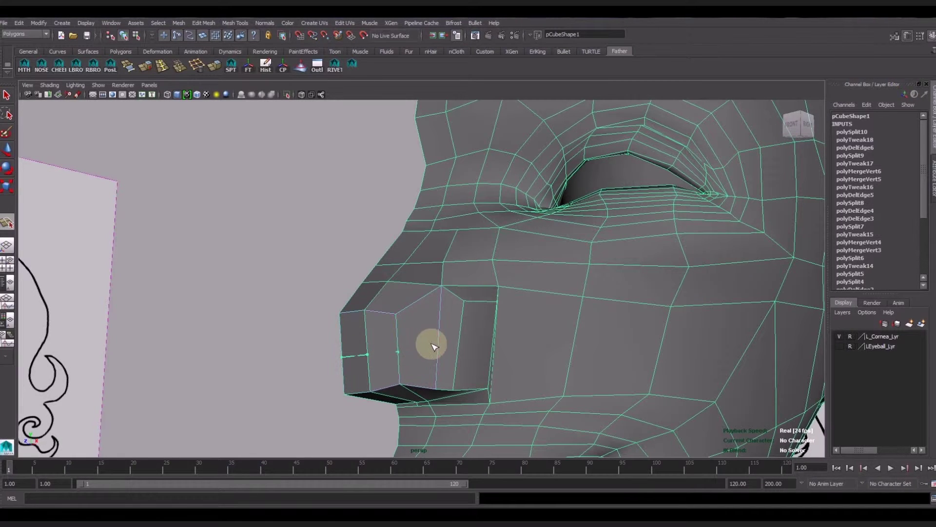
{"action": "left_click", "coordinate": [461, 346]}
{"action": "right_click_drag", "start_coordinate": [461, 347], "coordinate": [567, 367], "text": "alt"}
{"action": "left_click_drag", "start_coordinate": [482, 298], "coordinate": [435, 320], "text": "alt"}
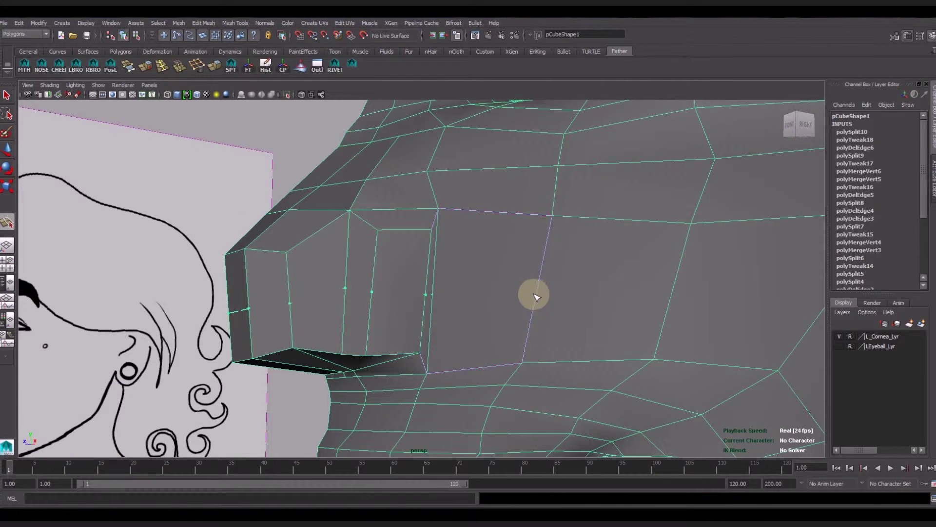
{"action": "key", "text": "Return"}
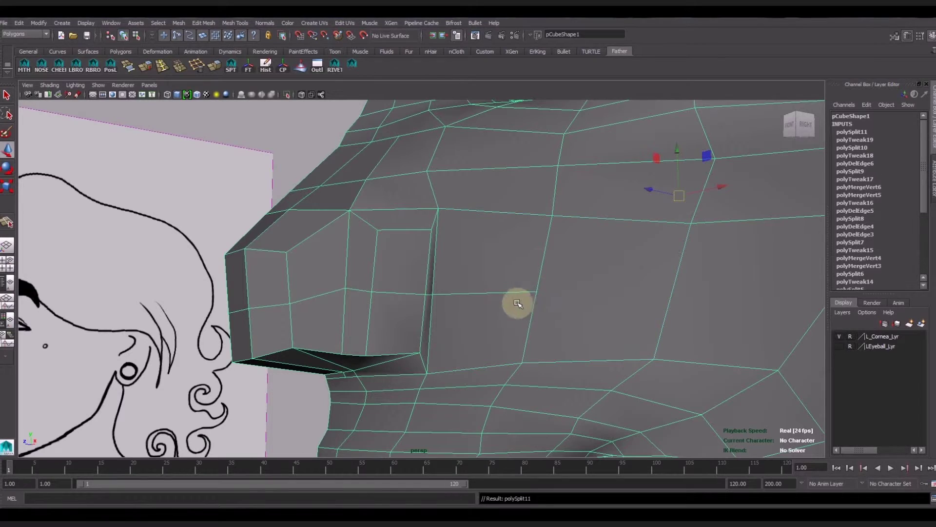
In vertex mode, nudge the new nose-side vertices down and outward to shape them
{"action": "right_click_drag", "start_coordinate": [293, 293], "coordinate": [261, 293]}
{"action": "mouse_move", "coordinate": [261, 292]}
{"action": "left_mouse_down", "text": "alt"}
{"action": "mouse_move", "coordinate": [423, 359]}
{"action": "mouse_move", "coordinate": [324, 345]}
{"action": "mouse_move", "coordinate": [356, 330]}
{"action": "left_mouse_up", "text": "alt"}
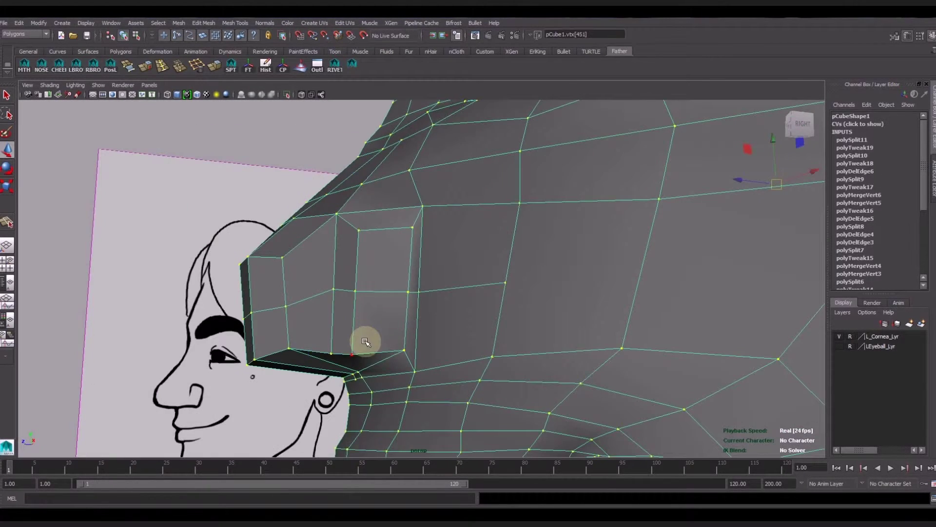
{"action": "left_click", "coordinate": [333, 289]}
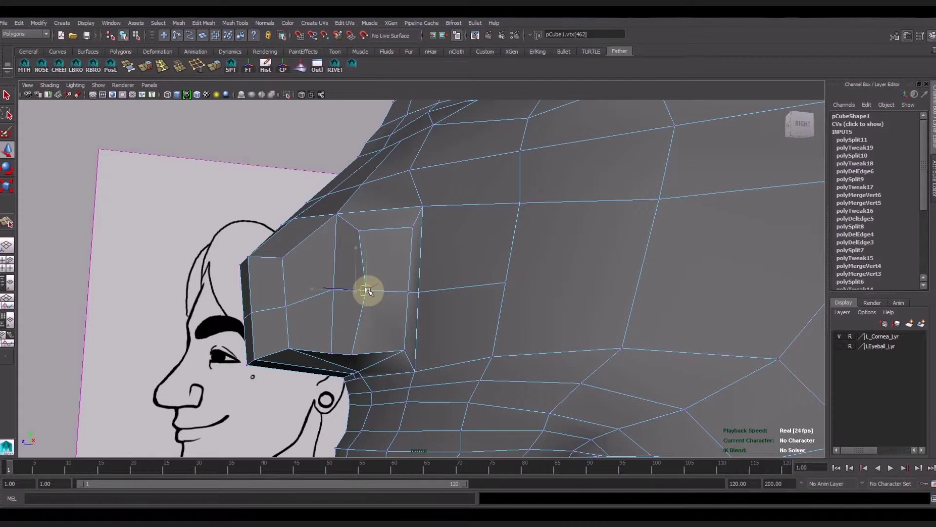
{"action": "left_click", "coordinate": [359, 230]}
{"action": "mouse_move", "coordinate": [361, 236]}
{"action": "left_mouse_down"}
{"action": "mouse_move", "coordinate": [381, 249]}
{"action": "mouse_move", "coordinate": [365, 246]}
{"action": "left_mouse_up"}
{"action": "left_click", "coordinate": [413, 228]}
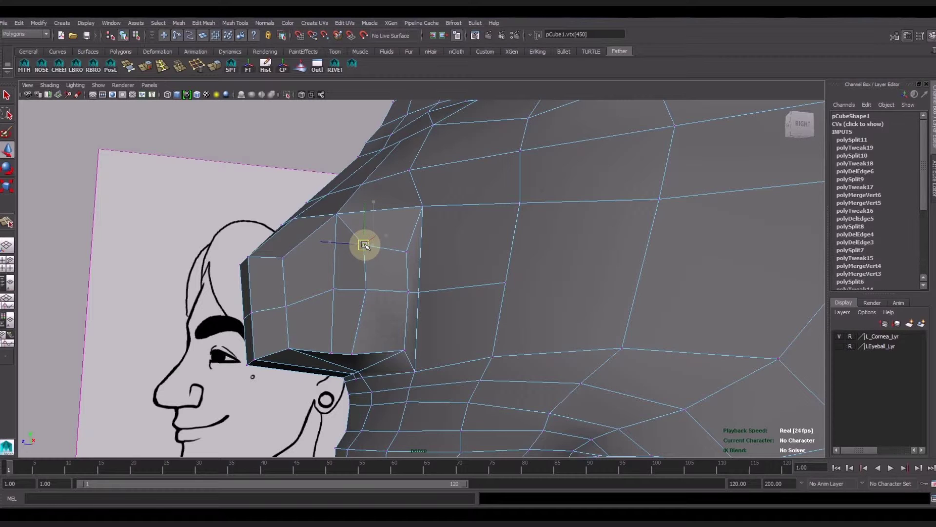
{"action": "left_click", "coordinate": [365, 291]}
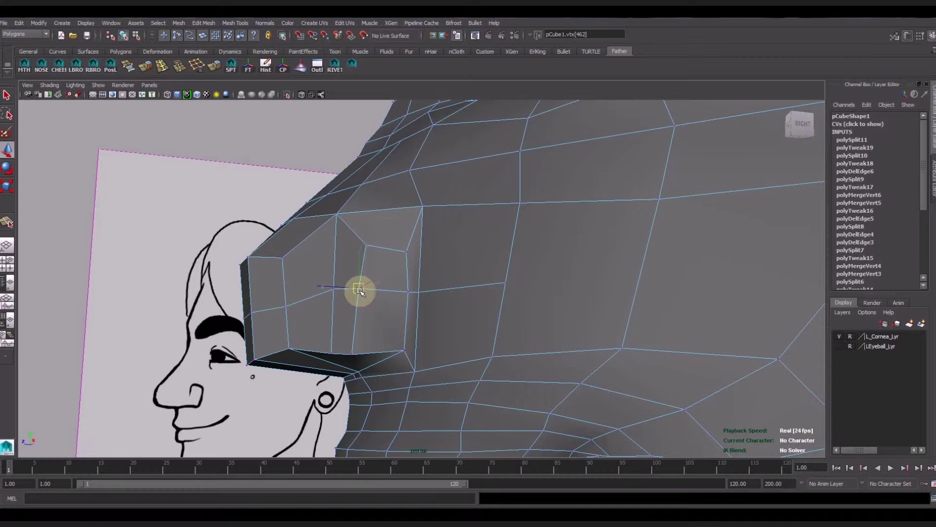
Select the vertices of the new nose cut in the perspective view
{"action": "key", "text": "space"}
{"action": "scroll", "coordinate": [634, 390], "scroll_direction": "up", "scroll_amount": 2}
{"action": "scroll", "coordinate": [579, 361], "scroll_direction": "up", "scroll_amount": 2}
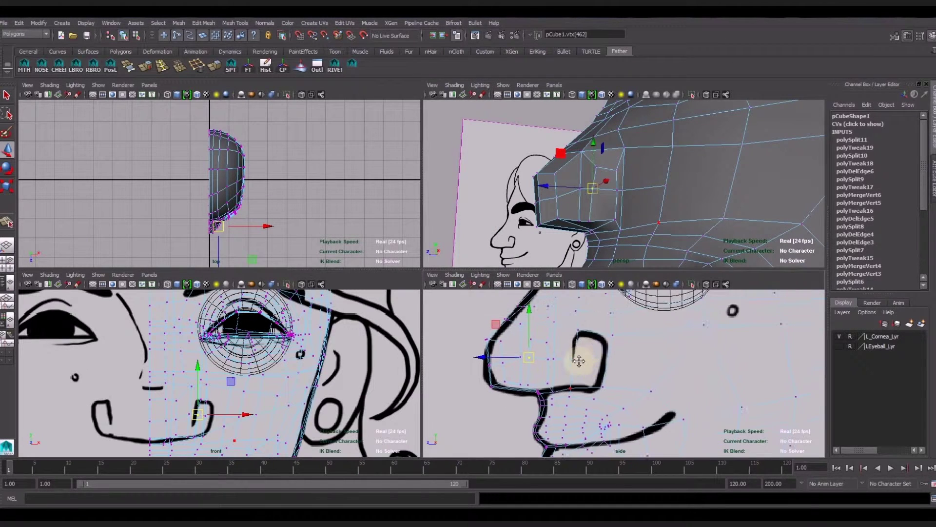
{"action": "scroll", "coordinate": [579, 361], "scroll_direction": "up", "scroll_amount": 1}
{"action": "left_click", "coordinate": [594, 176]}
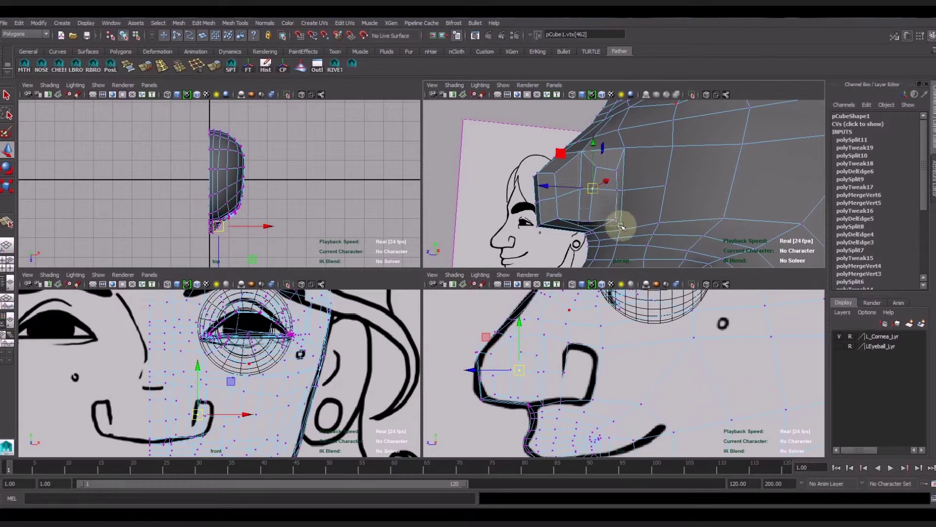
{"action": "left_click_drag", "start_coordinate": [627, 225], "coordinate": [627, 152]}
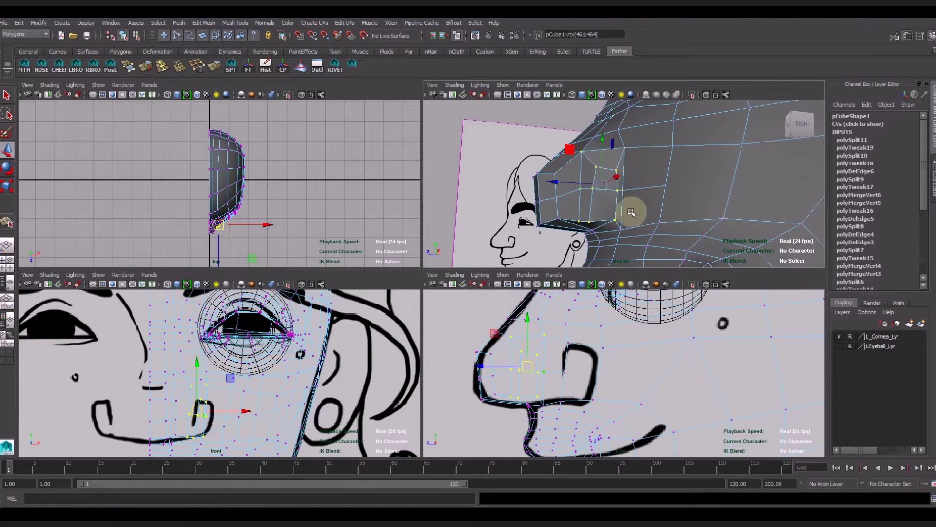
{"action": "left_click", "coordinate": [666, 186], "text": "shift"}
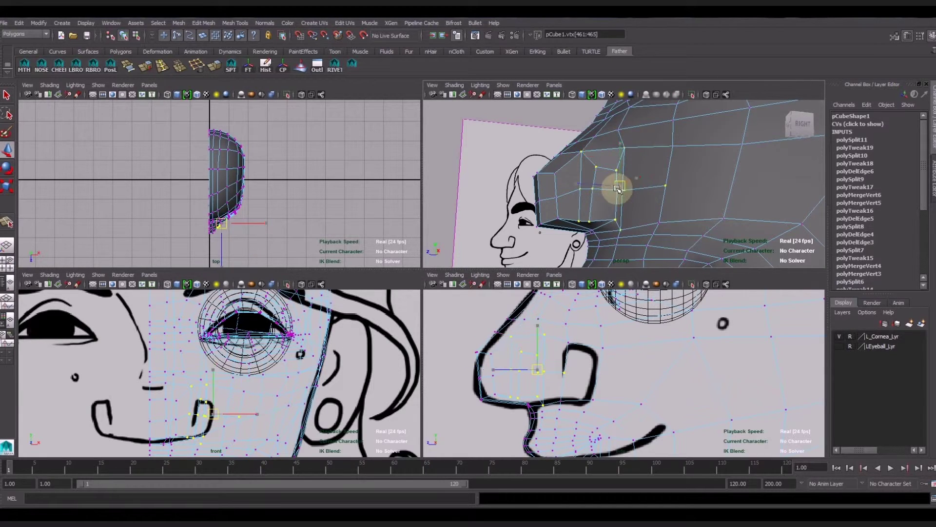
Shift the cut vertices sideways, pull another nose vertex down-right, then maximise the perspective view
{"action": "key", "text": "w"}
{"action": "left_click_drag", "start_coordinate": [623, 188], "coordinate": [666, 261], "text": "alt"}
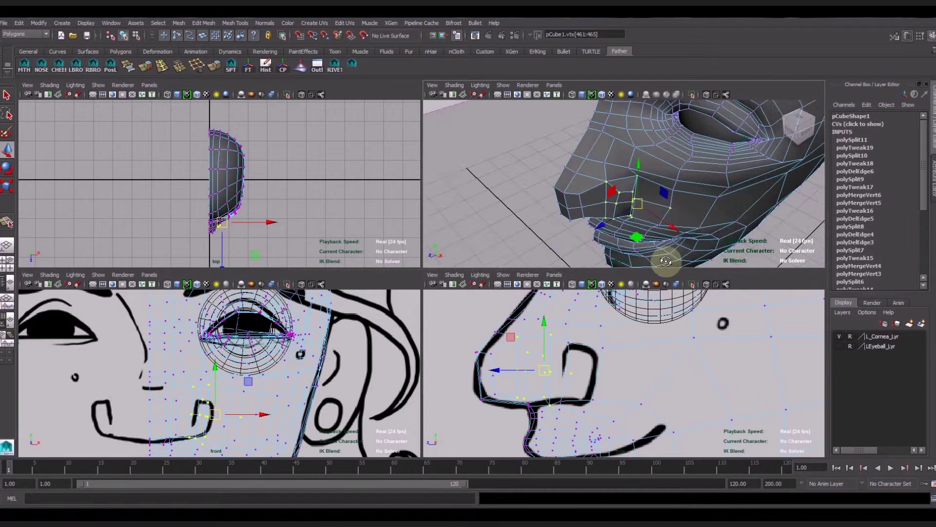
{"action": "left_click_drag", "start_coordinate": [673, 226], "coordinate": [614, 230]}
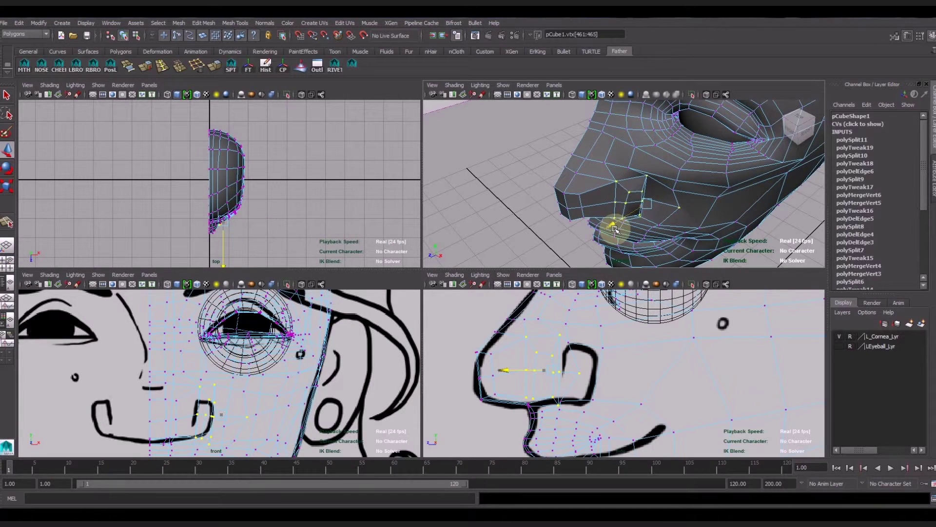
{"action": "left_click", "coordinate": [658, 211]}
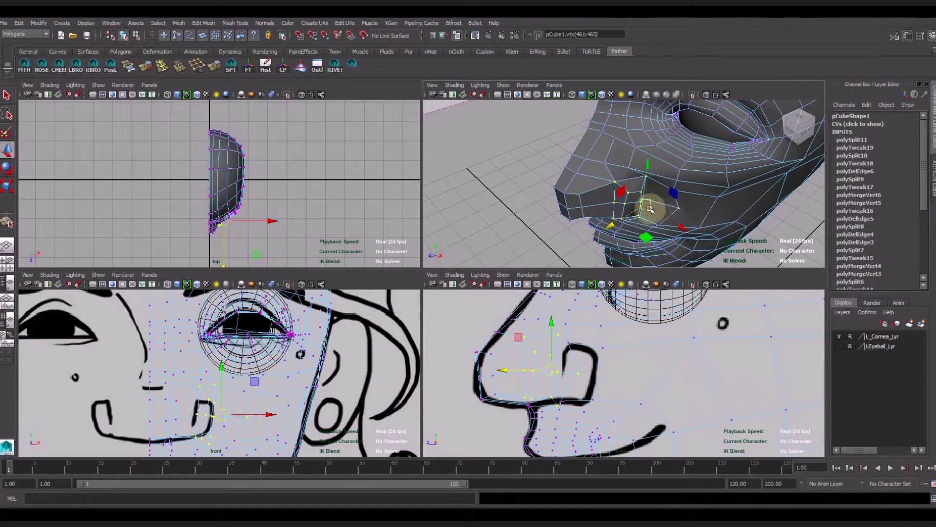
{"action": "left_click_drag", "start_coordinate": [650, 209], "coordinate": [683, 228]}
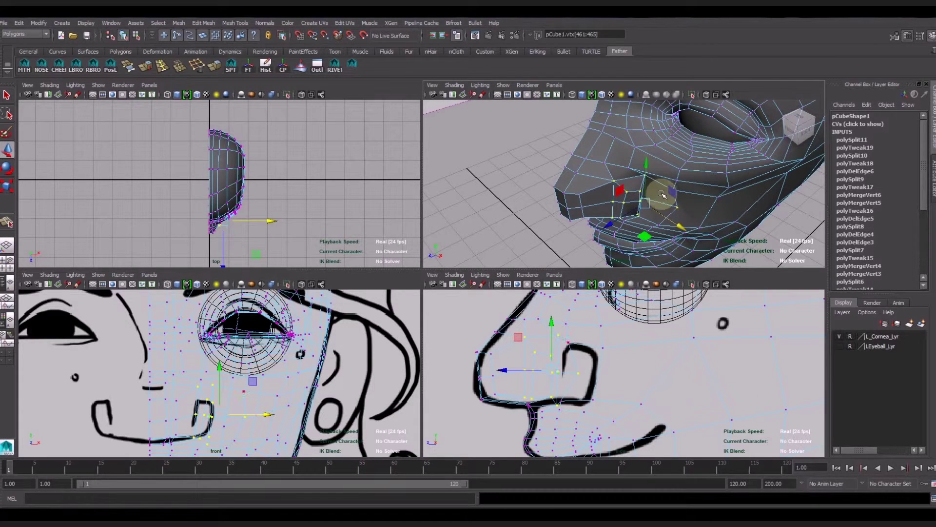
{"action": "key", "text": "space"}
{"action": "left_click_drag", "start_coordinate": [418, 234], "coordinate": [445, 241], "text": "alt"}
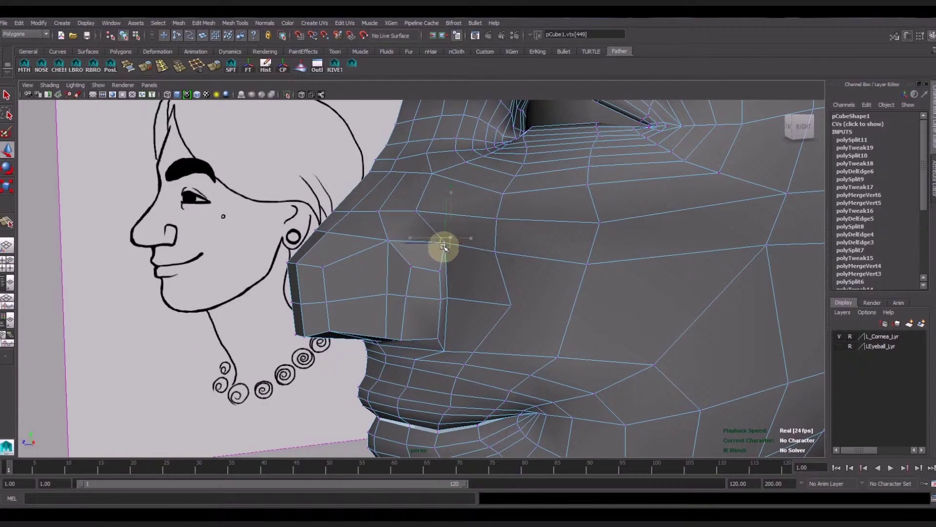
Nudge the nose-corner vertex, then split a vertical edge from the bottom to the top nose edge
{"action": "left_click", "coordinate": [388, 240]}
{"action": "left_click_drag", "start_coordinate": [387, 240], "coordinate": [392, 245]}
{"action": "left_click", "coordinate": [232, 66]}
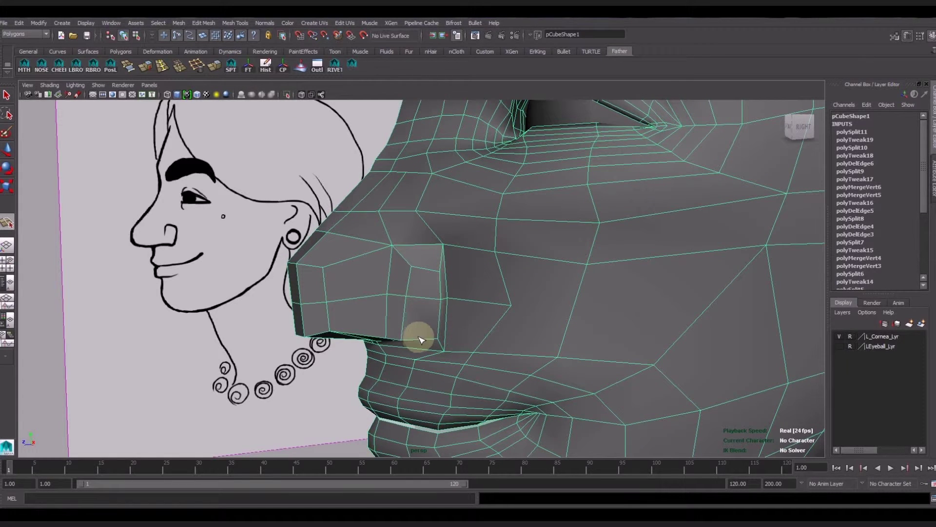
{"action": "left_click_drag", "start_coordinate": [425, 338], "coordinate": [429, 304]}
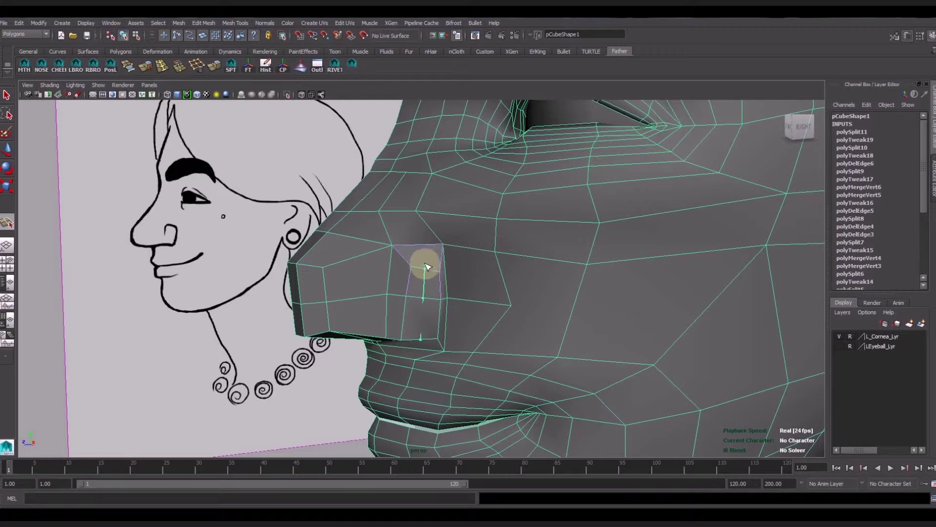
{"action": "left_click", "coordinate": [425, 268]}
{"action": "left_click", "coordinate": [419, 244]}
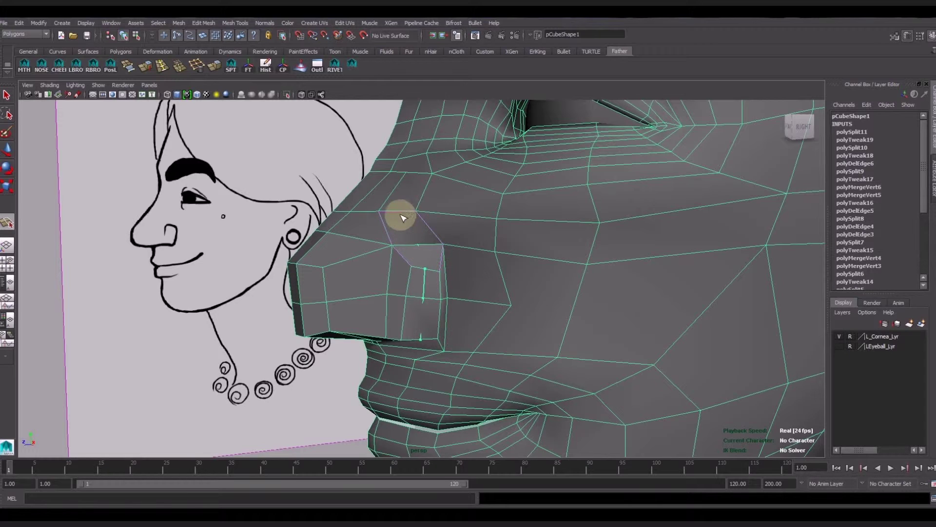
{"action": "key", "text": "Return"}
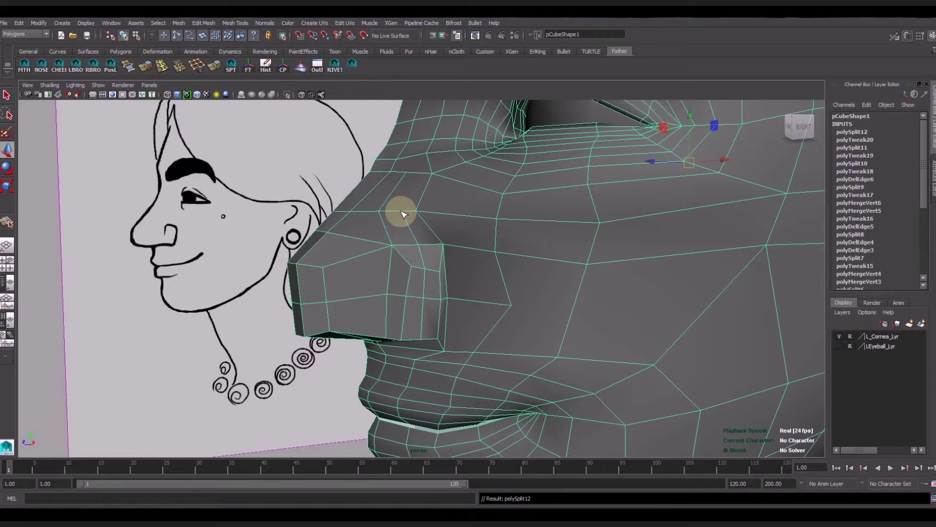
Inspect the split, selecting the two new nose edges and nearby vertices including 450 and 150
{"action": "mouse_move", "coordinate": [403, 215]}
{"action": "left_mouse_down", "text": "alt"}
{"action": "mouse_move", "coordinate": [409, 265]}
{"action": "mouse_move", "coordinate": [429, 235]}
{"action": "left_mouse_up", "text": "alt"}
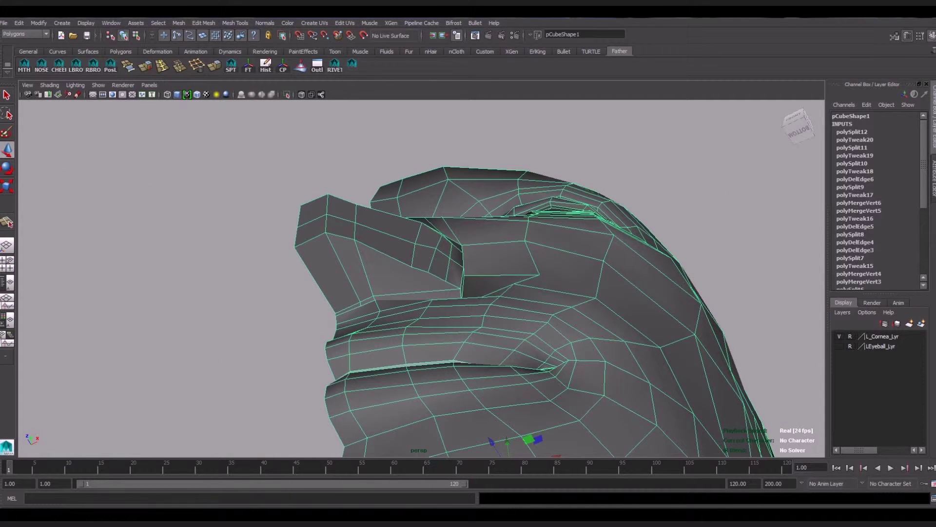
{"action": "mouse_move", "coordinate": [550, 273]}
{"action": "left_mouse_down", "text": "alt"}
{"action": "mouse_move", "coordinate": [514, 302]}
{"action": "mouse_move", "coordinate": [499, 295]}
{"action": "mouse_move", "coordinate": [477, 309]}
{"action": "mouse_move", "coordinate": [502, 335]}
{"action": "mouse_move", "coordinate": [529, 330]}
{"action": "mouse_move", "coordinate": [445, 320]}
{"action": "left_mouse_up", "text": "alt"}
{"action": "right_click_drag", "start_coordinate": [445, 319], "coordinate": [444, 273]}
{"action": "left_click", "coordinate": [446, 332]}
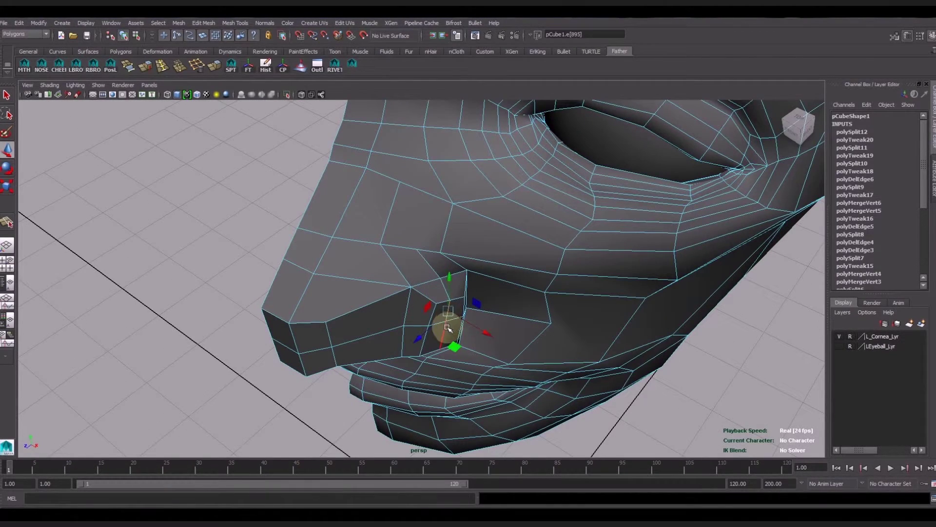
{"action": "mouse_move", "coordinate": [450, 332]}
{"action": "left_mouse_down", "text": "alt"}
{"action": "mouse_move", "coordinate": [537, 359]}
{"action": "mouse_move", "coordinate": [447, 250]}
{"action": "mouse_move", "coordinate": [477, 335]}
{"action": "mouse_move", "coordinate": [447, 345]}
{"action": "mouse_move", "coordinate": [513, 313]}
{"action": "mouse_move", "coordinate": [436, 264]}
{"action": "left_mouse_up", "text": "alt"}
{"action": "right_click_drag", "start_coordinate": [436, 264], "coordinate": [425, 251]}
{"action": "left_click", "coordinate": [424, 257]}
{"action": "left_click", "coordinate": [406, 258]}
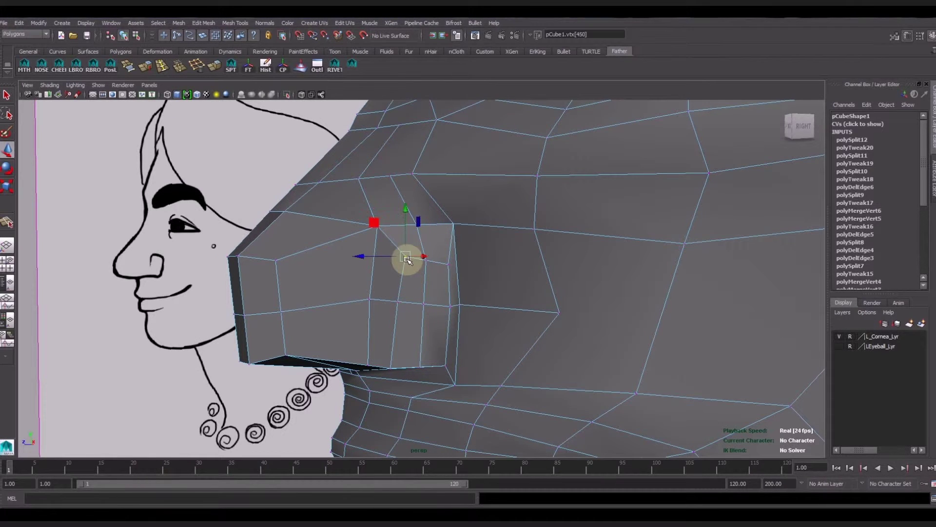
{"action": "left_click", "coordinate": [446, 267]}
{"action": "left_click", "coordinate": [442, 362]}
{"action": "left_click_drag", "start_coordinate": [516, 345], "coordinate": [580, 289], "text": "alt"}
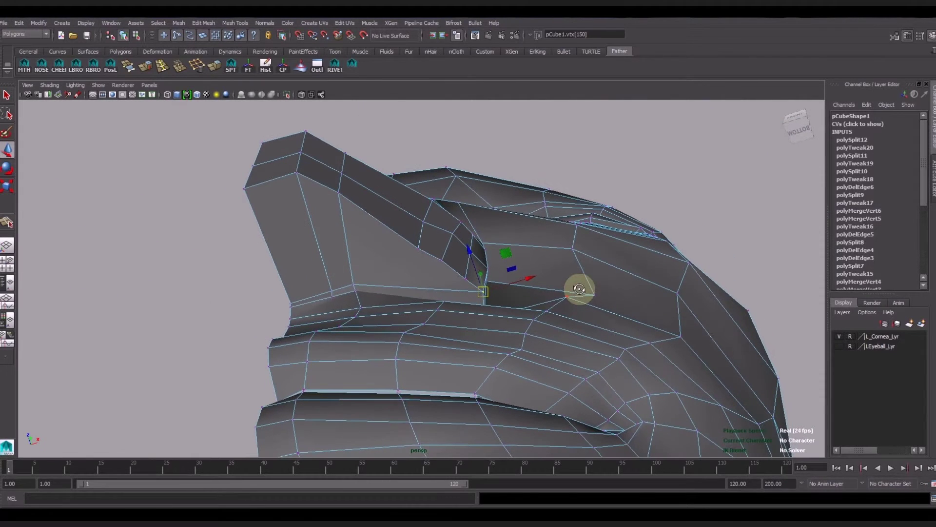
Split two new edges into the underside and vertical edge of the nose
{"action": "left_click", "coordinate": [239, 72]}
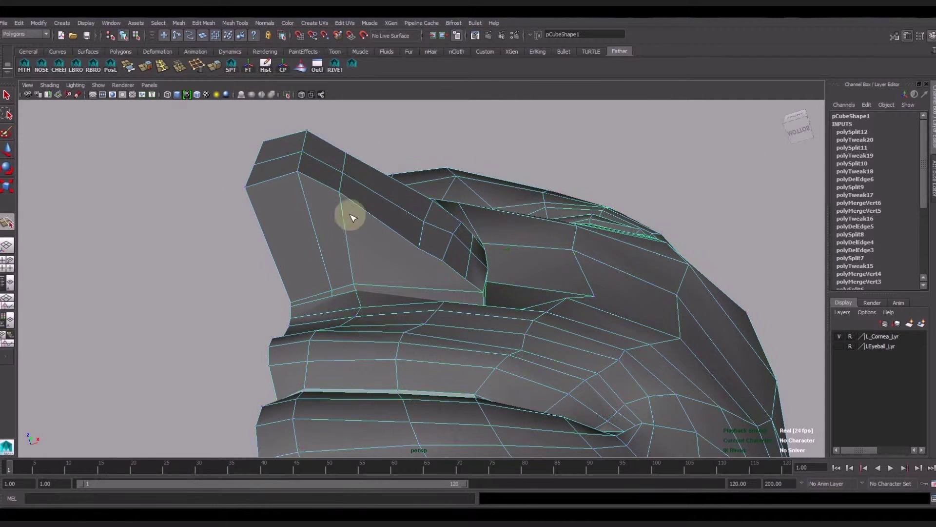
{"action": "left_click", "coordinate": [349, 250]}
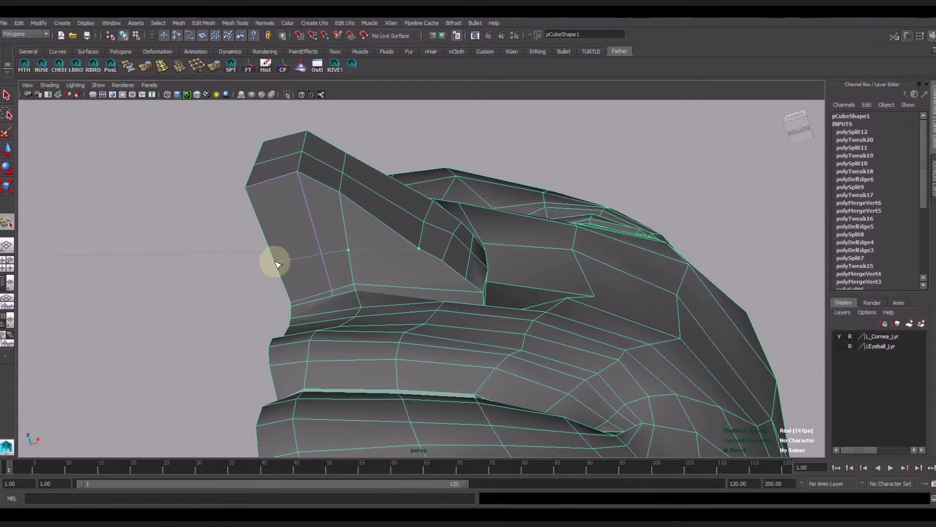
{"action": "key", "text": "Return"}
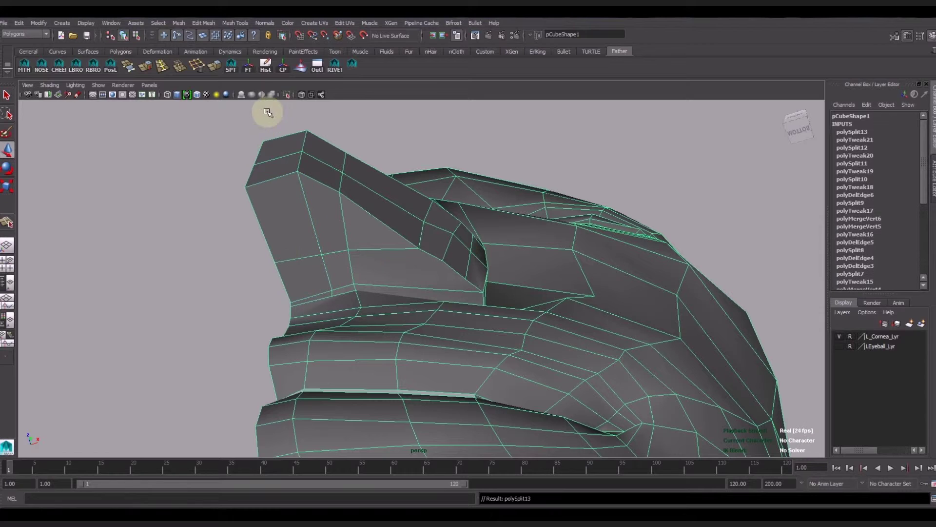
{"action": "left_click", "coordinate": [232, 65]}
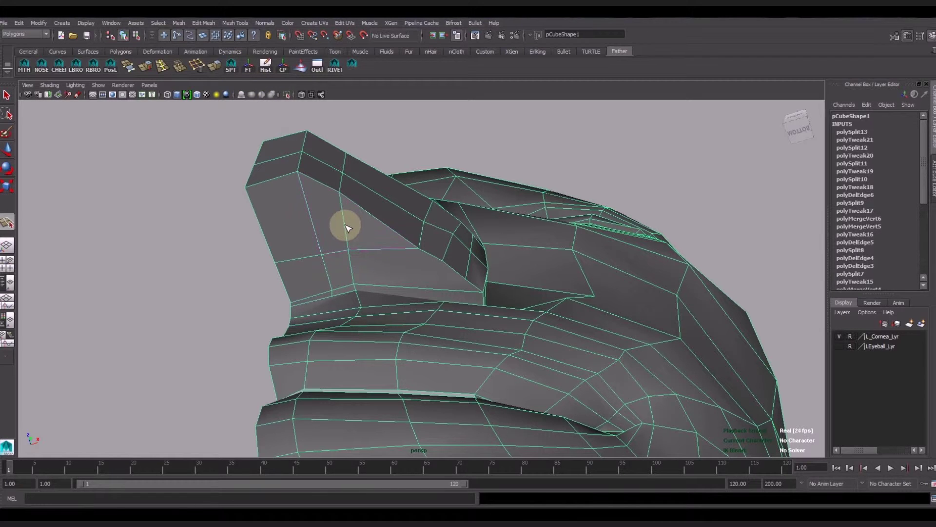
{"action": "left_click", "coordinate": [346, 226]}
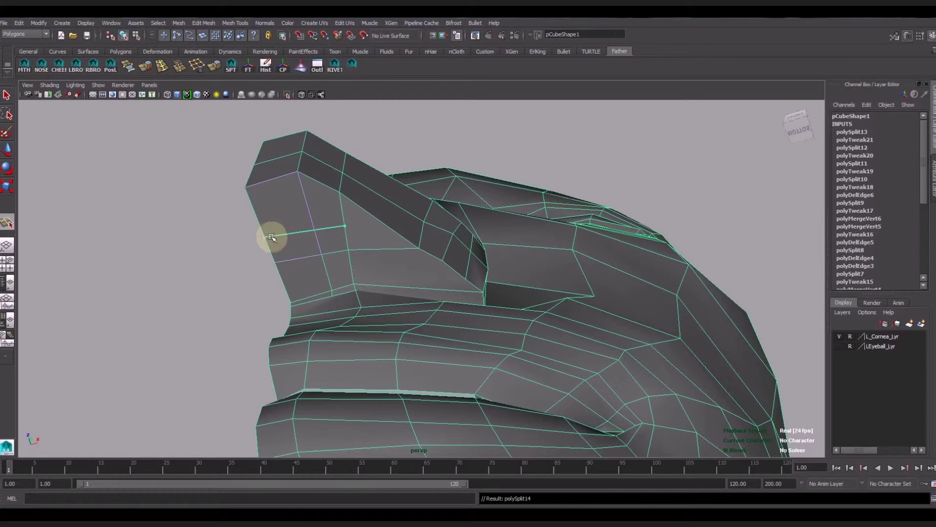
{"action": "key", "text": "w"}
Move the new underside vertices down-right to begin shaping the nostril
{"action": "right_click_drag", "start_coordinate": [341, 224], "coordinate": [324, 223]}
{"action": "left_click", "coordinate": [344, 226]}
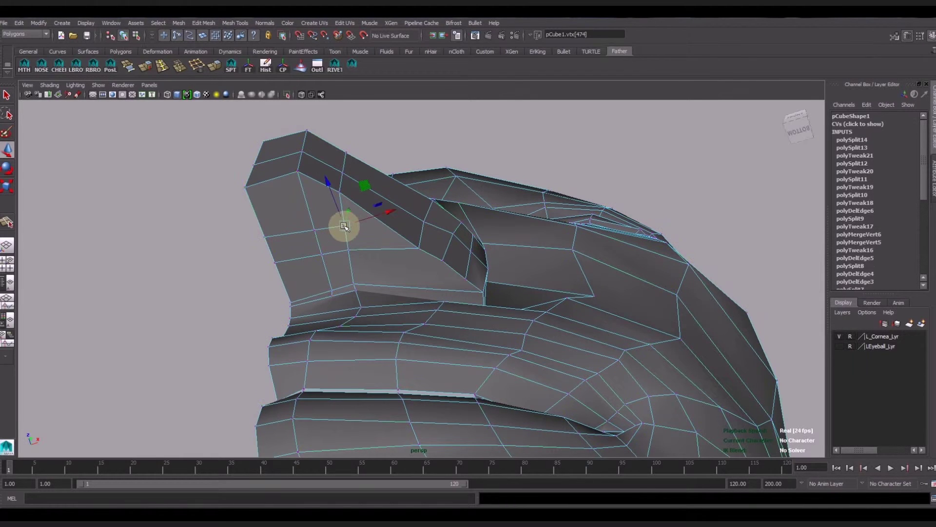
{"action": "left_click", "coordinate": [334, 224]}
{"action": "left_click_drag", "start_coordinate": [341, 240], "coordinate": [357, 250]}
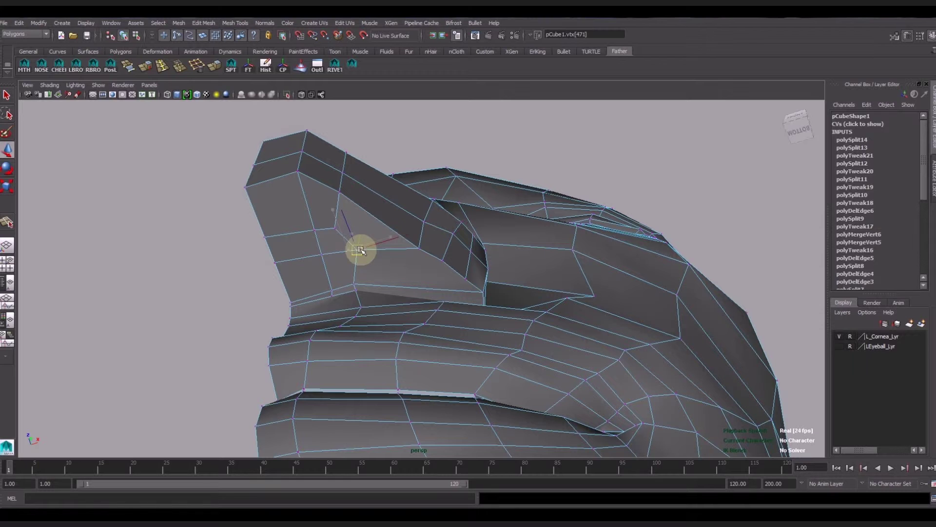
{"action": "left_click", "coordinate": [357, 287]}
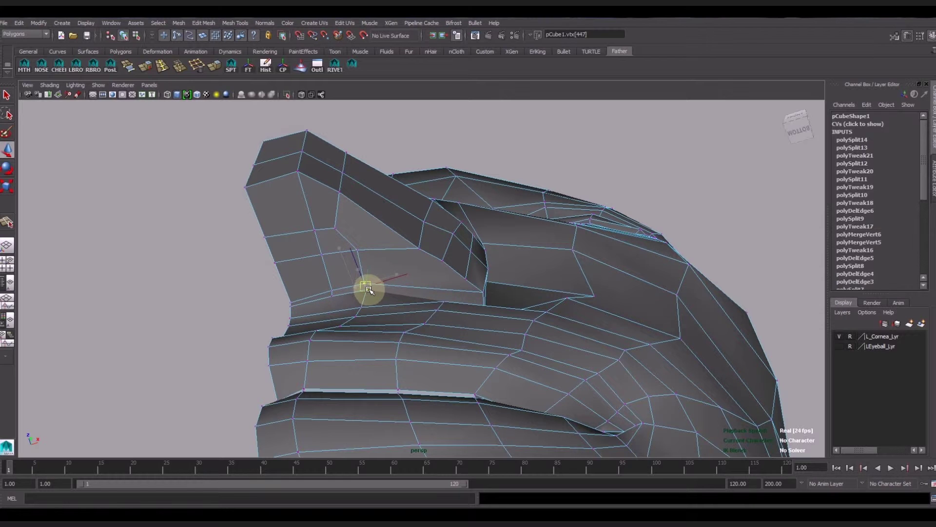
{"action": "mouse_move", "coordinate": [412, 263]}
{"action": "left_mouse_down", "text": "alt"}
{"action": "mouse_move", "coordinate": [433, 237]}
{"action": "mouse_move", "coordinate": [433, 268]}
{"action": "mouse_move", "coordinate": [310, 334]}
{"action": "left_mouse_up", "text": "alt"}
{"action": "left_click", "coordinate": [306, 360]}
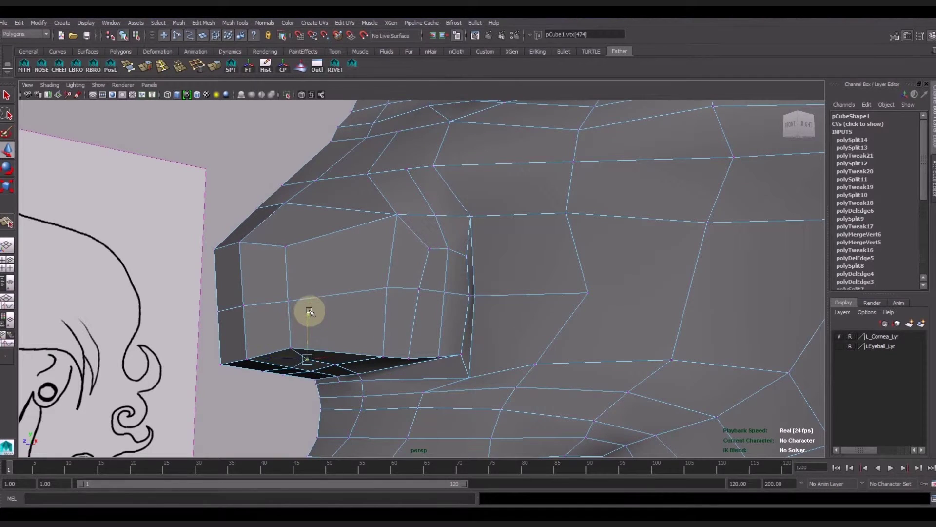
{"action": "mouse_move", "coordinate": [324, 303]}
{"action": "left_mouse_down", "text": "alt"}
{"action": "mouse_move", "coordinate": [397, 292]}
{"action": "mouse_move", "coordinate": [435, 259]}
{"action": "mouse_move", "coordinate": [447, 283]}
{"action": "mouse_move", "coordinate": [370, 295]}
{"action": "left_mouse_up", "text": "alt"}
In the maximised side view, move nose-outline and nostril vertices, including 460 and 441, onto the drawing
{"action": "key", "text": "space"}
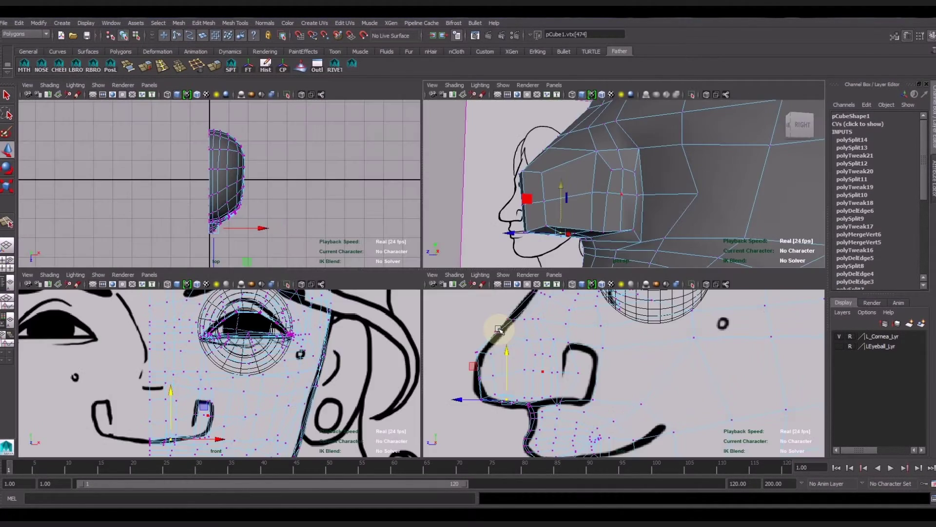
{"action": "scroll", "coordinate": [531, 371], "scroll_direction": "up", "scroll_amount": 3}
{"action": "key", "text": "space"}
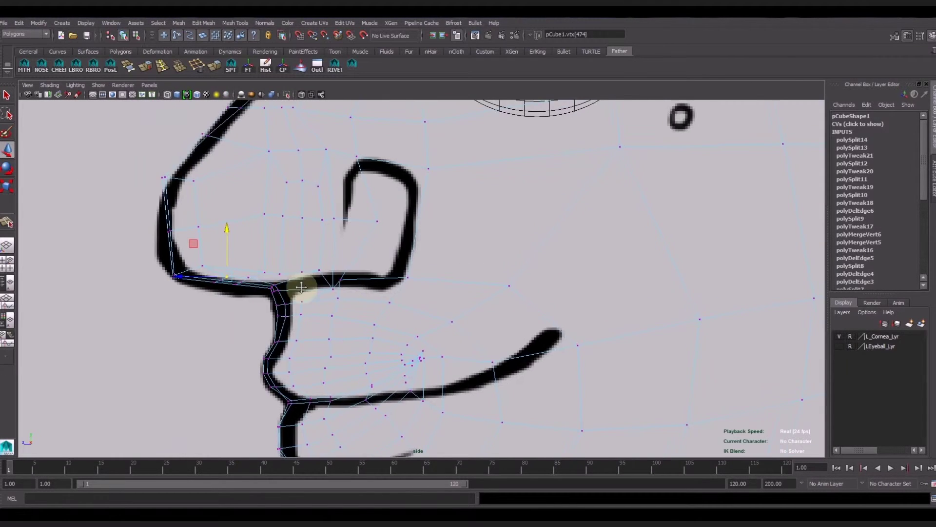
{"action": "middle_click_drag", "start_coordinate": [258, 259], "coordinate": [226, 247], "text": "alt"}
{"action": "left_click", "coordinate": [238, 257]}
{"action": "left_click_drag", "start_coordinate": [239, 260], "coordinate": [230, 263]}
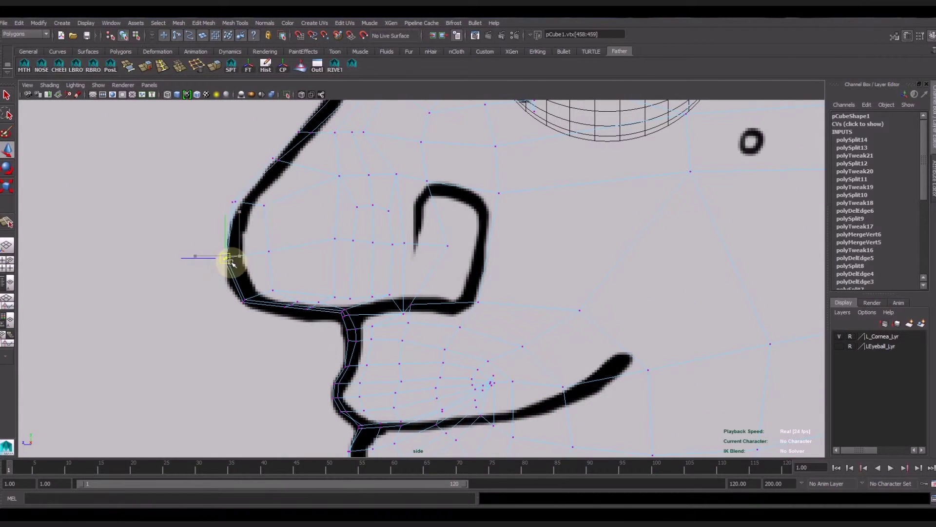
{"action": "left_click", "coordinate": [238, 204]}
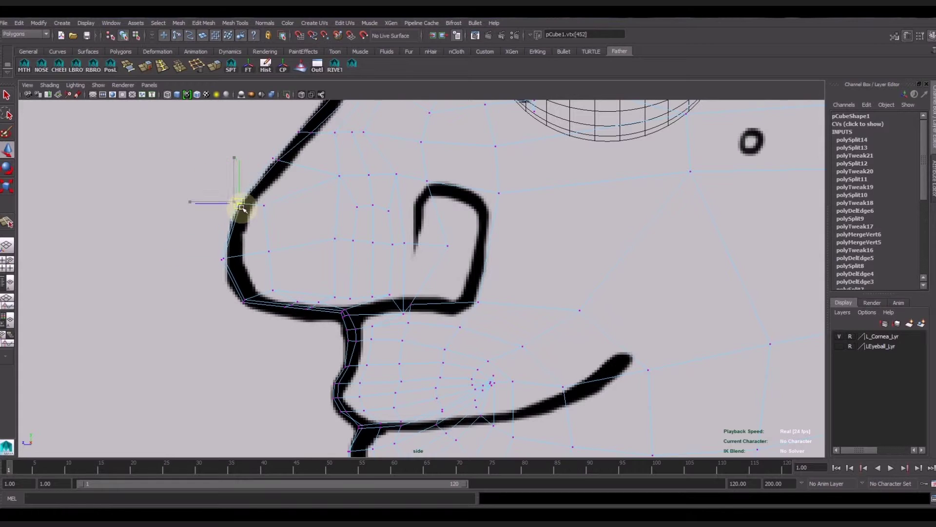
{"action": "left_click", "coordinate": [263, 205]}
{"action": "left_click_drag", "start_coordinate": [264, 204], "coordinate": [282, 207]}
{"action": "left_click", "coordinate": [268, 251]}
{"action": "left_click_drag", "start_coordinate": [269, 251], "coordinate": [282, 250]}
{"action": "left_click_drag", "start_coordinate": [273, 290], "coordinate": [284, 287]}
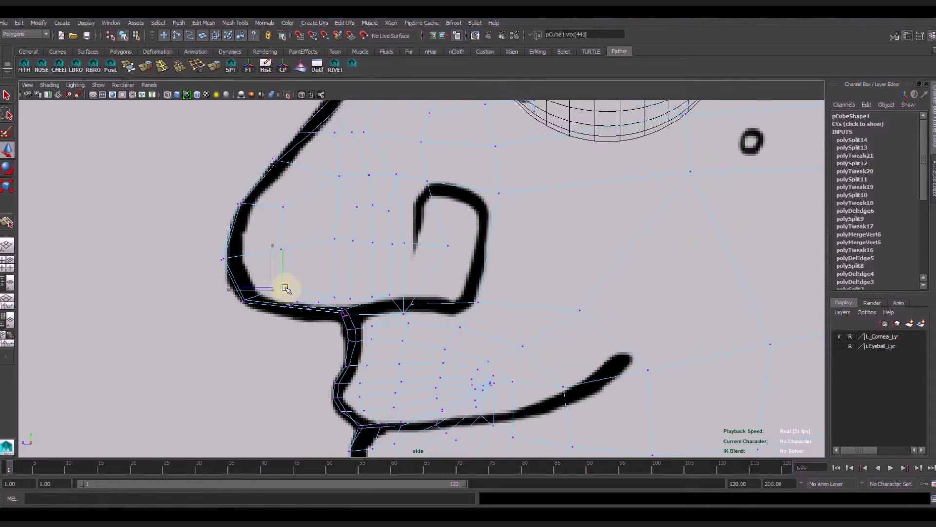
Align more outline vertices, including 452 and a nose-bridge vertex, and adjust the nostril curve
{"action": "left_click", "coordinate": [224, 256]}
{"action": "left_click_drag", "start_coordinate": [224, 256], "coordinate": [237, 255]}
{"action": "left_click", "coordinate": [241, 204]}
{"action": "left_click_drag", "start_coordinate": [246, 204], "coordinate": [250, 205]}
{"action": "left_click", "coordinate": [249, 300]}
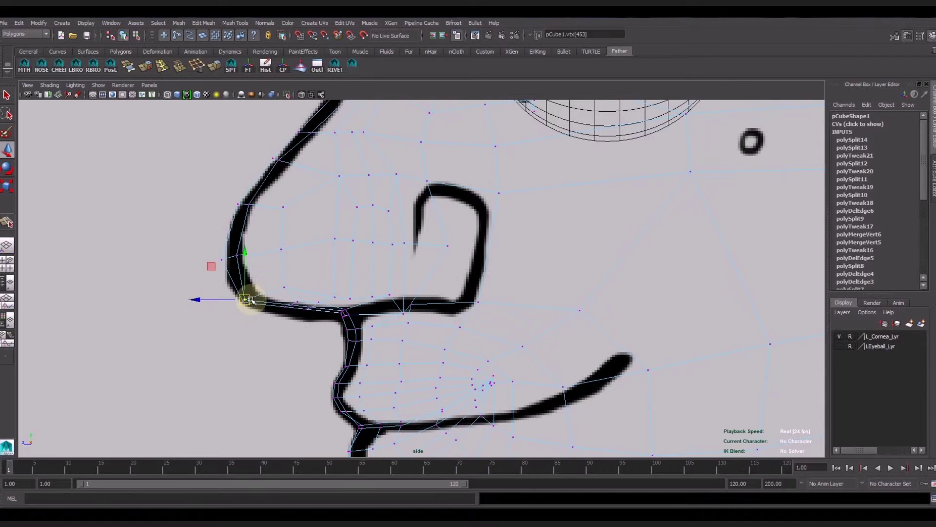
{"action": "middle_click_drag", "start_coordinate": [326, 245], "coordinate": [299, 211], "text": "alt"}
{"action": "left_click", "coordinate": [278, 200]}
{"action": "left_click_drag", "start_coordinate": [282, 201], "coordinate": [290, 206]}
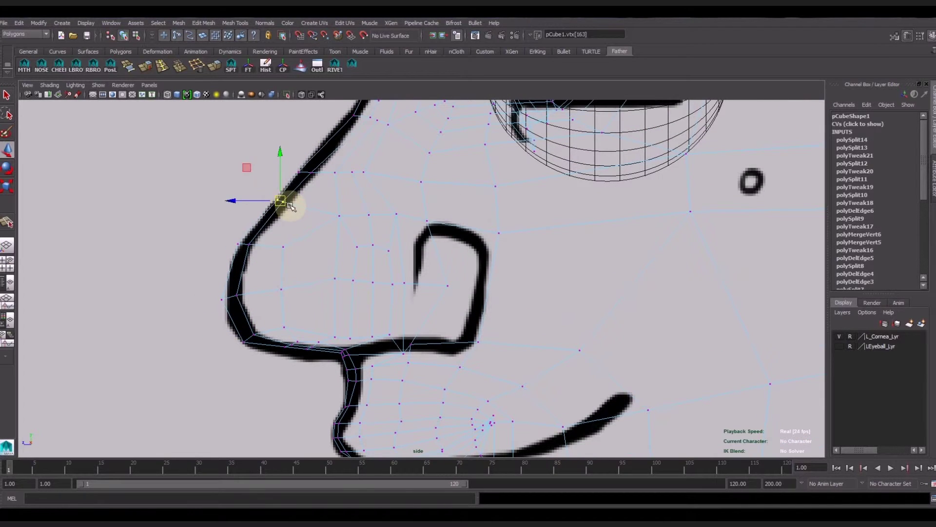
{"action": "left_click", "coordinate": [250, 244]}
{"action": "left_click_drag", "start_coordinate": [251, 245], "coordinate": [249, 246]}
{"action": "left_click_drag", "start_coordinate": [237, 295], "coordinate": [241, 298]}
Slide the lower nostril vertex right and nudge an inner nose vertex and vertex 444
{"action": "left_click", "coordinate": [256, 335]}
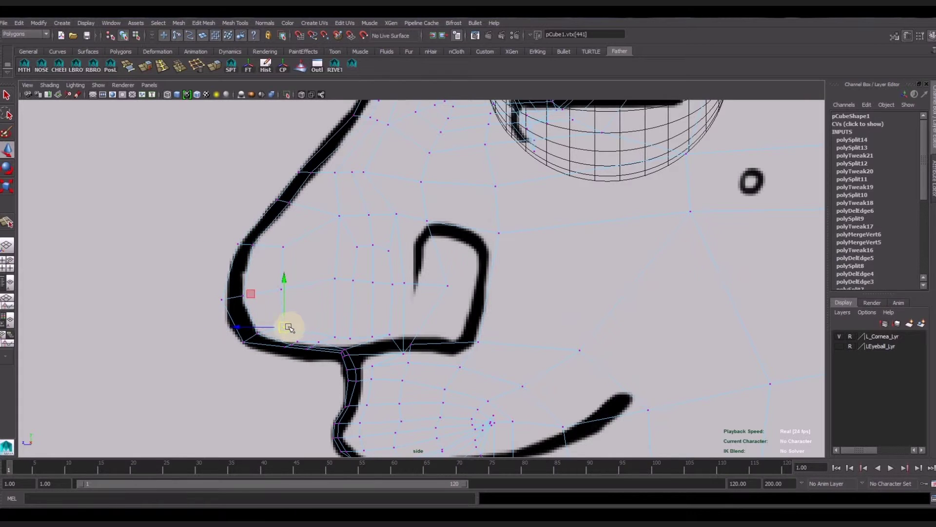
{"action": "left_click_drag", "start_coordinate": [293, 324], "coordinate": [368, 327]}
{"action": "left_click", "coordinate": [368, 328]}
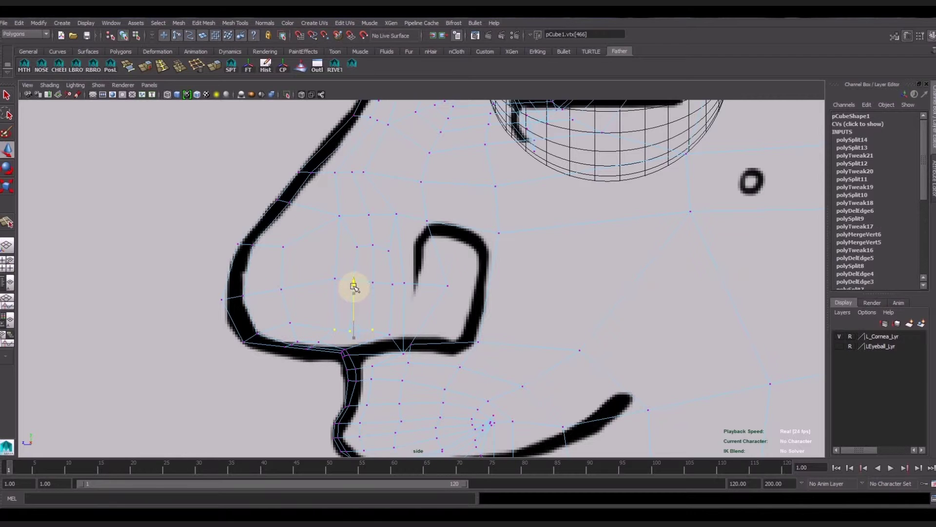
{"action": "left_click", "coordinate": [335, 278]}
{"action": "left_click_drag", "start_coordinate": [335, 279], "coordinate": [329, 278]}
{"action": "left_click", "coordinate": [340, 215]}
{"action": "left_click_drag", "start_coordinate": [342, 226], "coordinate": [344, 234]}
{"action": "left_click", "coordinate": [397, 216]}
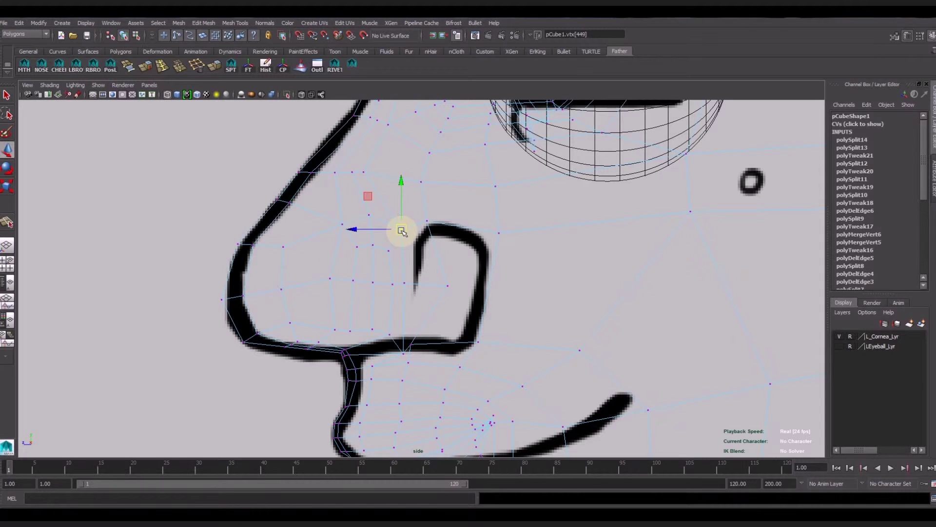
{"action": "left_click", "coordinate": [365, 171]}
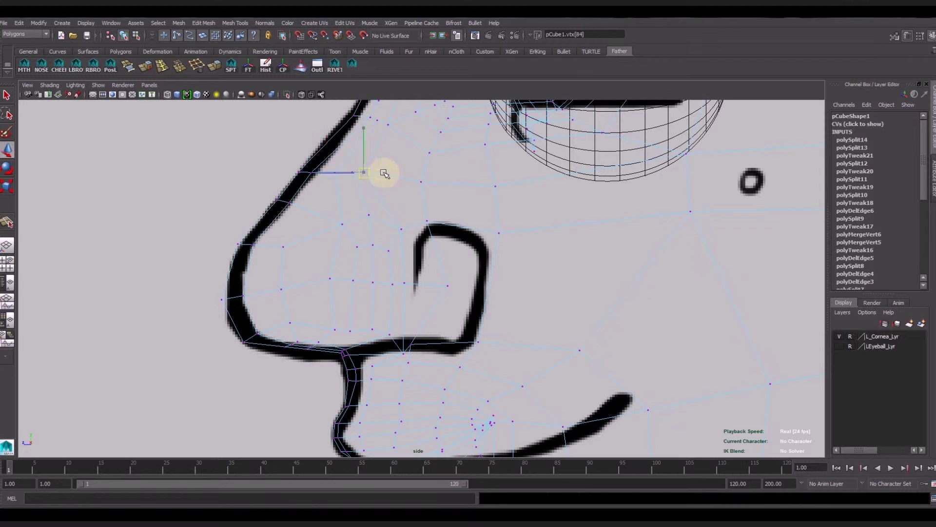
{"action": "left_click", "coordinate": [352, 173]}
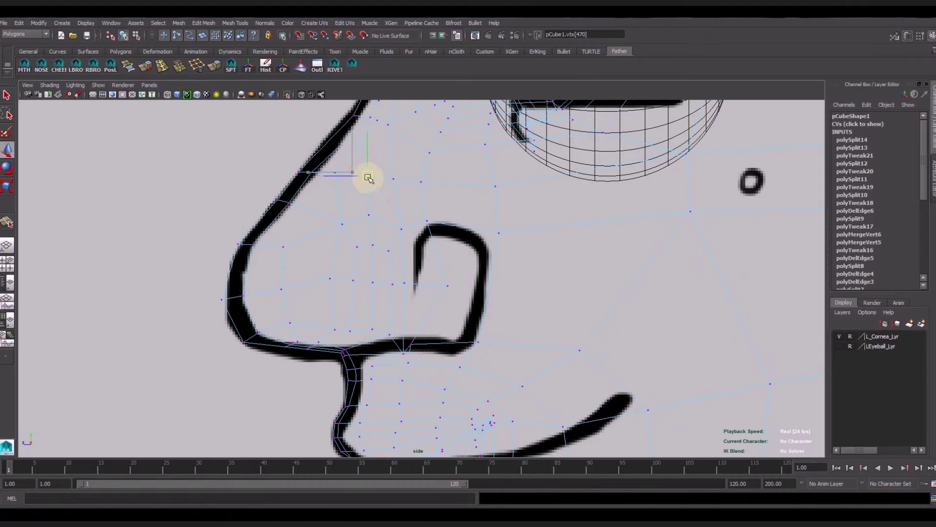
{"action": "left_click", "coordinate": [343, 175]}
Check the shaded nose in perspective, then select the nostril-base vertices in the side view
{"action": "key", "text": "space"}
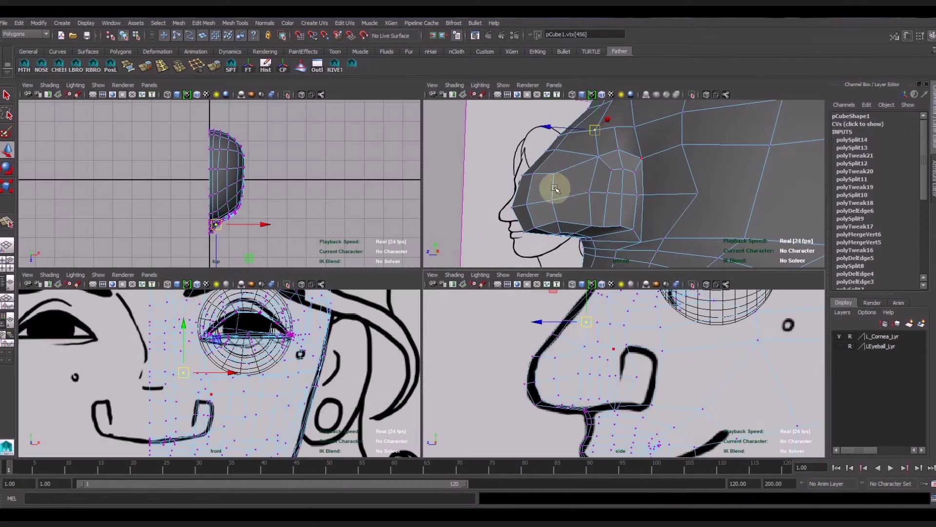
{"action": "key", "text": "space"}
{"action": "mouse_move", "coordinate": [501, 271]}
{"action": "left_mouse_down", "text": "alt"}
{"action": "mouse_move", "coordinate": [446, 291]}
{"action": "mouse_move", "coordinate": [456, 294]}
{"action": "mouse_move", "coordinate": [382, 307]}
{"action": "mouse_move", "coordinate": [403, 297]}
{"action": "left_mouse_up", "text": "alt"}
{"action": "key", "text": "space"}
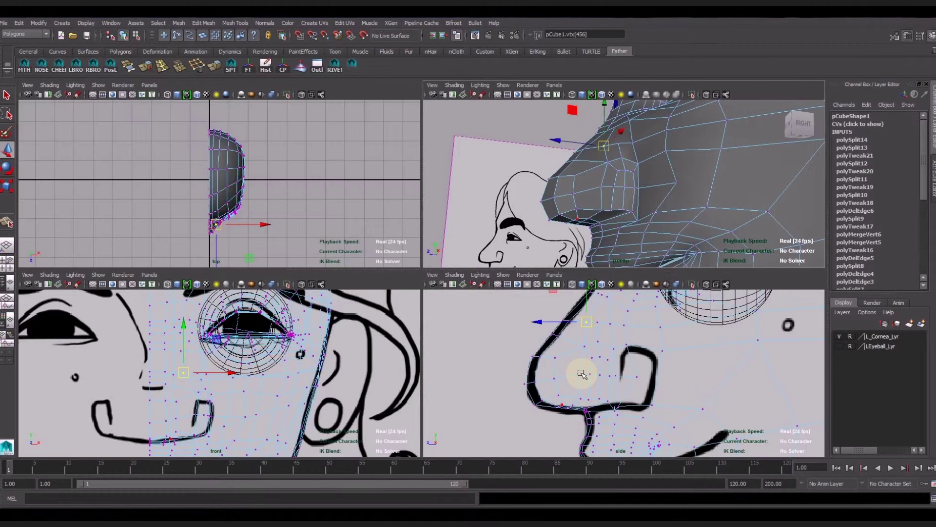
{"action": "key", "text": "space"}
{"action": "middle_click_drag", "start_coordinate": [522, 397], "coordinate": [357, 328], "text": "alt"}
{"action": "left_click", "coordinate": [344, 326]}
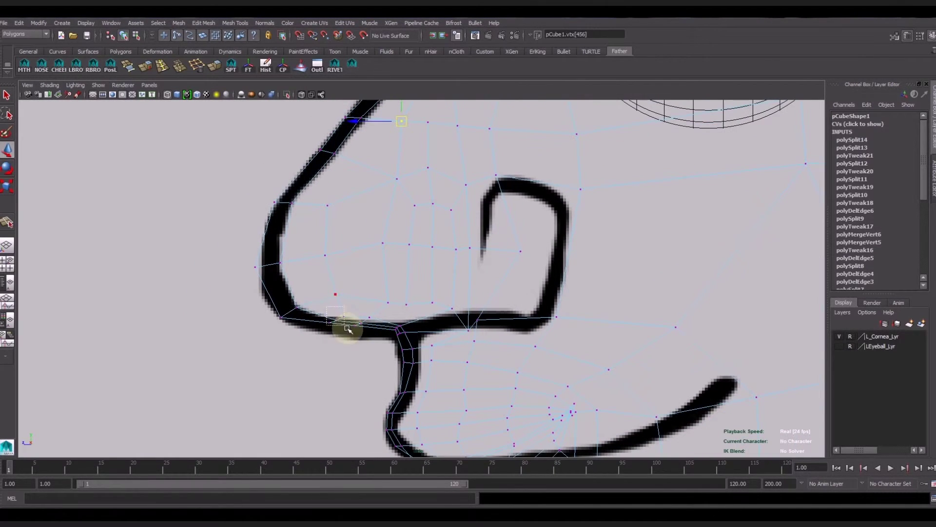
{"action": "left_click", "coordinate": [365, 330]}
{"action": "left_click", "coordinate": [397, 327]}
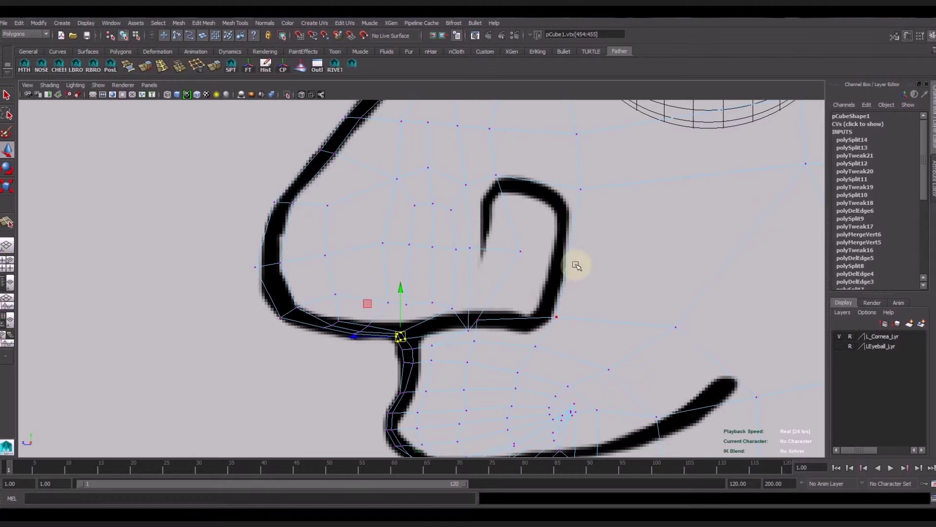
{"action": "key", "text": "space"}
{"action": "key", "text": "space"}
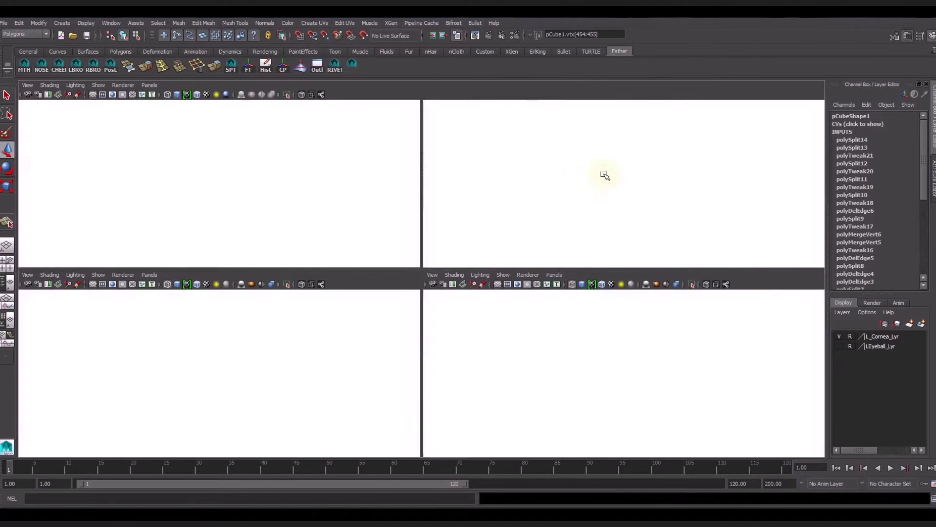
{"action": "scroll", "coordinate": [376, 307], "scroll_direction": "up", "scroll_amount": 2}
{"action": "scroll", "coordinate": [396, 315], "scroll_direction": "up", "scroll_amount": 2}
Split a new edge across the nose side from nostril toward tip, then select the diagonal nostril edge
{"action": "mouse_move", "coordinate": [396, 315]}
{"action": "left_mouse_down", "text": "alt"}
{"action": "mouse_move", "coordinate": [461, 276]}
{"action": "mouse_move", "coordinate": [428, 285]}
{"action": "left_mouse_up", "text": "alt"}
{"action": "left_click", "coordinate": [395, 255]}
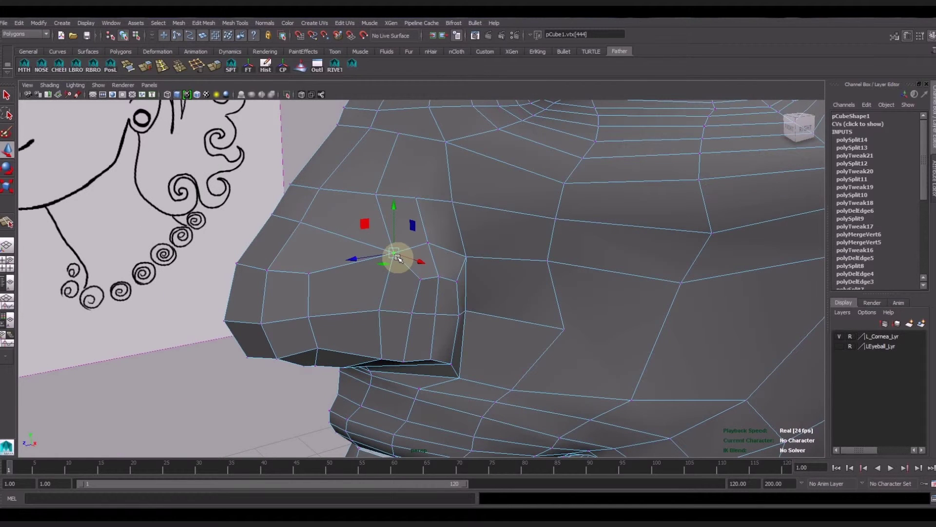
{"action": "mouse_move", "coordinate": [400, 272]}
{"action": "left_mouse_down", "text": "alt"}
{"action": "mouse_move", "coordinate": [376, 278]}
{"action": "mouse_move", "coordinate": [395, 312]}
{"action": "left_mouse_up", "text": "alt"}
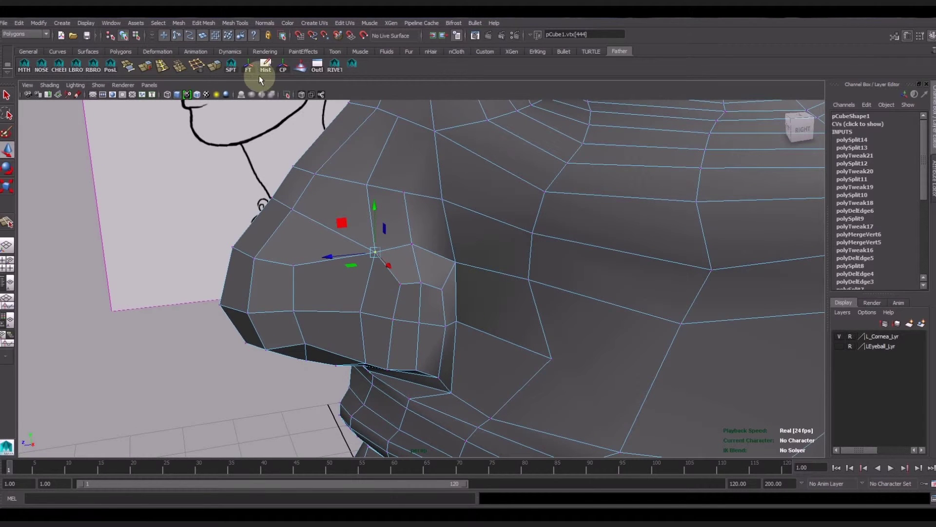
{"action": "left_click", "coordinate": [233, 66]}
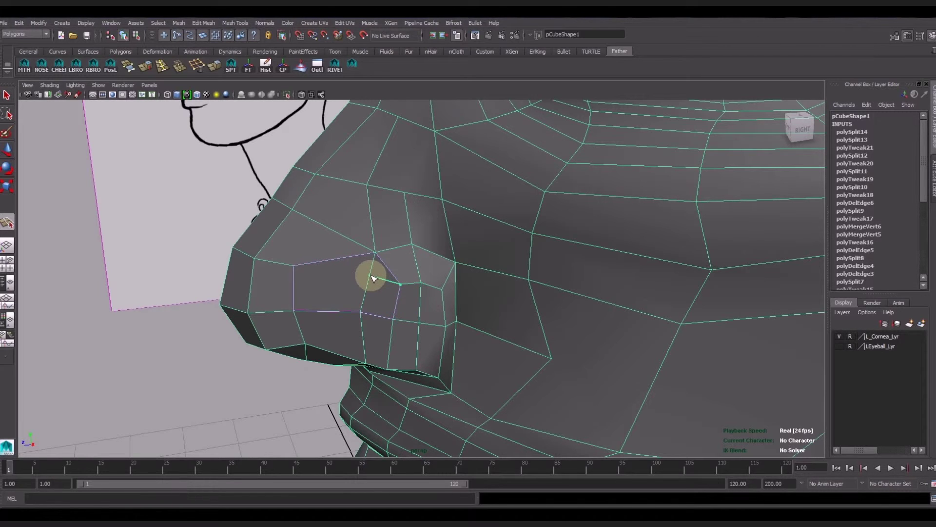
{"action": "left_click", "coordinate": [370, 277]}
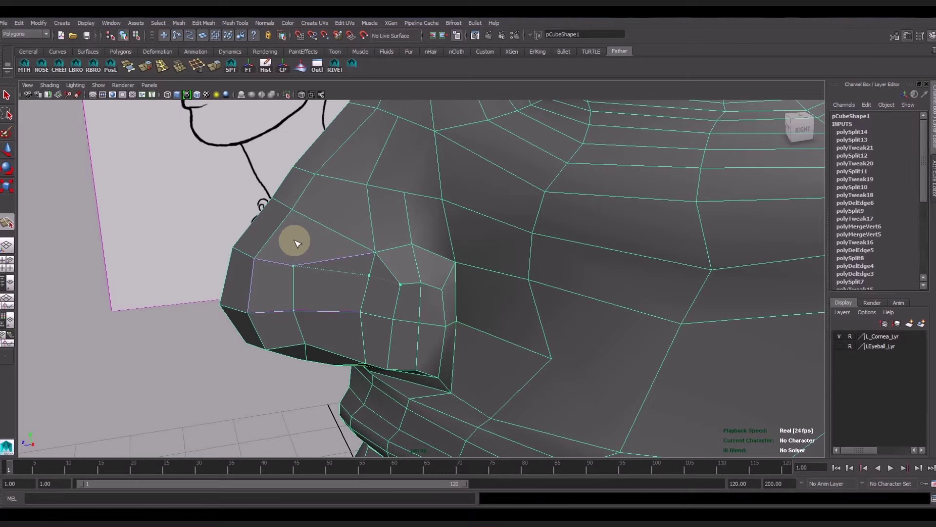
{"action": "key", "text": "Return"}
{"action": "mouse_move", "coordinate": [387, 269]}
{"action": "right_mouse_down"}
{"action": "mouse_move", "coordinate": [388, 249]}
{"action": "mouse_move", "coordinate": [432, 296]}
{"action": "right_mouse_up"}
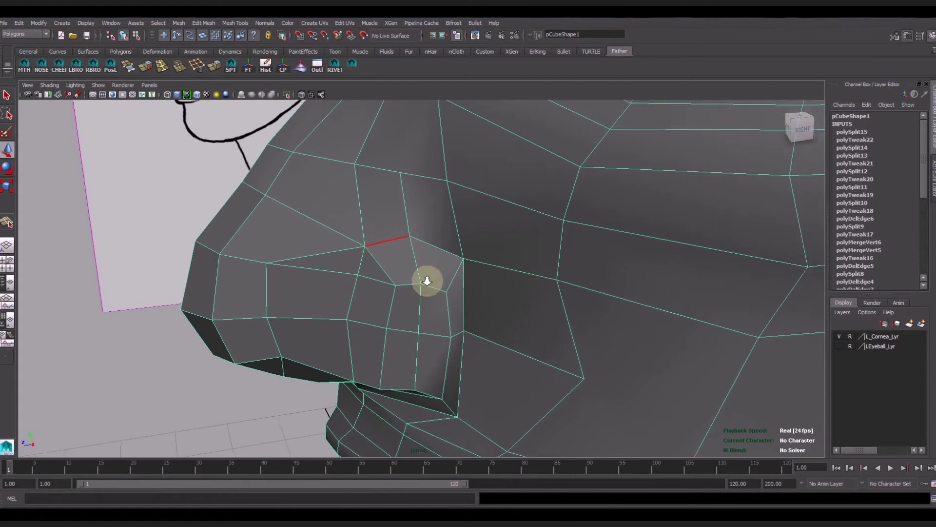
{"action": "left_click", "coordinate": [375, 266]}
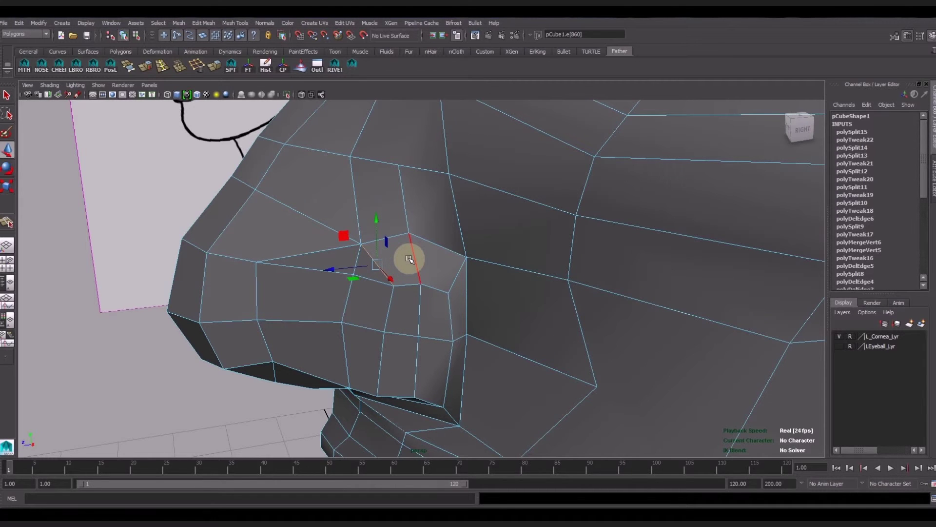
{"action": "mouse_move", "coordinate": [408, 259]}
{"action": "left_mouse_down", "text": "alt"}
{"action": "mouse_move", "coordinate": [436, 311]}
{"action": "mouse_move", "coordinate": [445, 309]}
{"action": "left_mouse_up", "text": "alt"}
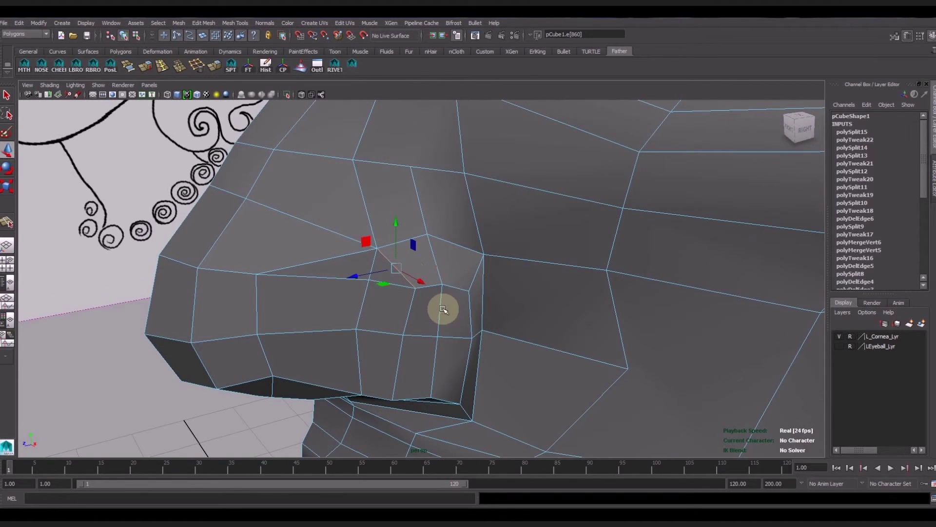
Cut a new edge between the lower and upper nose vertices and delete the old edge
{"action": "left_click", "coordinate": [231, 66]}
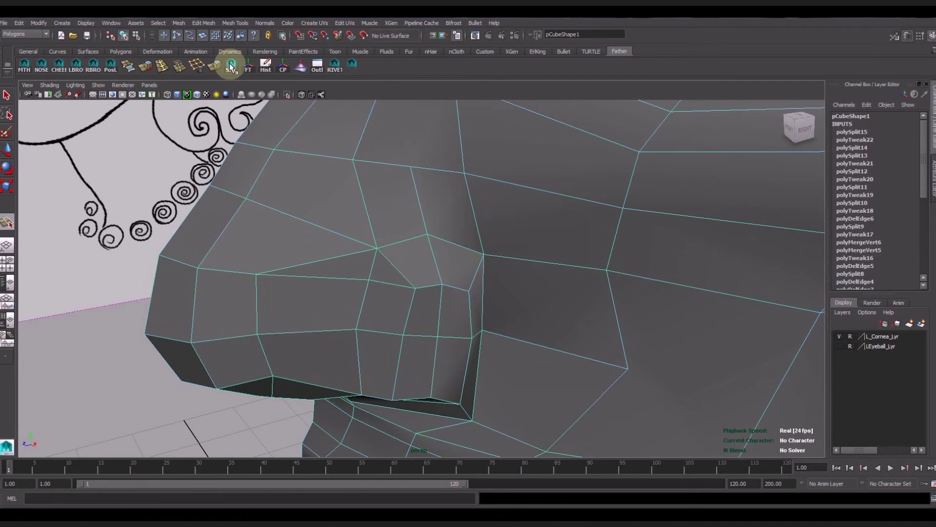
{"action": "left_click", "coordinate": [255, 275]}
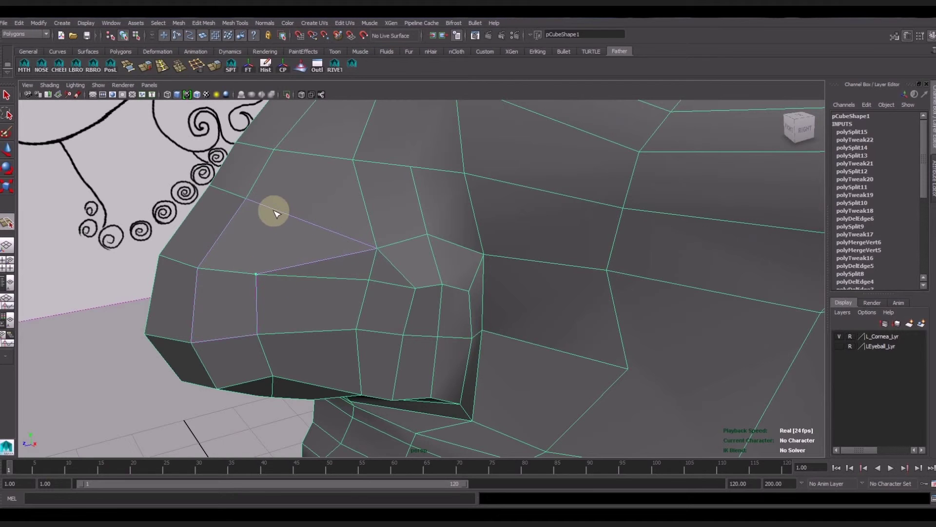
{"action": "left_click", "coordinate": [247, 197]}
{"action": "right_click_drag", "start_coordinate": [325, 244], "coordinate": [284, 211]}
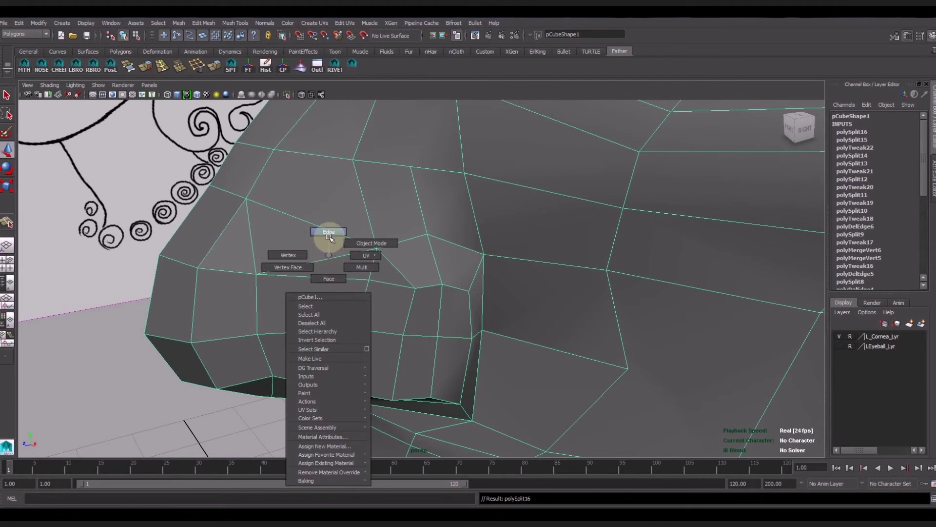
{"action": "left_click", "coordinate": [197, 67]}
Add a short edge starting from the vertex above the nostril
{"action": "left_click_drag", "start_coordinate": [387, 272], "coordinate": [397, 257], "text": "alt"}
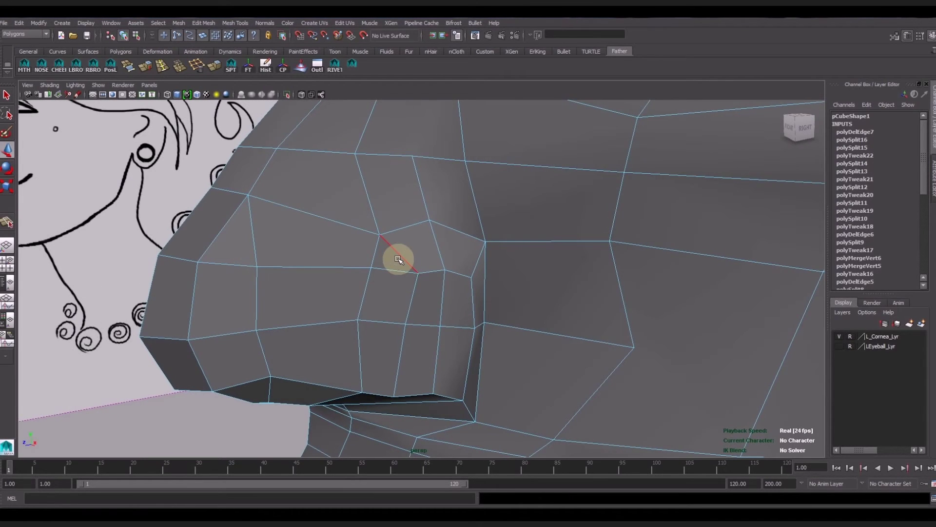
{"action": "mouse_move", "coordinate": [454, 278]}
{"action": "left_mouse_down", "text": "alt"}
{"action": "mouse_move", "coordinate": [477, 293]}
{"action": "mouse_move", "coordinate": [399, 350]}
{"action": "left_mouse_up", "text": "alt"}
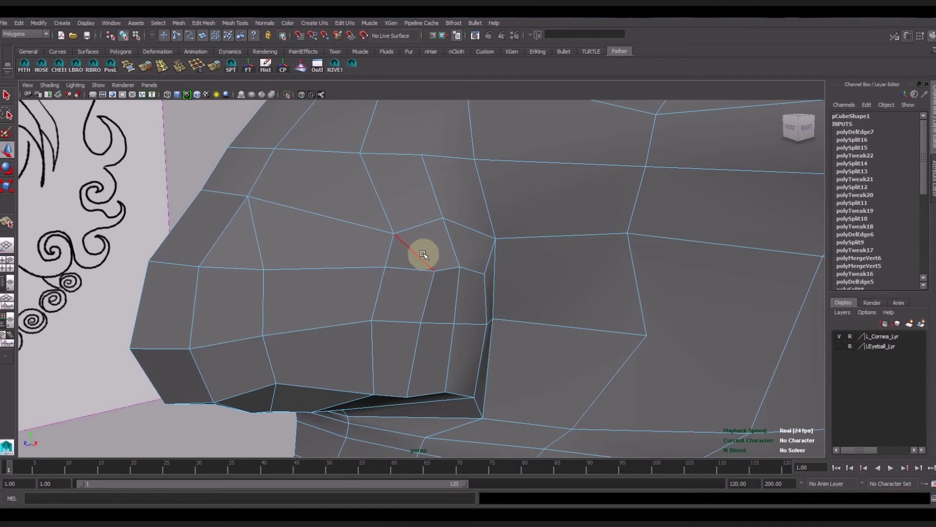
{"action": "left_click", "coordinate": [393, 234]}
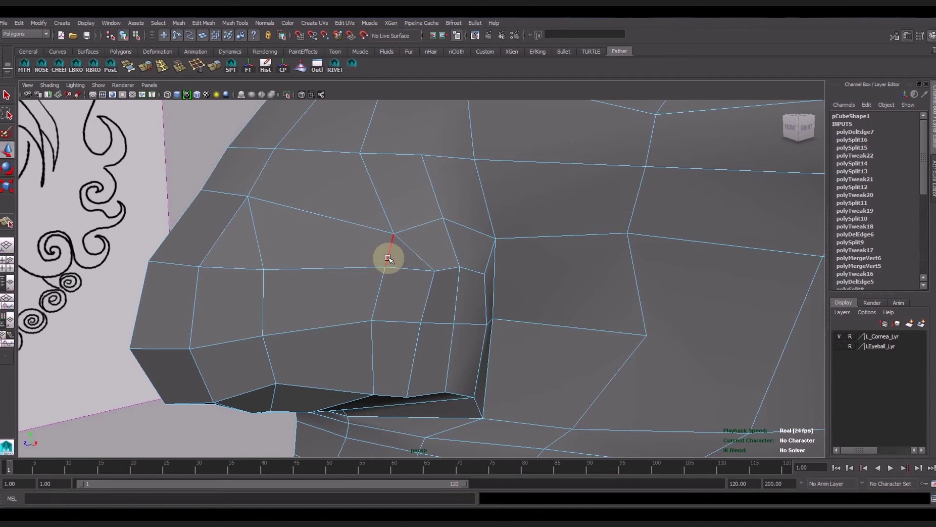
{"action": "key", "text": "Return"}
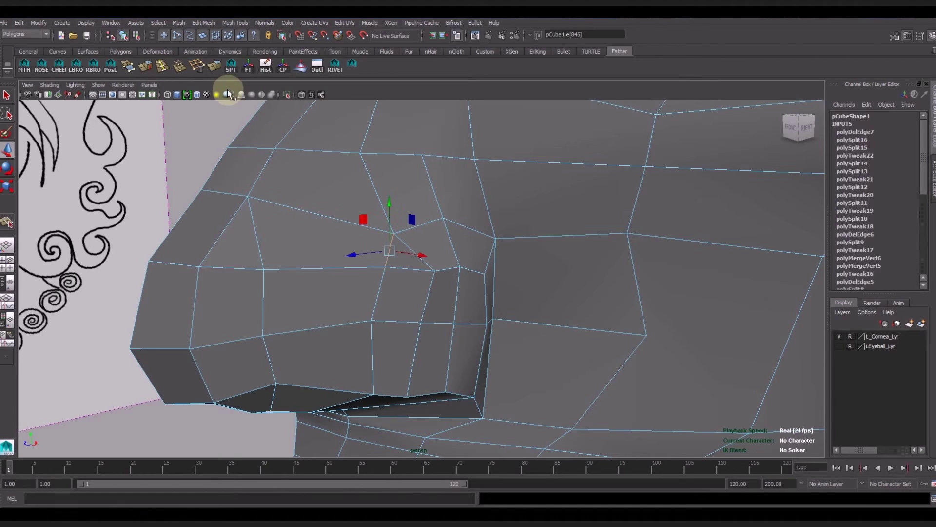
{"action": "mouse_move", "coordinate": [410, 271]}
{"action": "left_mouse_down", "text": "alt"}
{"action": "mouse_move", "coordinate": [420, 303]}
{"action": "mouse_move", "coordinate": [355, 286]}
{"action": "mouse_move", "coordinate": [322, 253]}
{"action": "left_mouse_up", "text": "alt"}
Select a nose-bridge vertex, then switch to edge mode on the nose side
{"action": "right_click", "coordinate": [309, 239]}
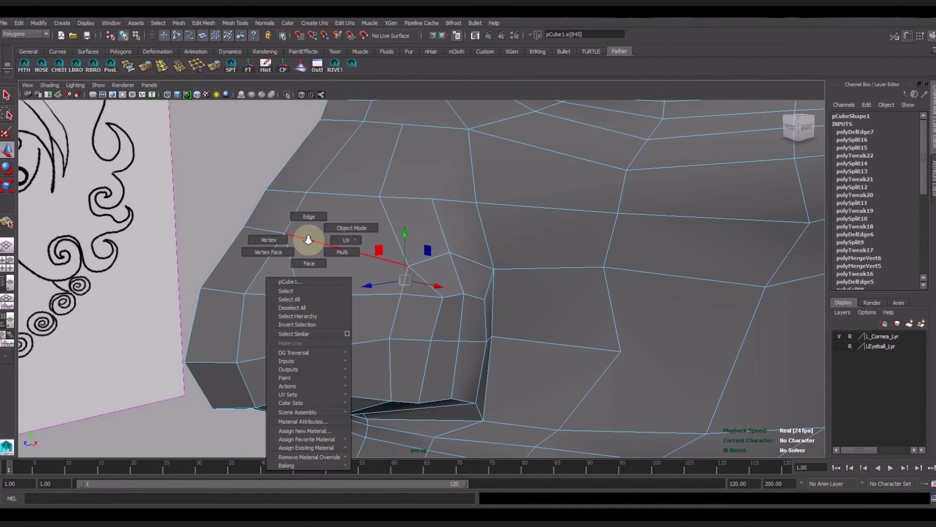
{"action": "left_click", "coordinate": [282, 238]}
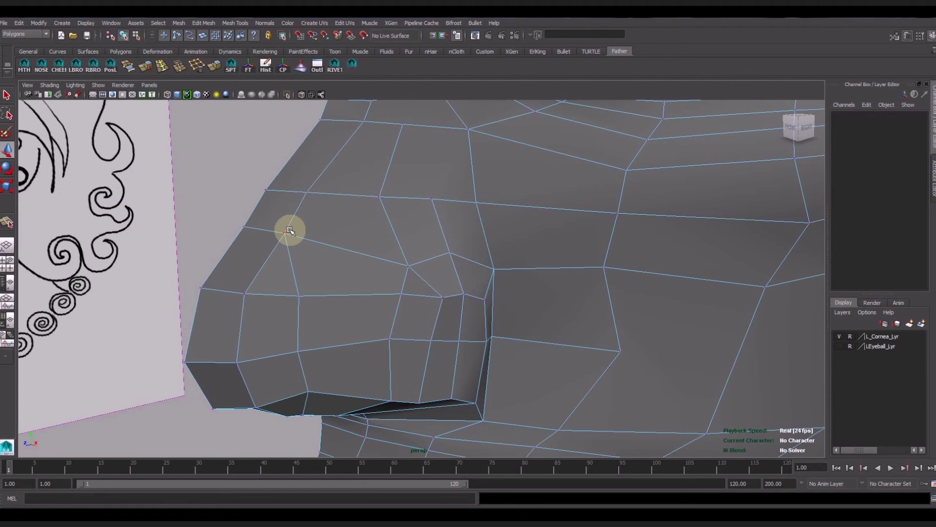
{"action": "left_click", "coordinate": [290, 231]}
{"action": "mouse_move", "coordinate": [314, 280]}
{"action": "left_mouse_down", "text": "alt"}
{"action": "mouse_move", "coordinate": [314, 309]}
{"action": "mouse_move", "coordinate": [306, 309]}
{"action": "mouse_move", "coordinate": [318, 307]}
{"action": "left_mouse_up", "text": "alt"}
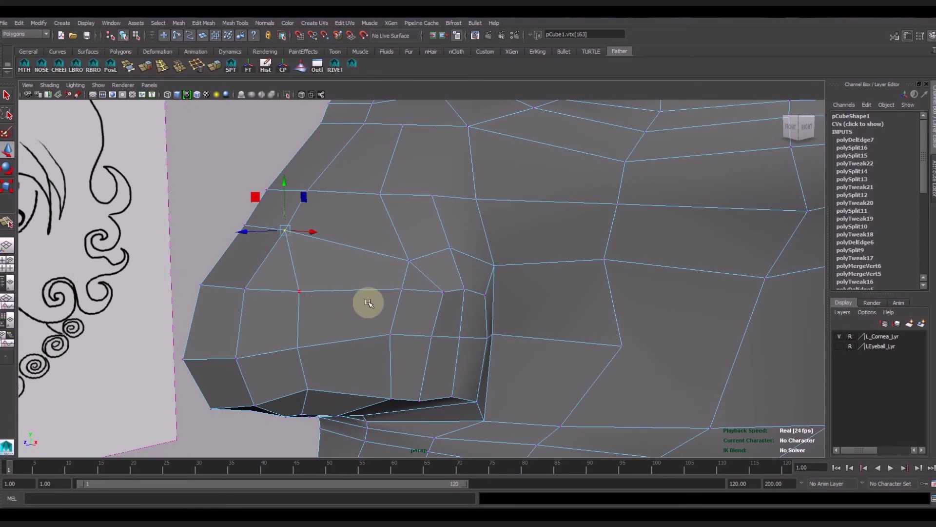
{"action": "right_click", "coordinate": [425, 274]}
{"action": "left_click", "coordinate": [425, 253]}
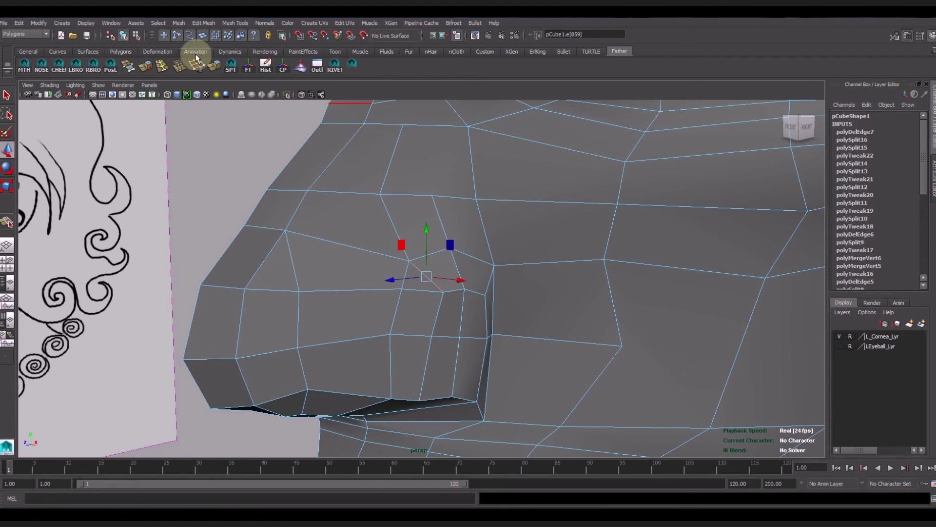
{"action": "mouse_move", "coordinate": [390, 319]}
{"action": "left_mouse_down", "text": "alt"}
{"action": "mouse_move", "coordinate": [387, 328]}
{"action": "mouse_move", "coordinate": [424, 297]}
{"action": "left_mouse_up", "text": "alt"}
Select two vertices beside the nostril and redo the last undone change with Shift+Z
{"action": "right_click", "coordinate": [427, 294]}
{"action": "left_click", "coordinate": [409, 288]}
{"action": "left_click", "coordinate": [405, 285]}
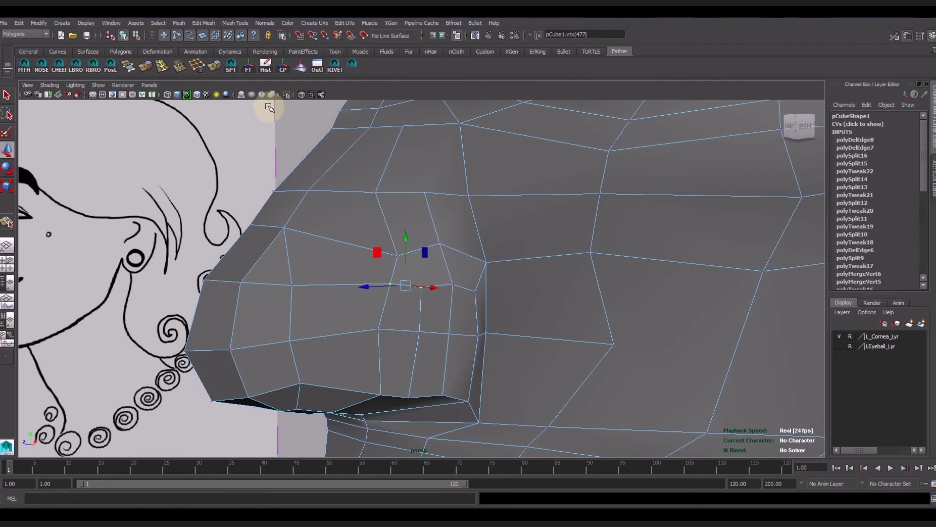
{"action": "left_click", "coordinate": [391, 285]}
{"action": "left_click_drag", "start_coordinate": [447, 336], "coordinate": [439, 337], "text": "alt"}
{"action": "key", "text": "shift+z"}
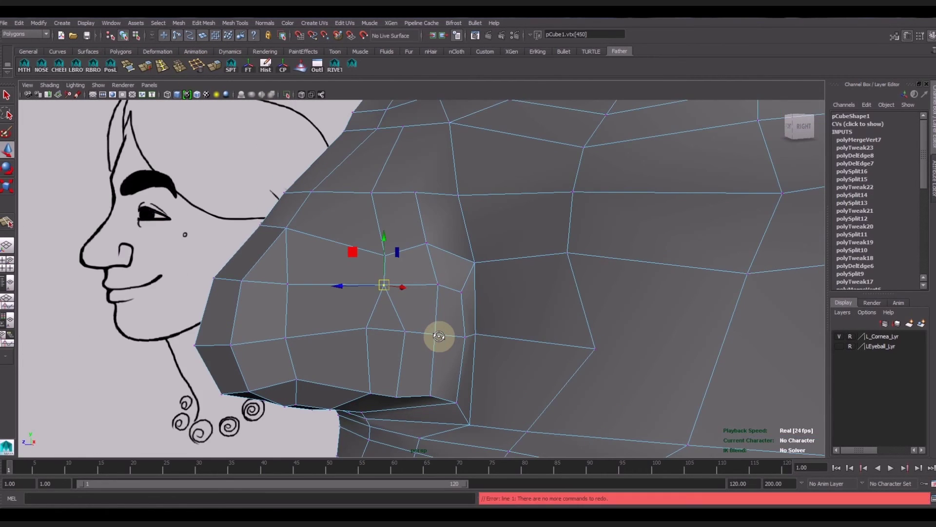